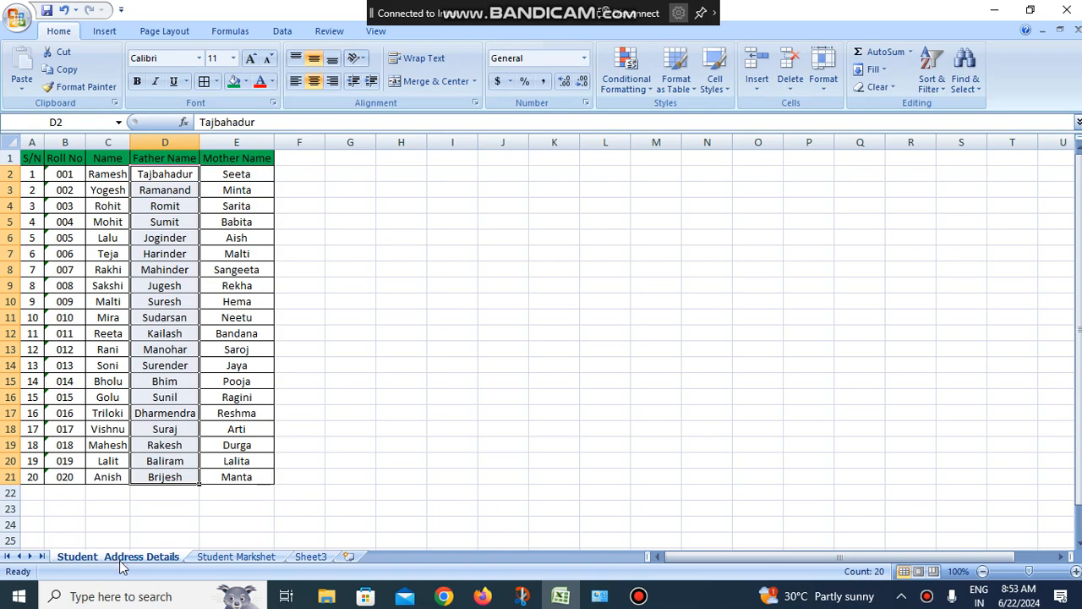
Magnify the screen and review the column headings S/N, Roll No, Name, Father Name and Mother Name on the Student Address Details sheet
{"action": "key", "text": "super+plus"}
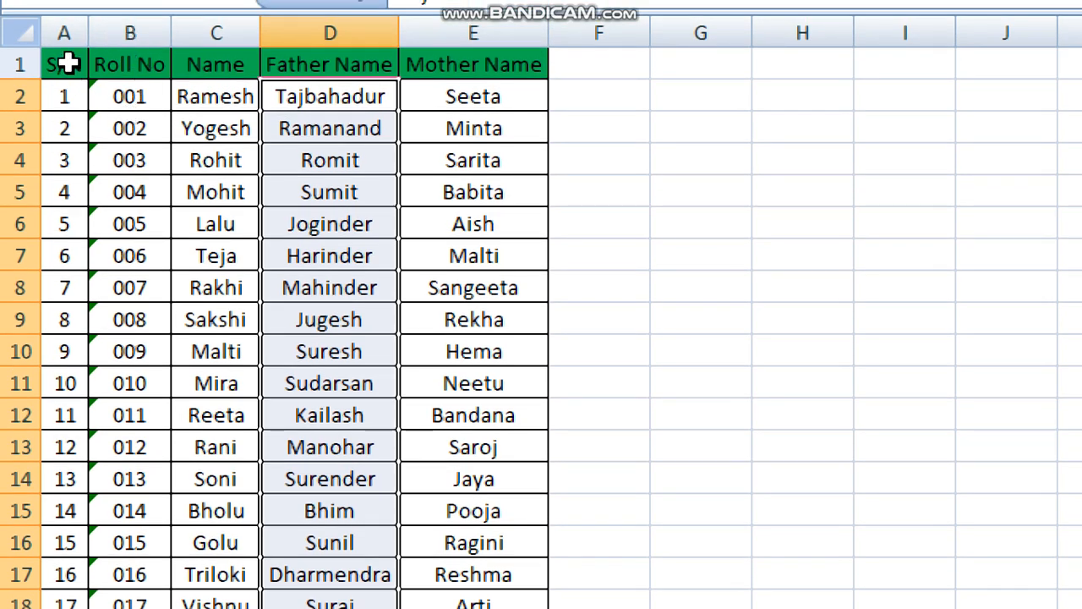
{"action": "left_click", "coordinate": [68, 63]}
{"action": "left_click", "coordinate": [109, 64]}
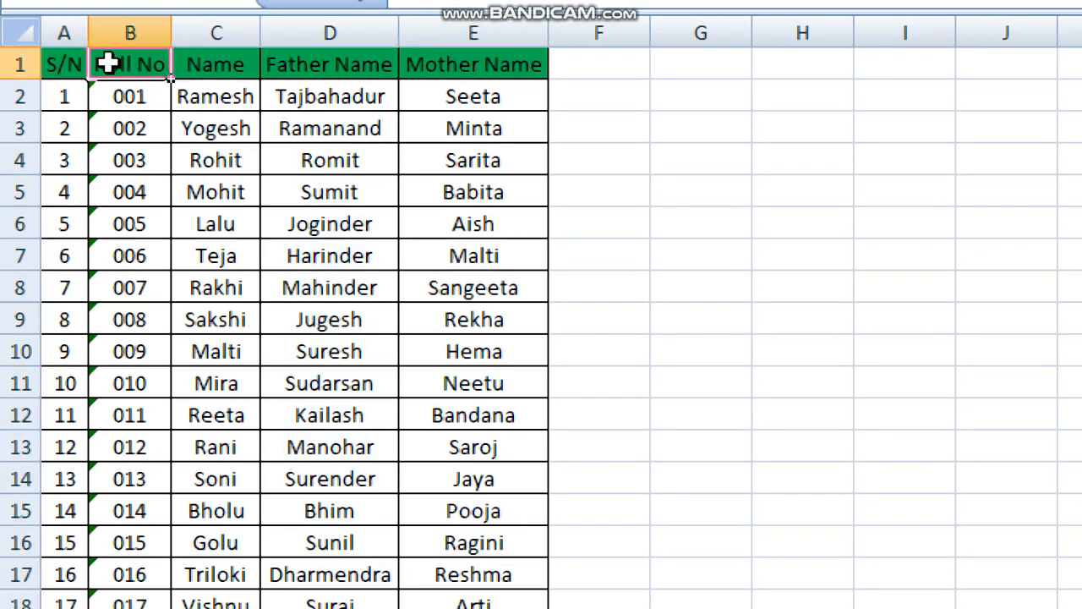
{"action": "left_click", "coordinate": [222, 67]}
{"action": "left_click", "coordinate": [302, 63]}
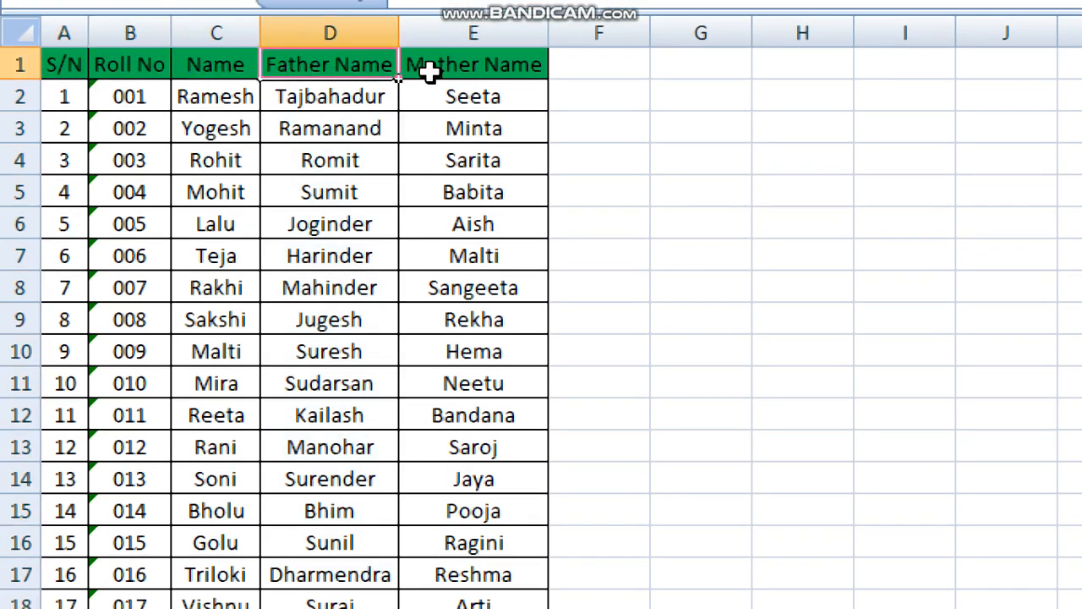
{"action": "left_click", "coordinate": [432, 68]}
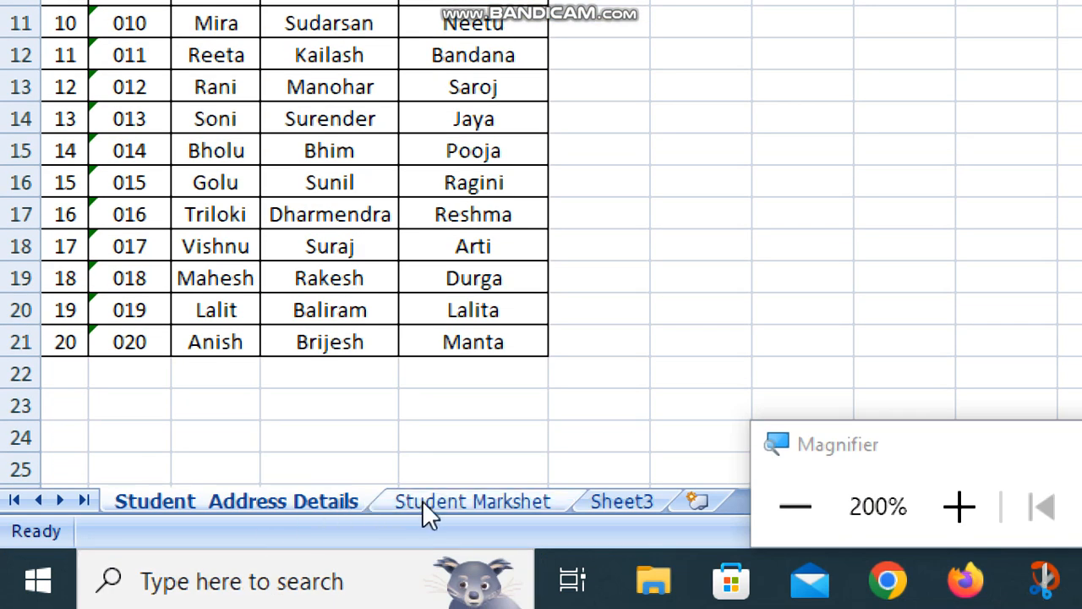
Clear the Name and Father Name entries in C2:D21 on the Student Markshet sheet
{"action": "left_click", "coordinate": [409, 500]}
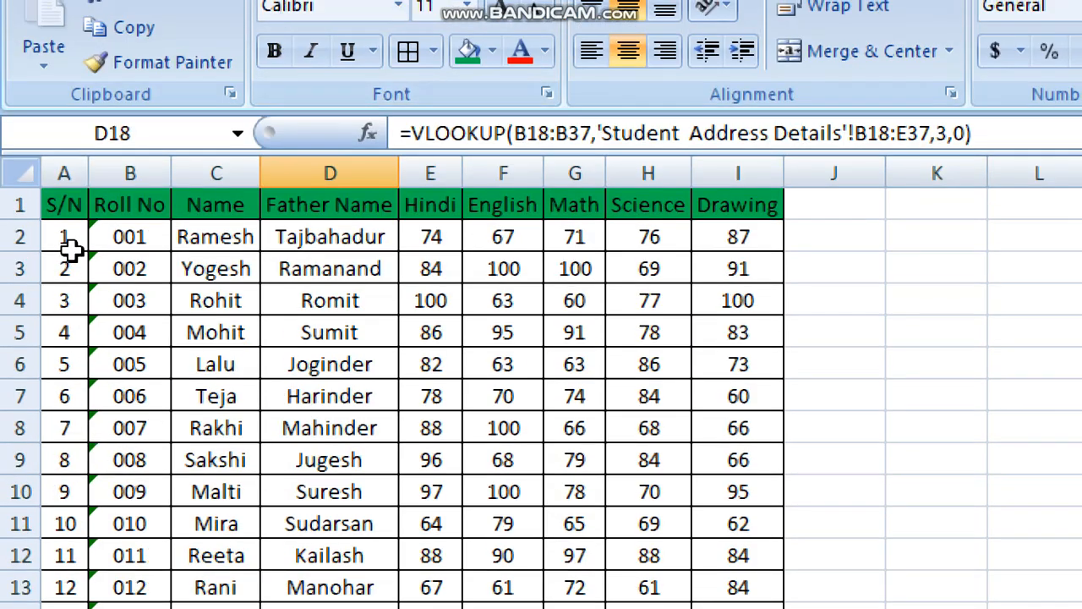
{"action": "left_click_drag", "start_coordinate": [211, 241], "coordinate": [359, 577]}
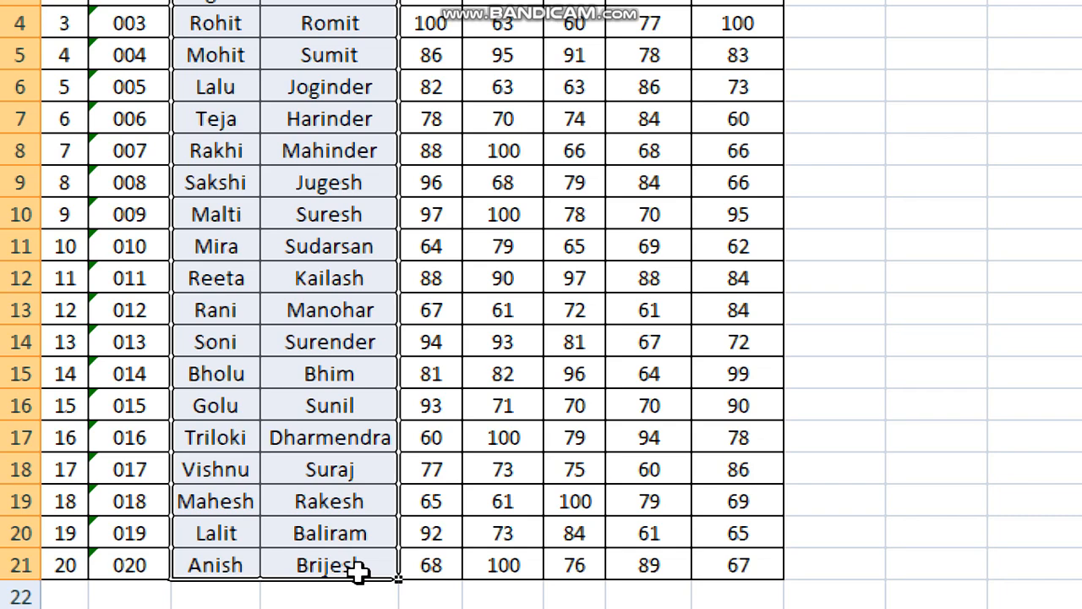
{"action": "key", "text": "Delete"}
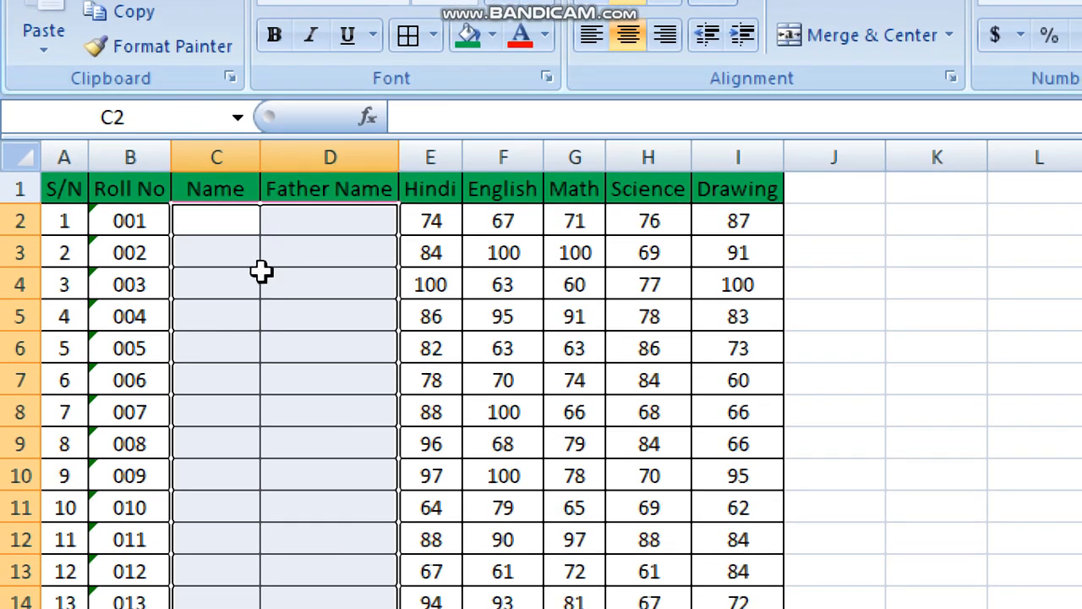
{"action": "left_click", "coordinate": [262, 275]}
Examine the Student Markshet headings, the subject marks, and the Name and Father Name cells in row 2
{"action": "left_click", "coordinate": [232, 194]}
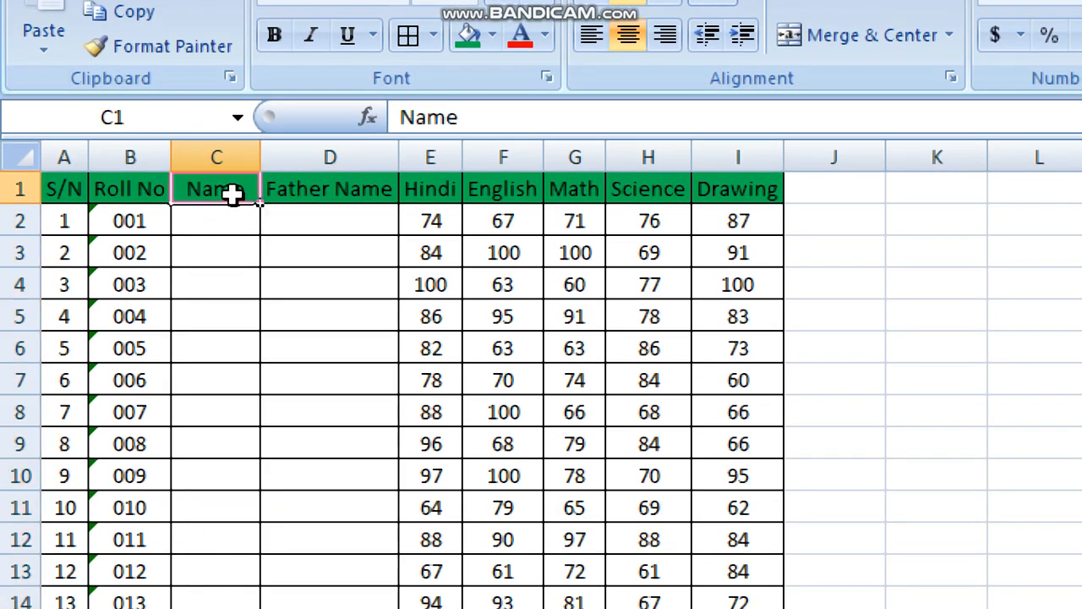
{"action": "left_click", "coordinate": [331, 182]}
{"action": "left_click", "coordinate": [431, 181]}
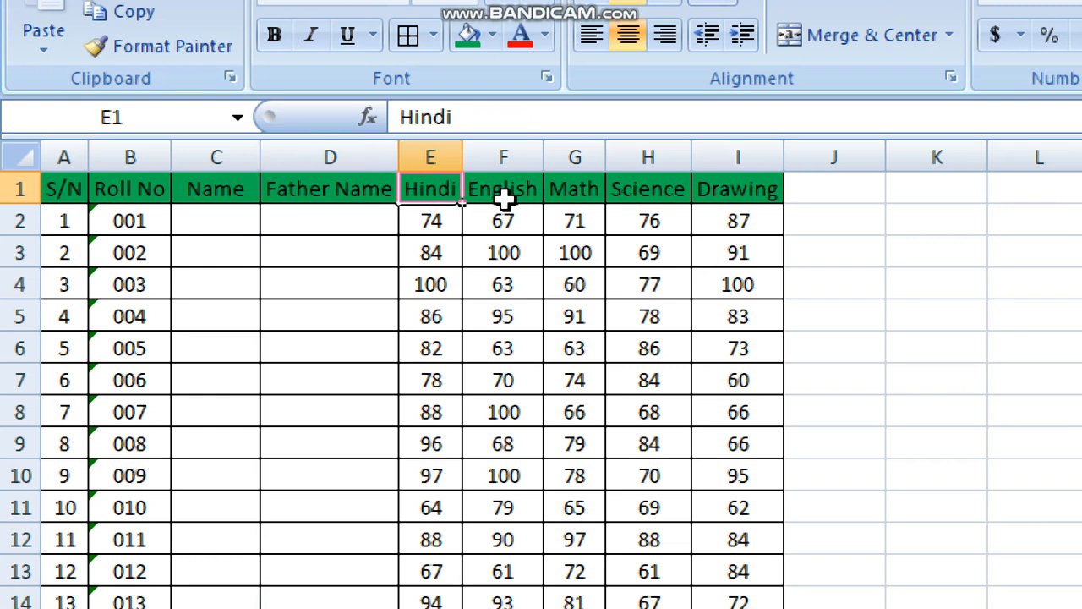
{"action": "left_click", "coordinate": [505, 199]}
{"action": "left_click", "coordinate": [586, 188]}
{"action": "left_click", "coordinate": [672, 192]}
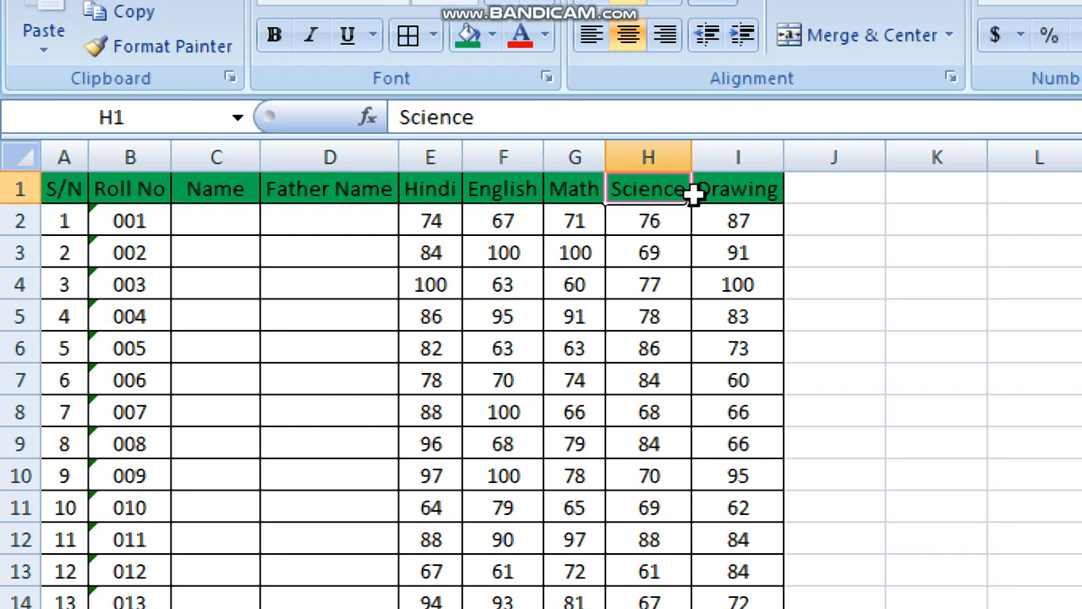
{"action": "left_click", "coordinate": [749, 247]}
{"action": "left_click", "coordinate": [653, 286]}
{"action": "left_click", "coordinate": [488, 316]}
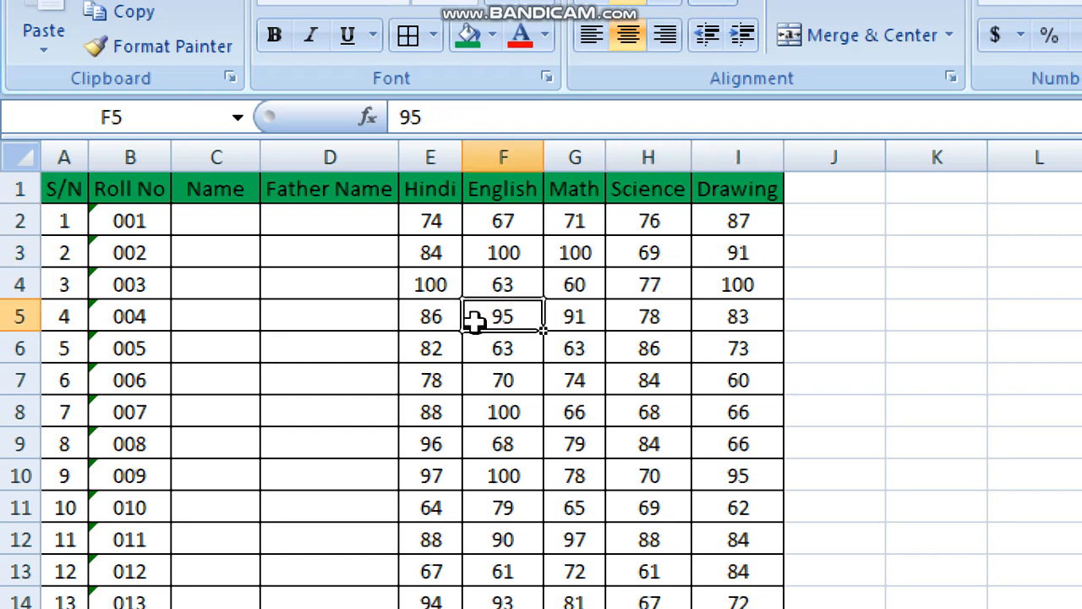
{"action": "left_click", "coordinate": [425, 370]}
{"action": "left_click", "coordinate": [437, 463]}
{"action": "left_click", "coordinate": [580, 474]}
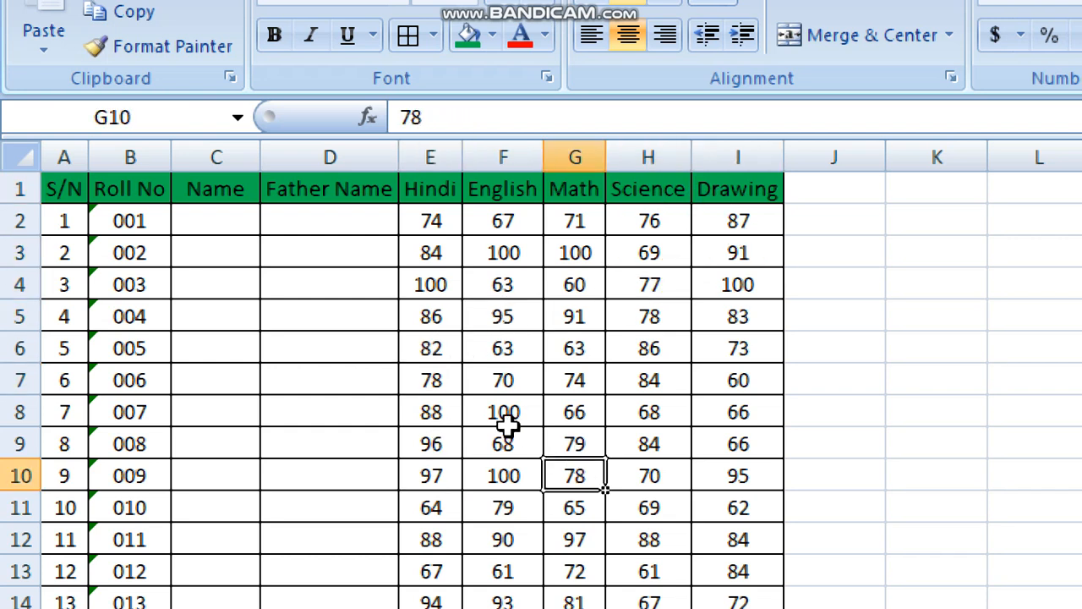
{"action": "left_click", "coordinate": [207, 220]}
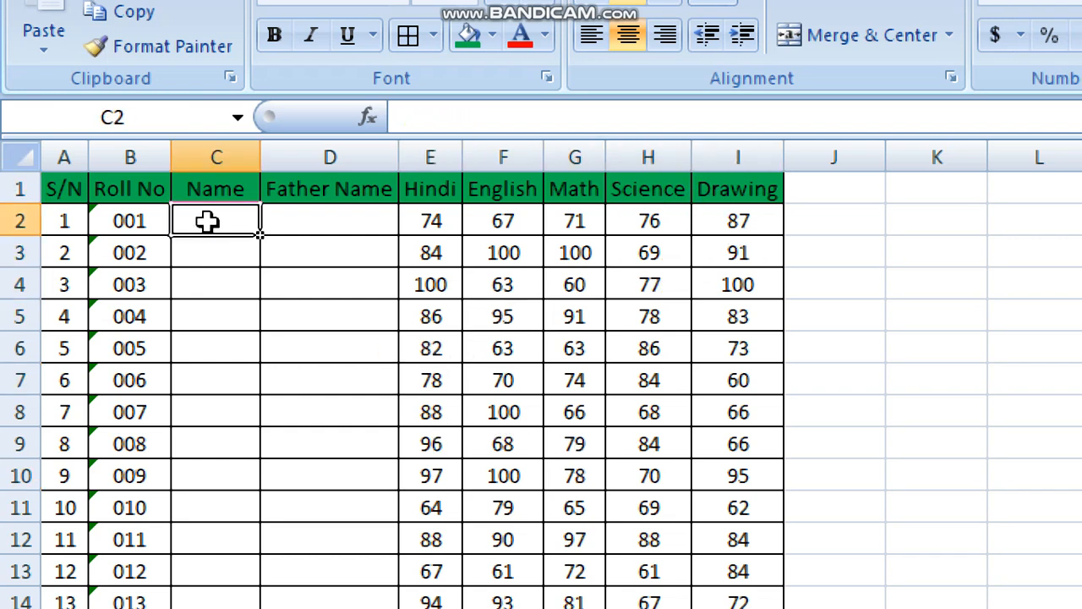
{"action": "left_click", "coordinate": [323, 227]}
{"action": "left_click", "coordinate": [211, 215]}
{"action": "left_click", "coordinate": [344, 223]}
{"action": "left_click", "coordinate": [210, 215]}
{"action": "left_click", "coordinate": [290, 218]}
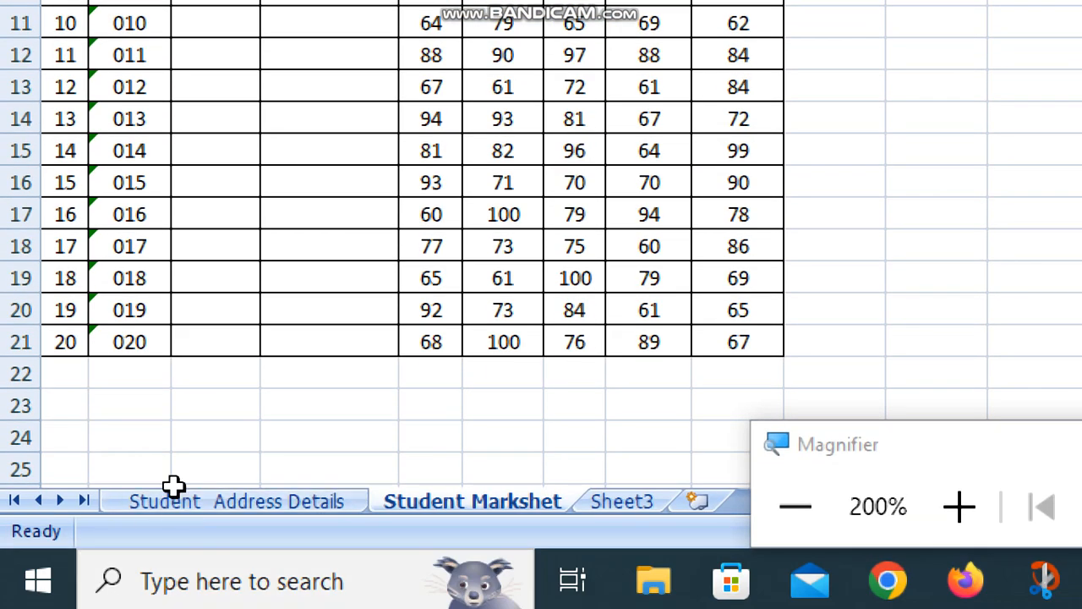
Copy the names and father names in C2:D21 from Student Address Details and paste them at C2 on Student Markshet
{"action": "left_click", "coordinate": [172, 501]}
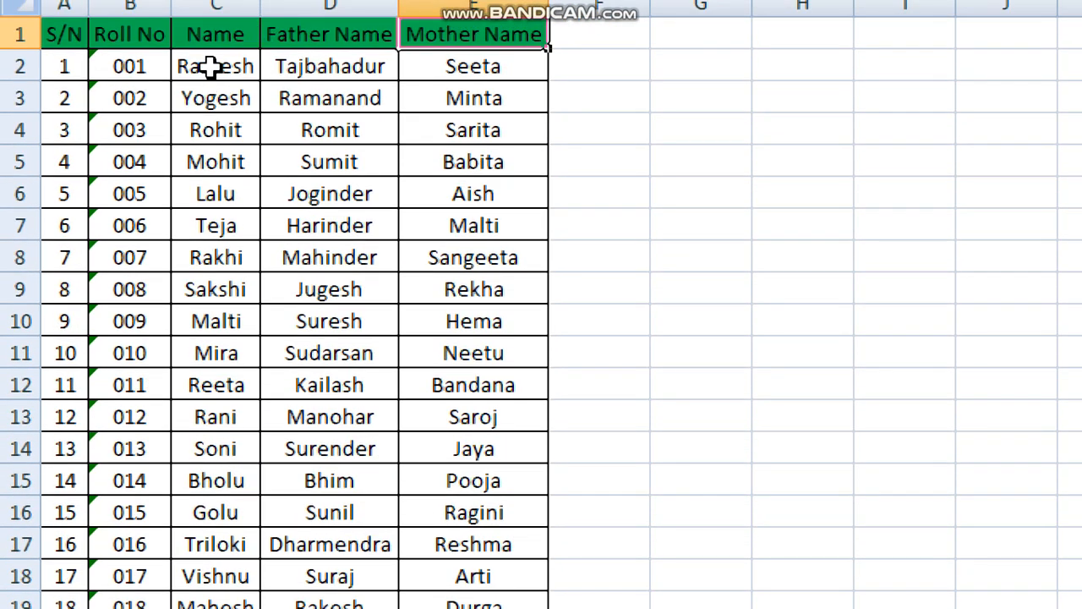
{"action": "left_click_drag", "start_coordinate": [215, 68], "coordinate": [307, 530]}
{"action": "key", "text": "ctrl+c"}
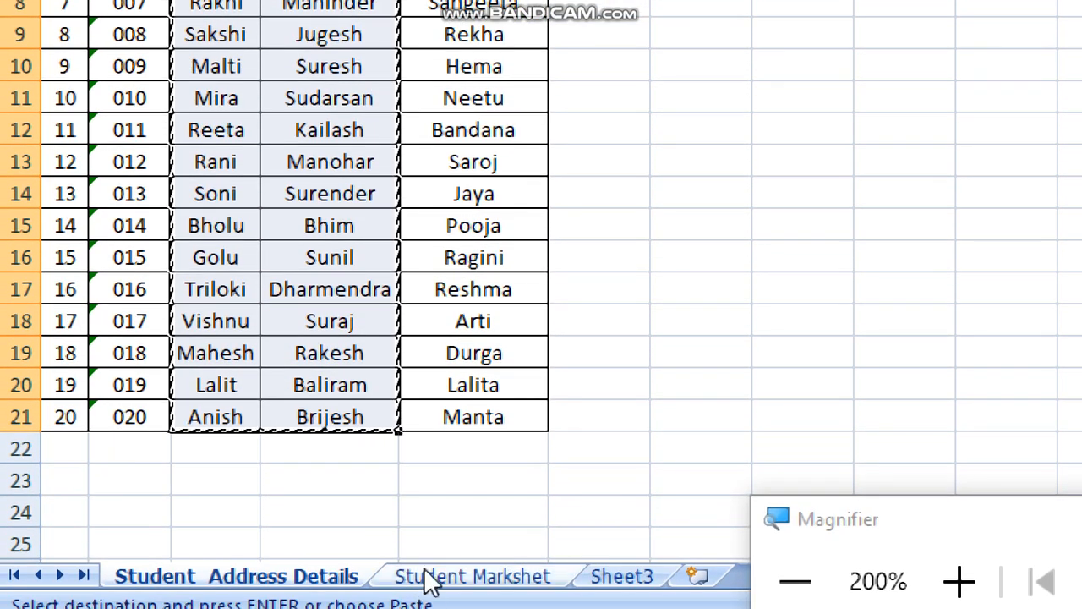
{"action": "left_click", "coordinate": [431, 579]}
{"action": "left_click", "coordinate": [224, 129]}
{"action": "key", "text": "ctrl+v"}
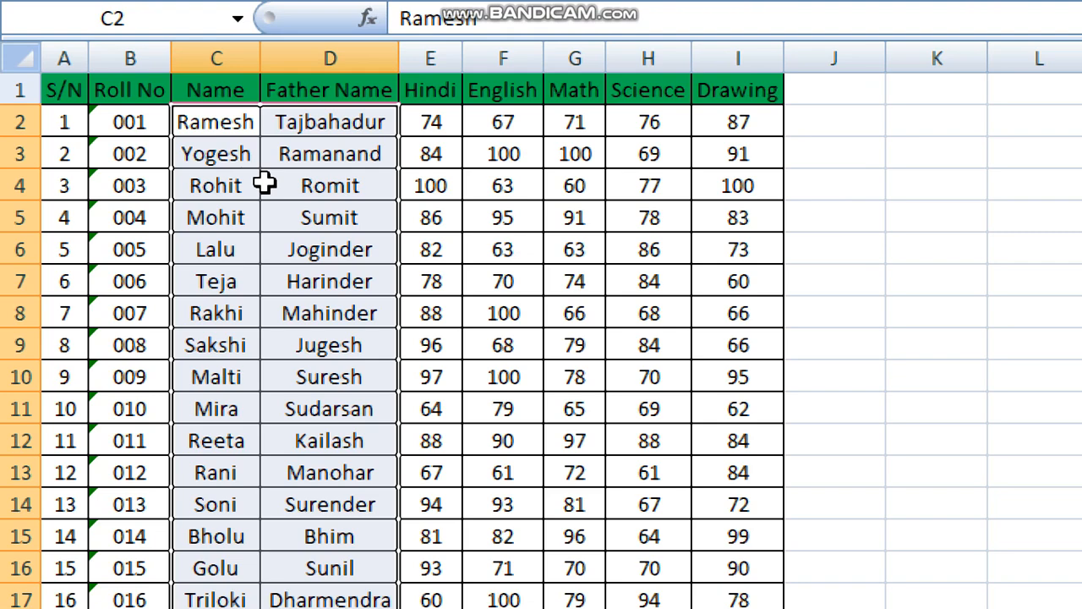
{"action": "left_click", "coordinate": [211, 317]}
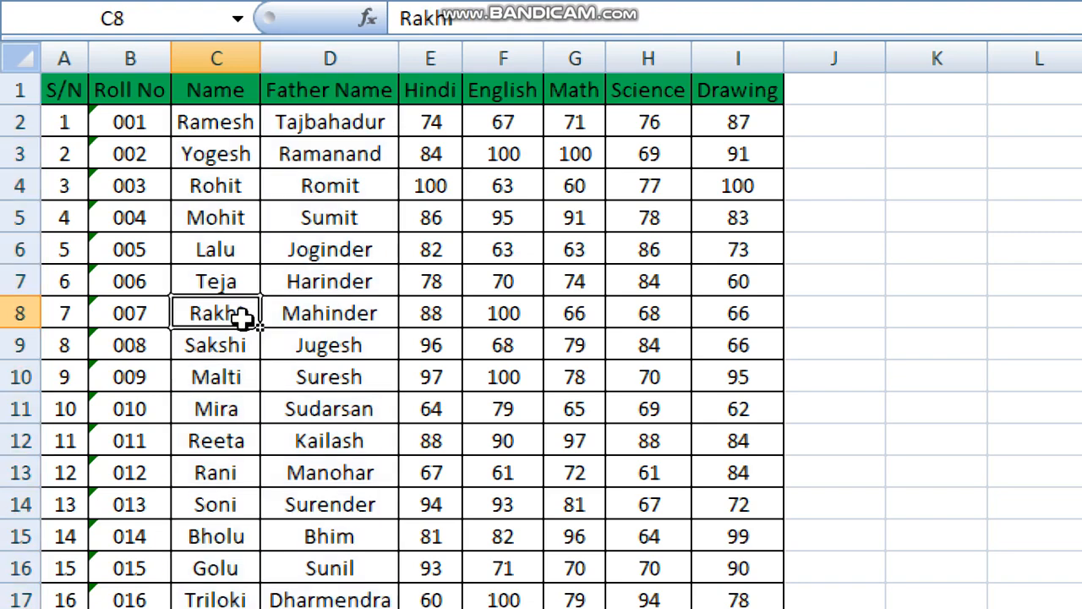
{"action": "left_click", "coordinate": [248, 215]}
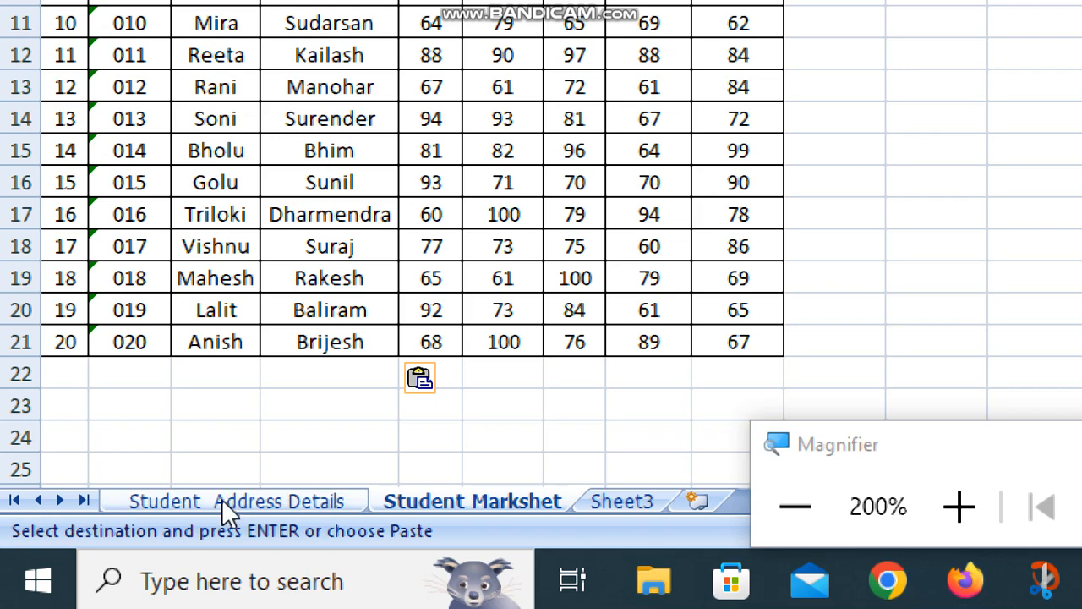
Replace the first student's name in C2 of the Student Address Details sheet with a different first name
{"action": "left_click", "coordinate": [221, 502]}
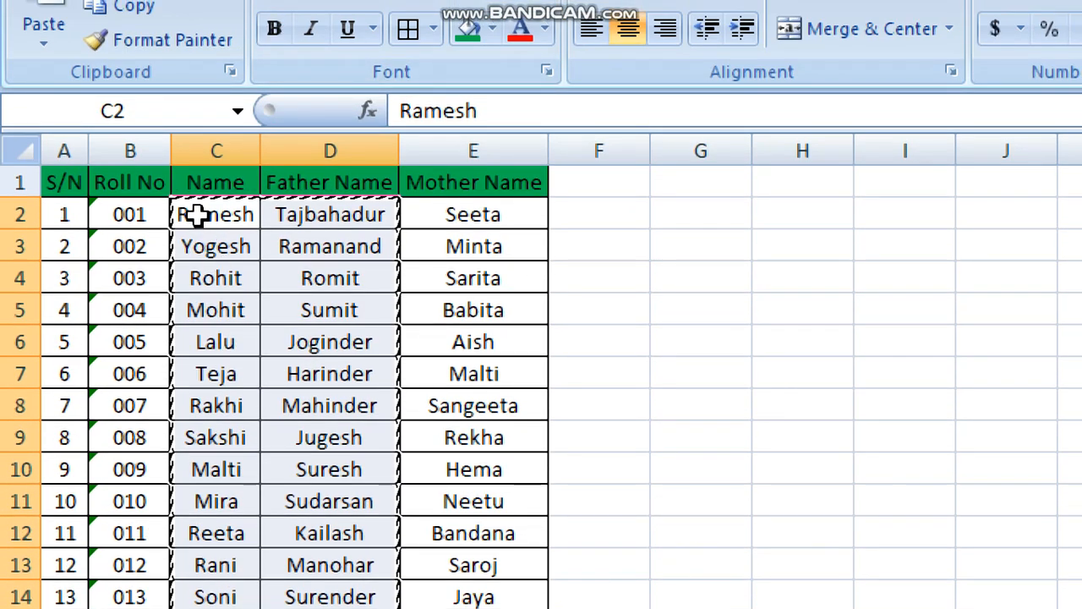
{"action": "left_click", "coordinate": [201, 214]}
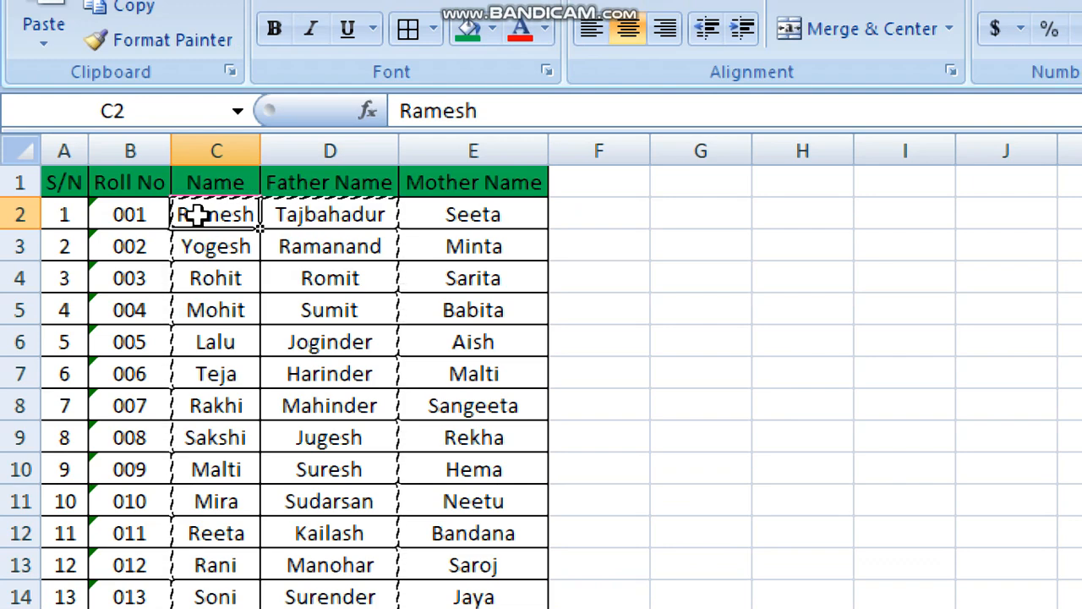
{"action": "type", "text": "Suresh"}
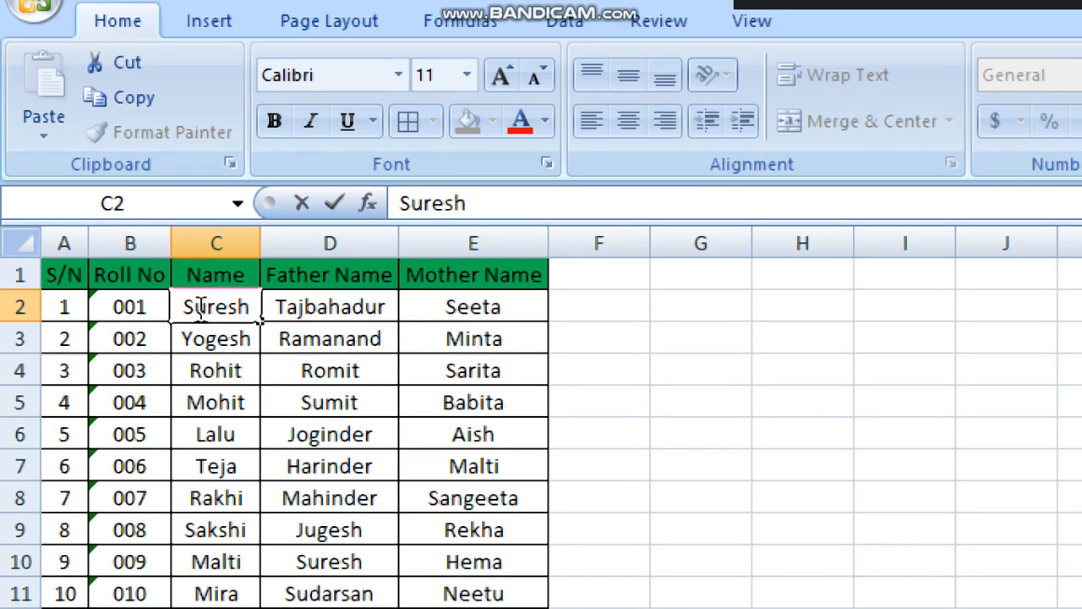
{"action": "left_click", "coordinate": [338, 499]}
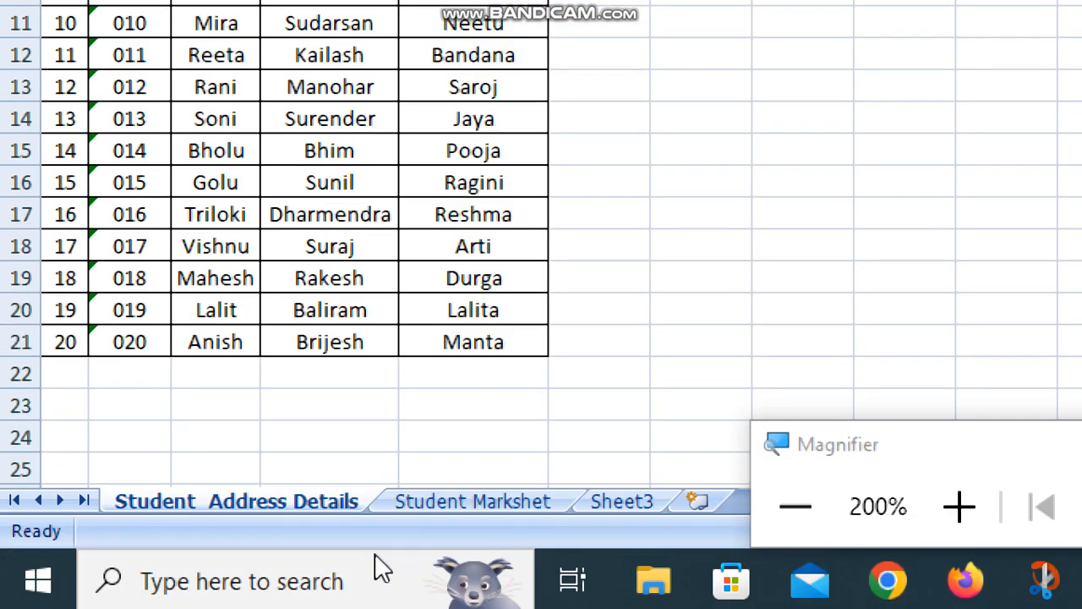
Check the Name and Father Name entries on Student Markshet against the edit made on the address sheet
{"action": "left_click", "coordinate": [477, 501]}
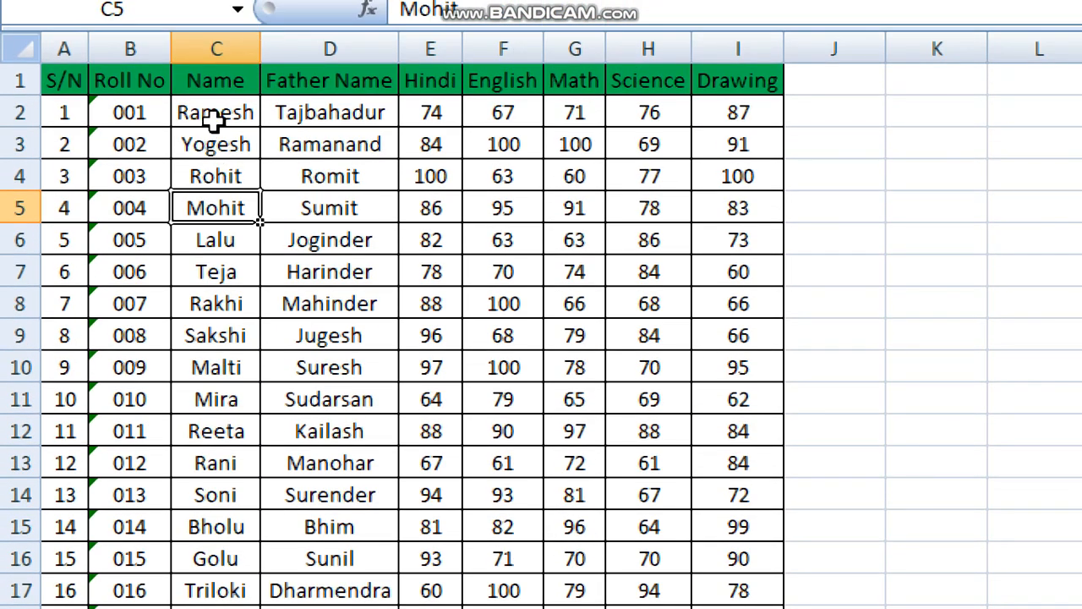
{"action": "left_click", "coordinate": [215, 121]}
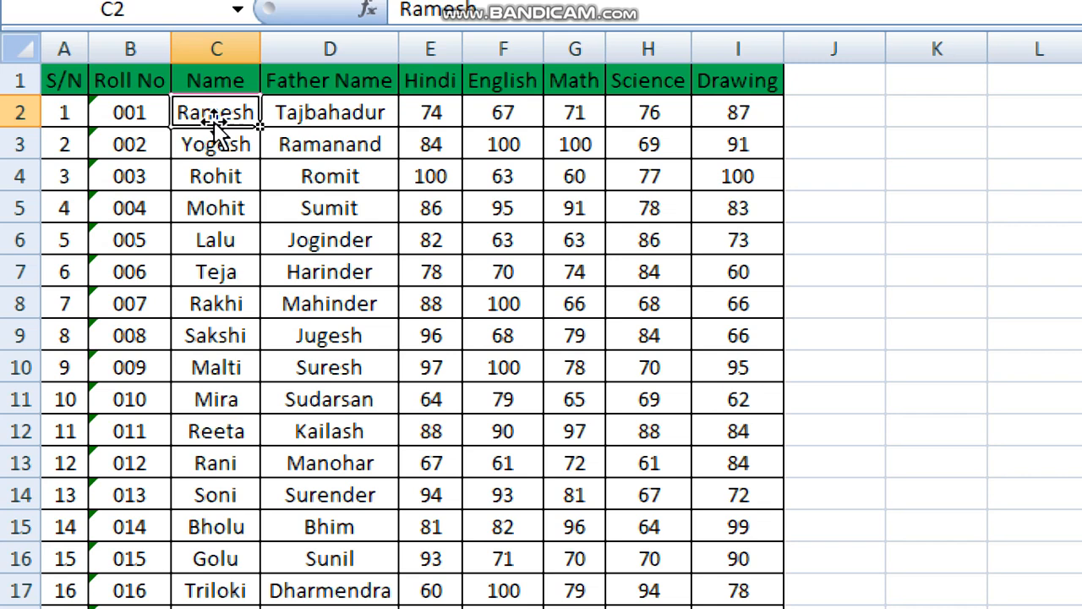
{"action": "left_click", "coordinate": [329, 119]}
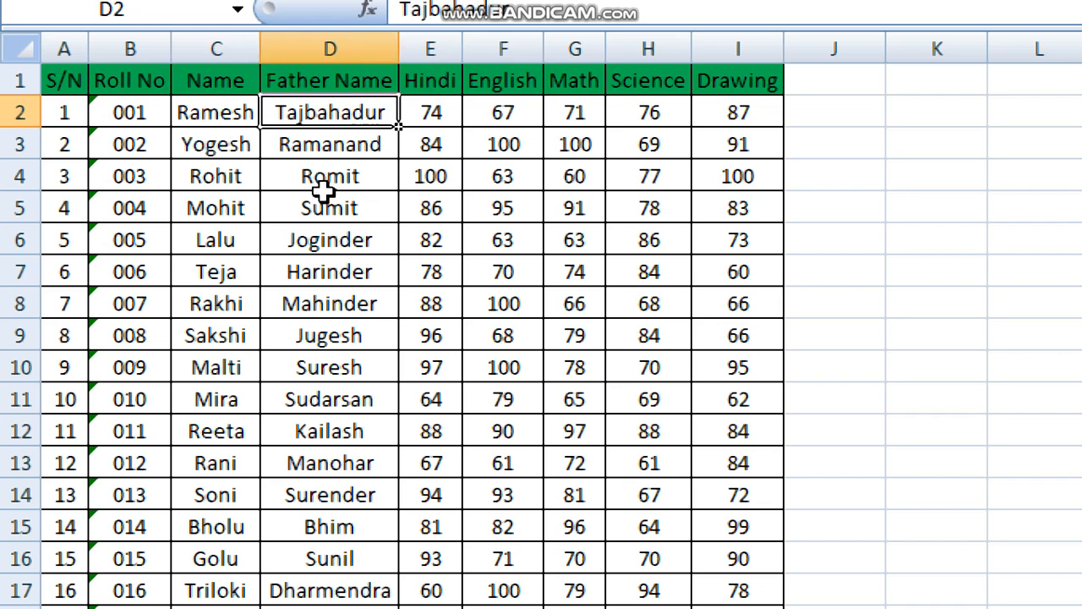
{"action": "left_click", "coordinate": [320, 188]}
{"action": "left_click", "coordinate": [327, 299]}
{"action": "left_click", "coordinate": [331, 436]}
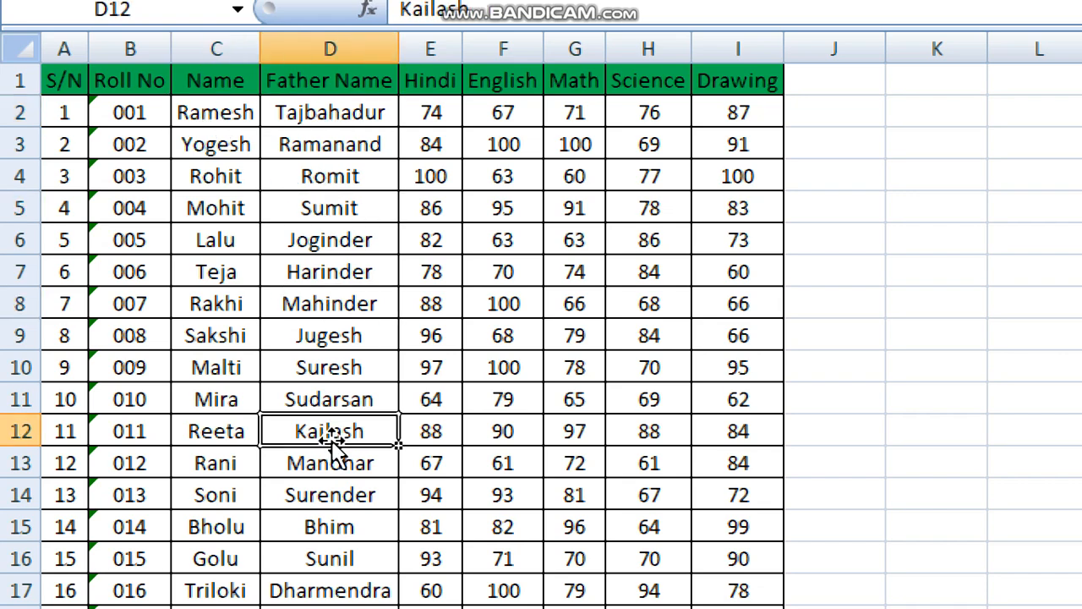
Delete the pasted names and father names from C2:D21 on the Student Markshet sheet
{"action": "left_click_drag", "start_coordinate": [208, 113], "coordinate": [336, 527]}
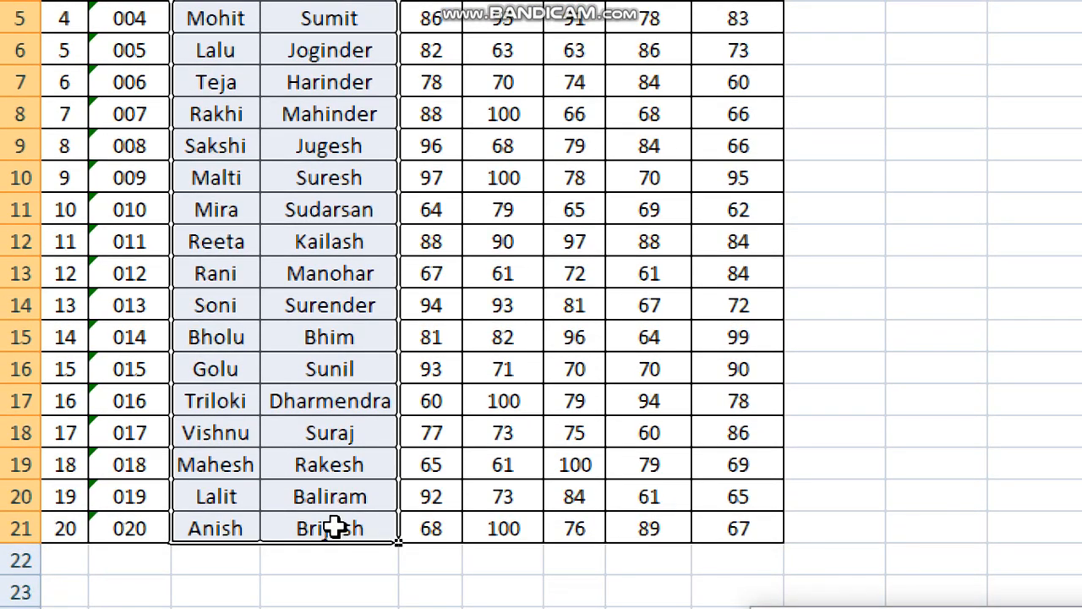
{"action": "key", "text": "Delete"}
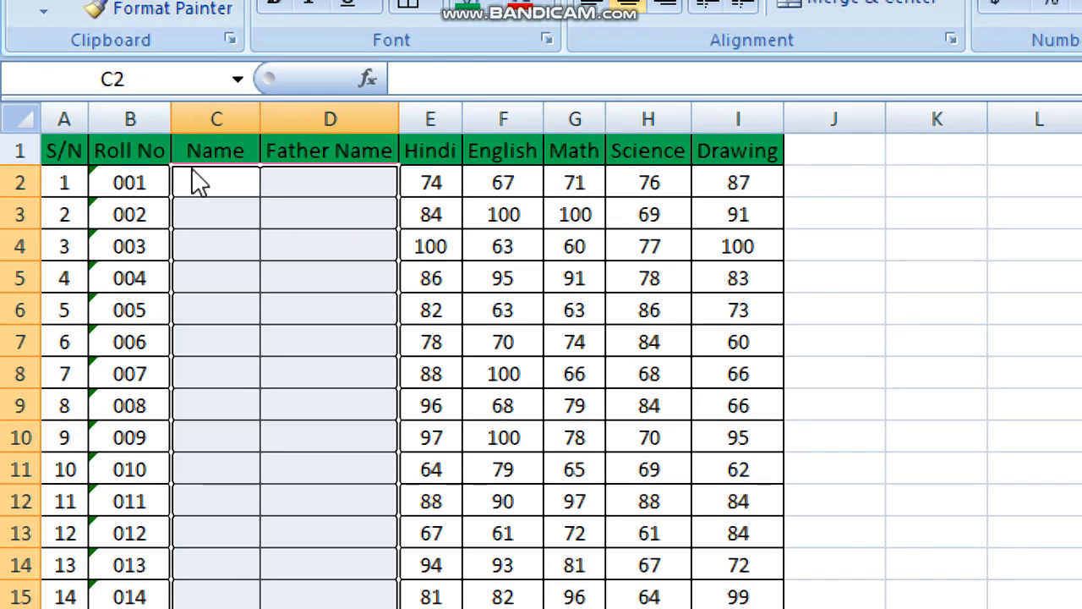
{"action": "left_click", "coordinate": [203, 186]}
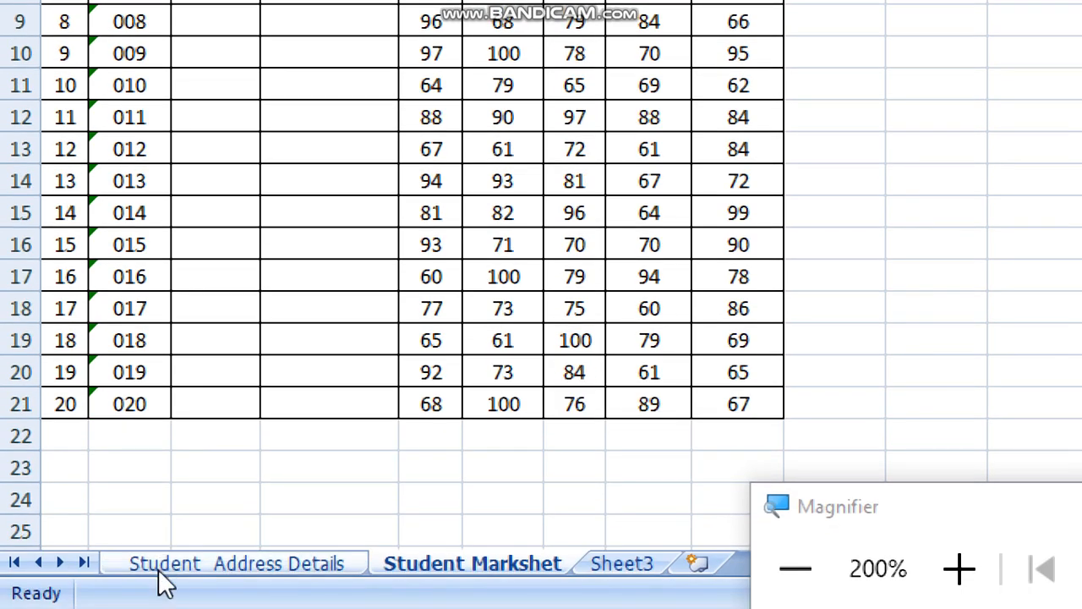
Compare the Roll No column on the Student Address Details sheet with the one on the Student Markshet sheet
{"action": "left_click", "coordinate": [161, 567]}
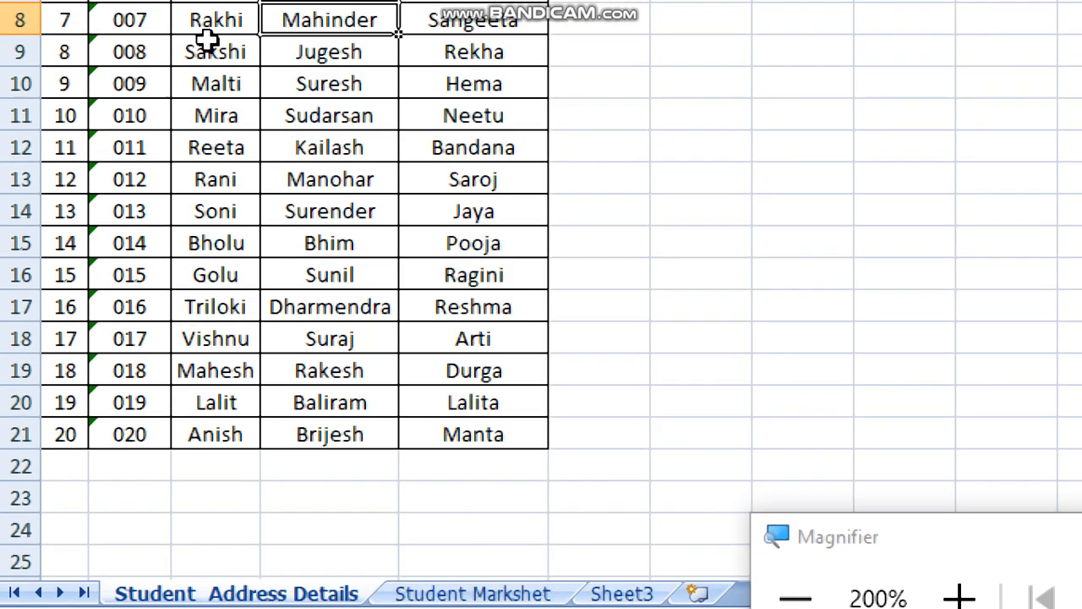
{"action": "left_click", "coordinate": [142, 161]}
{"action": "left_click", "coordinate": [145, 288]}
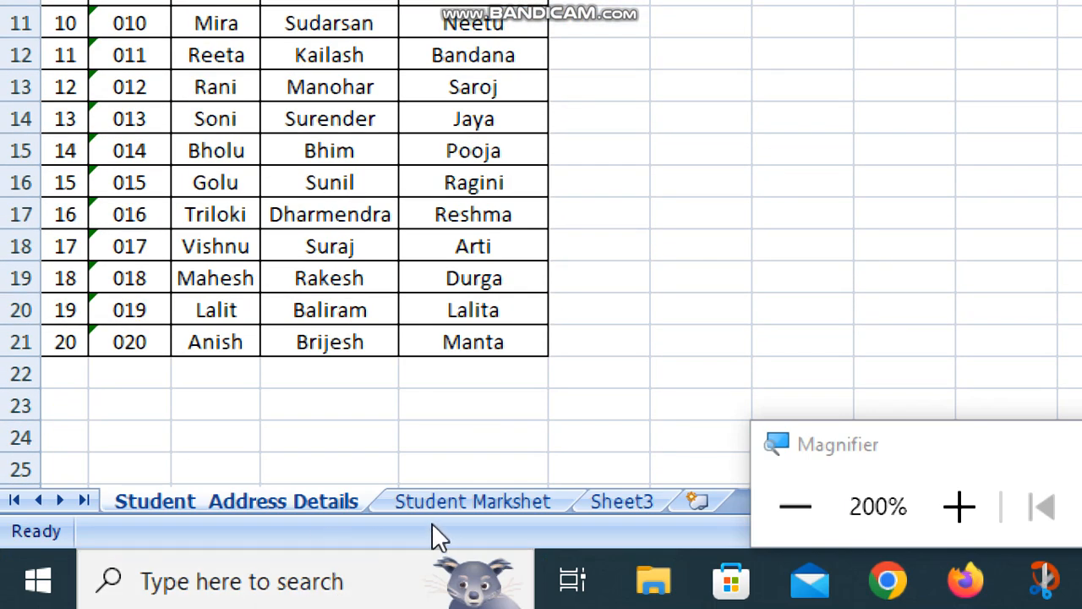
{"action": "left_click", "coordinate": [434, 502]}
{"action": "left_click", "coordinate": [144, 116]}
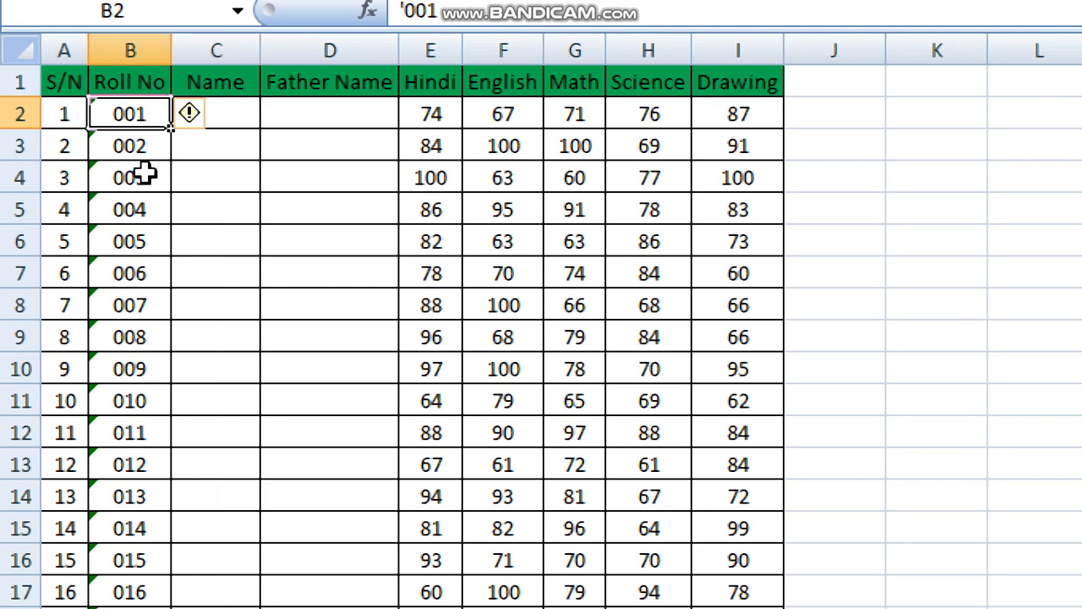
{"action": "left_click", "coordinate": [146, 167]}
{"action": "left_click", "coordinate": [127, 242]}
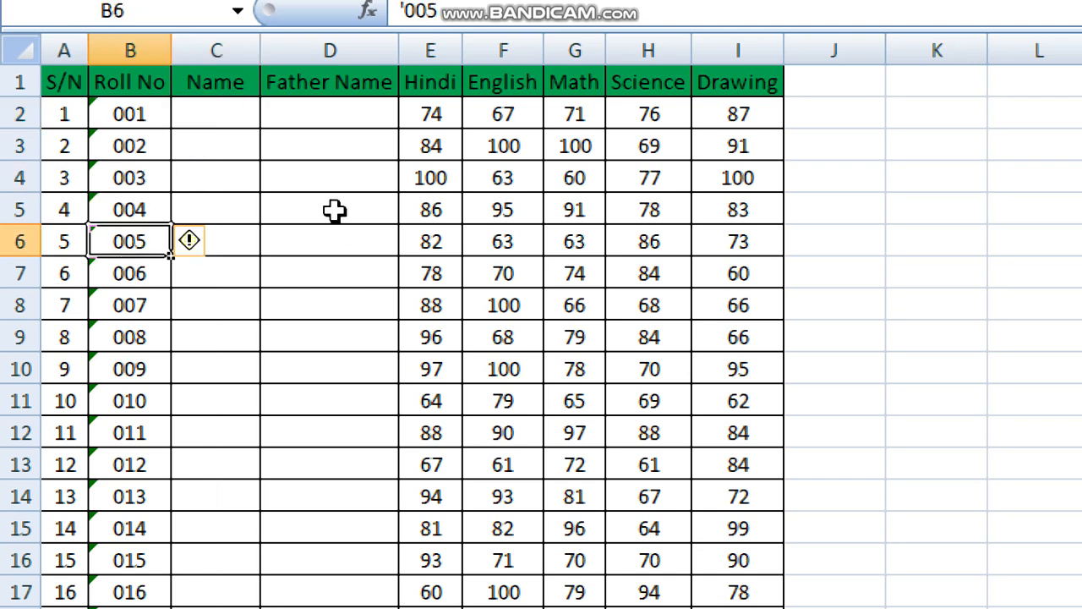
{"action": "left_click", "coordinate": [149, 125]}
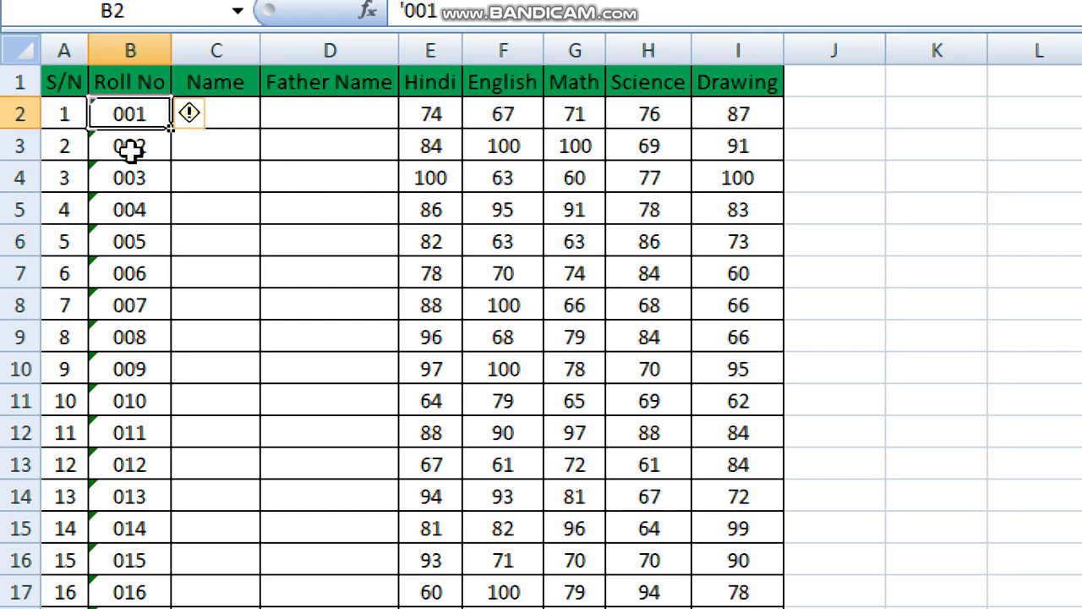
{"action": "left_click", "coordinate": [121, 210]}
{"action": "left_click", "coordinate": [245, 123]}
{"action": "left_click", "coordinate": [325, 119]}
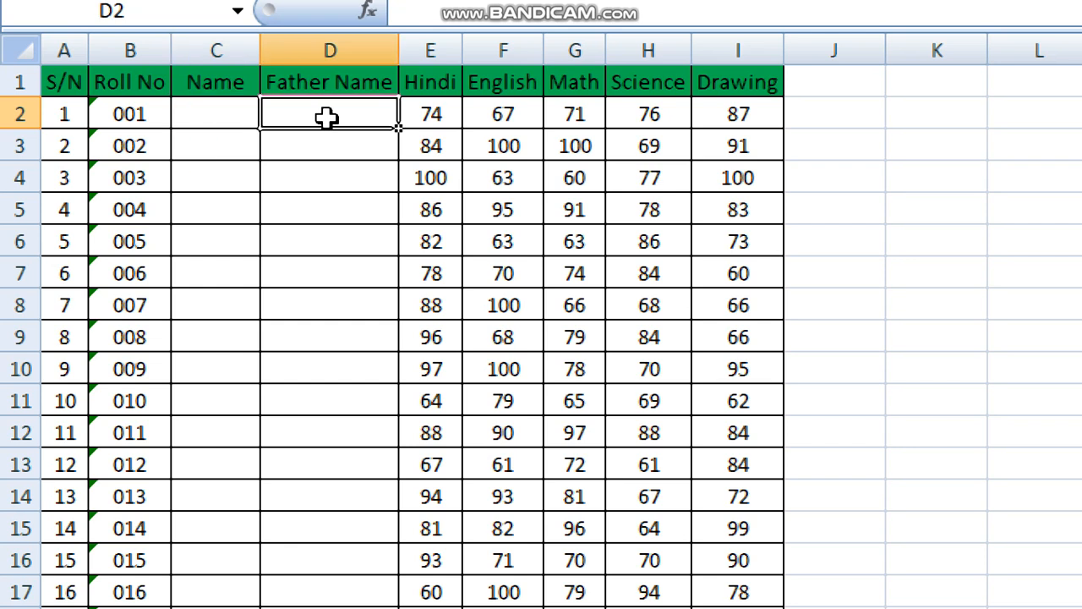
{"action": "left_click", "coordinate": [193, 118]}
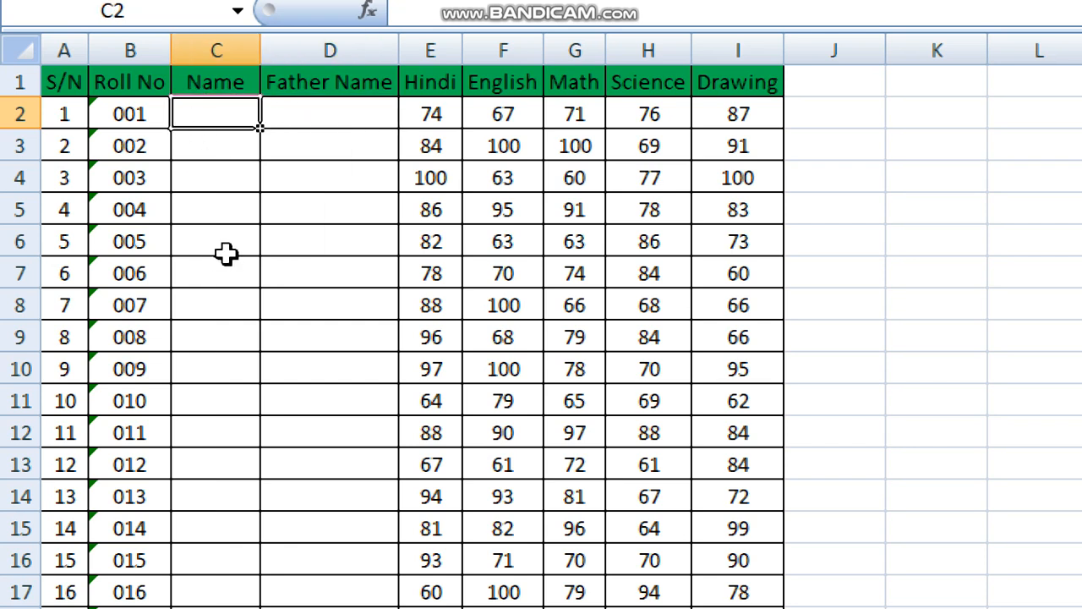
{"action": "type", "text": "=v"}
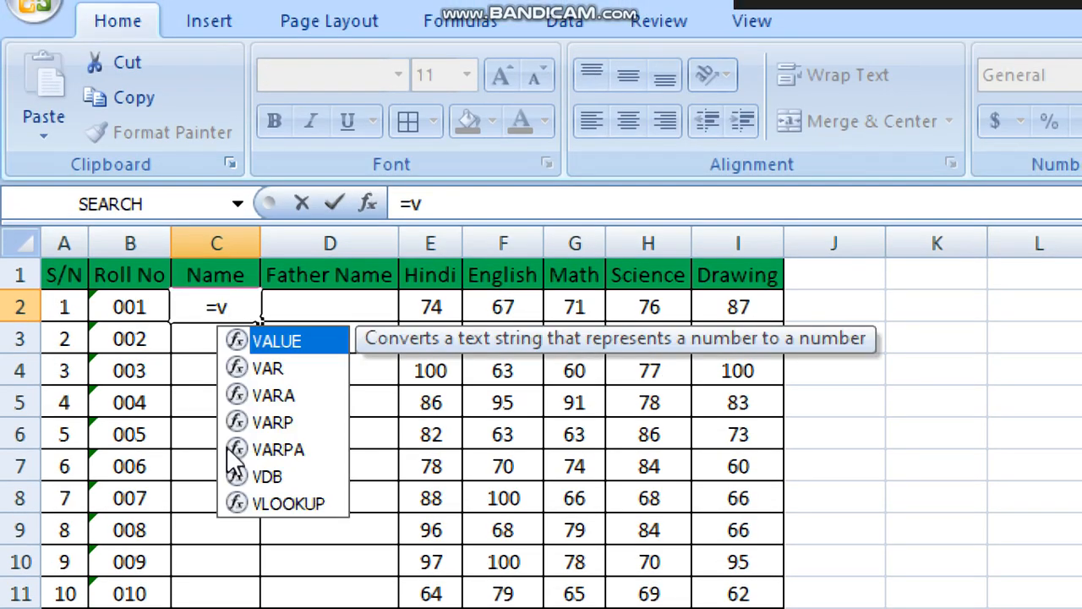
{"action": "type", "text": "l"}
{"action": "key", "text": "Tab"}
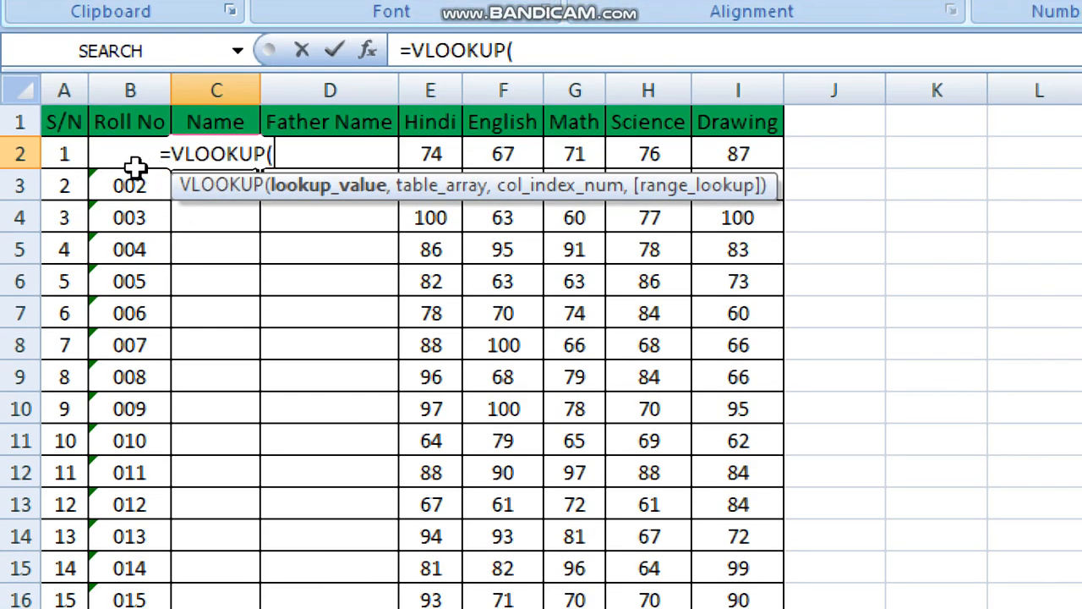
{"action": "key", "text": "super+minus"}
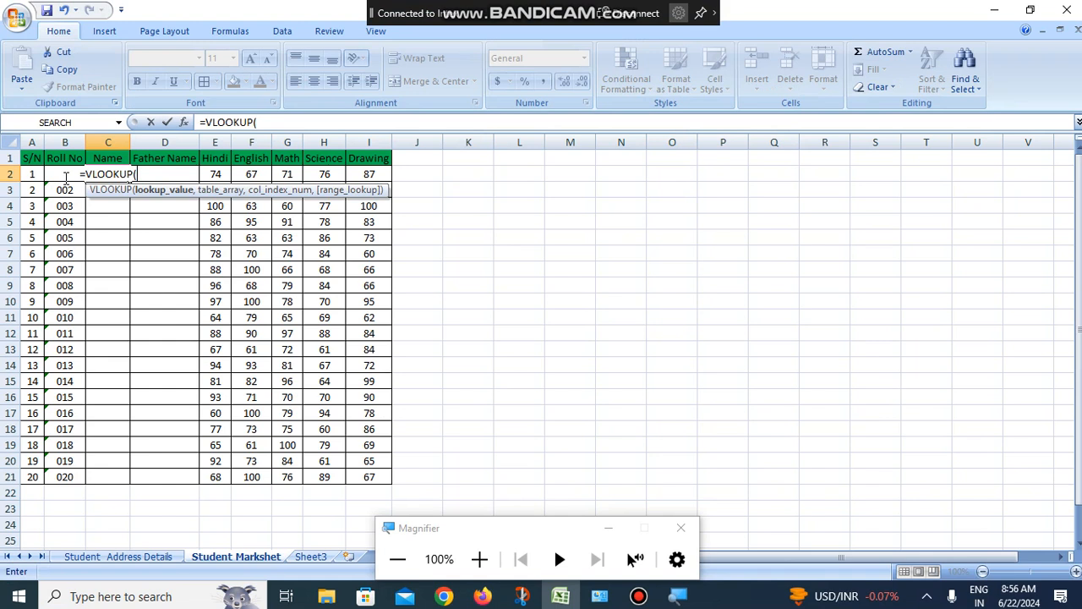
{"action": "key", "text": "BackSpace"}
{"action": "key", "text": "BackSpace"}
{"action": "key", "text": "BackSpace"}
{"action": "key", "text": "BackSpace"}
{"action": "key", "text": "BackSpace"}
{"action": "key", "text": "BackSpace"}
{"action": "key", "text": "BackSpace"}
{"action": "key", "text": "BackSpace"}
{"action": "key", "text": "BackSpace"}
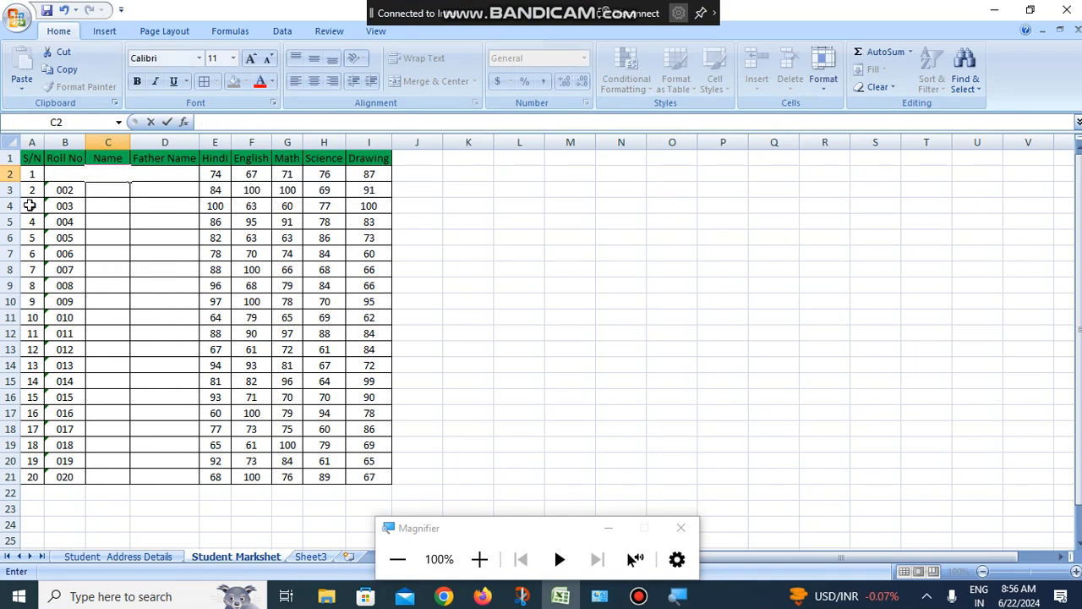
Widen the Roll No column on the Student Markshet sheet
{"action": "left_click", "coordinate": [89, 142]}
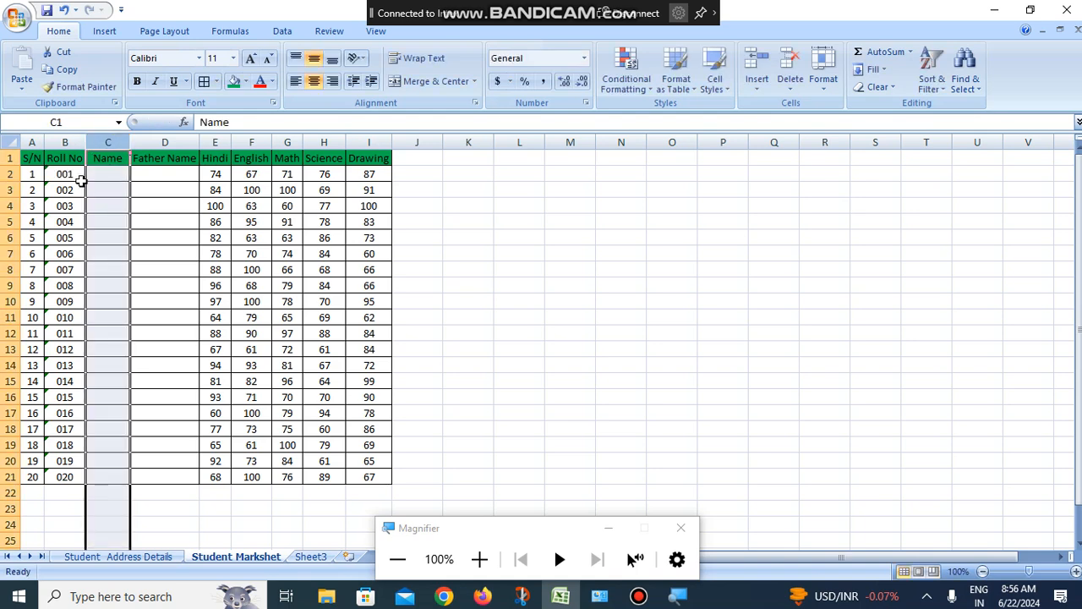
{"action": "left_click_drag", "start_coordinate": [83, 146], "coordinate": [118, 146]}
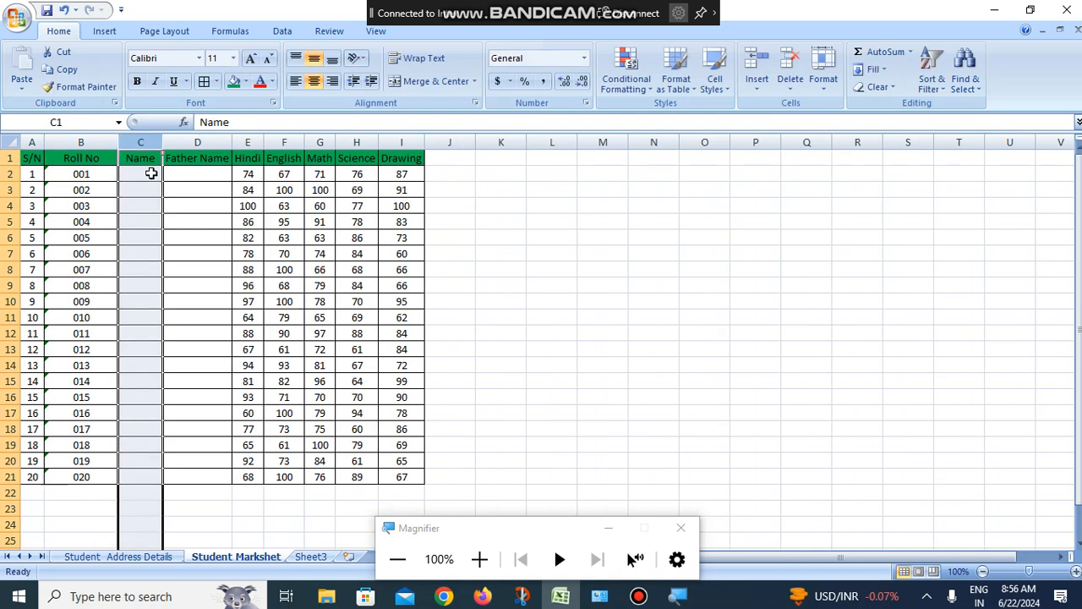
{"action": "left_click", "coordinate": [151, 174]}
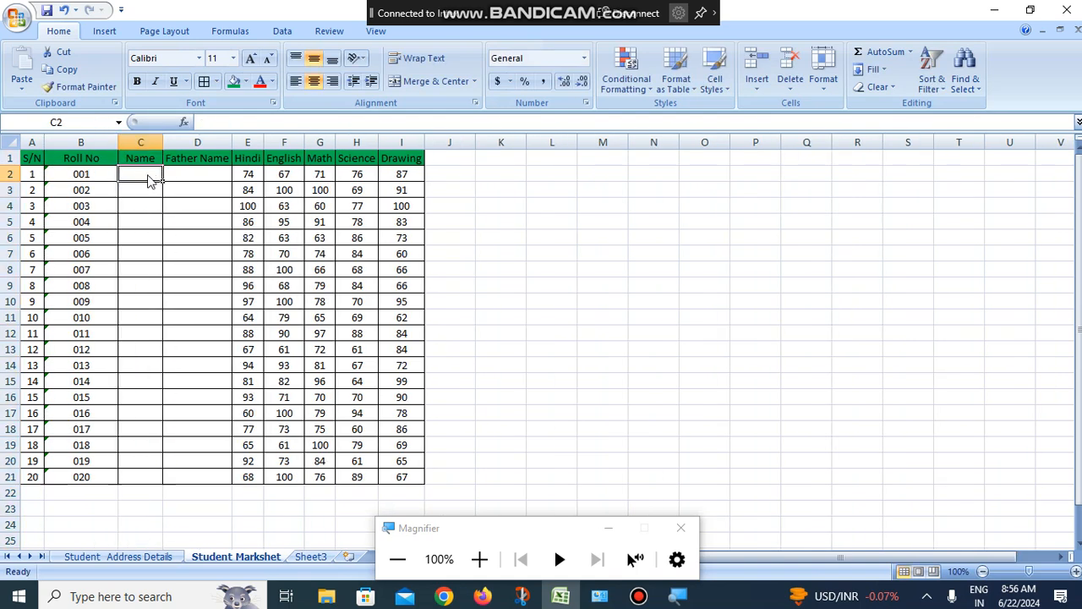
{"action": "key", "text": "super+plus"}
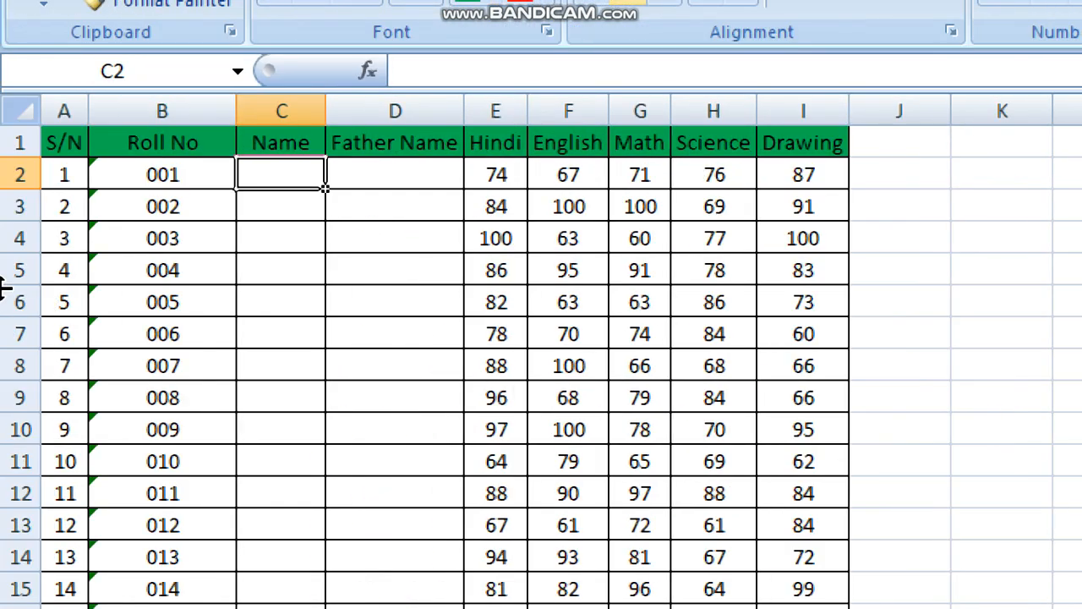
{"action": "type", "text": "=vl"}
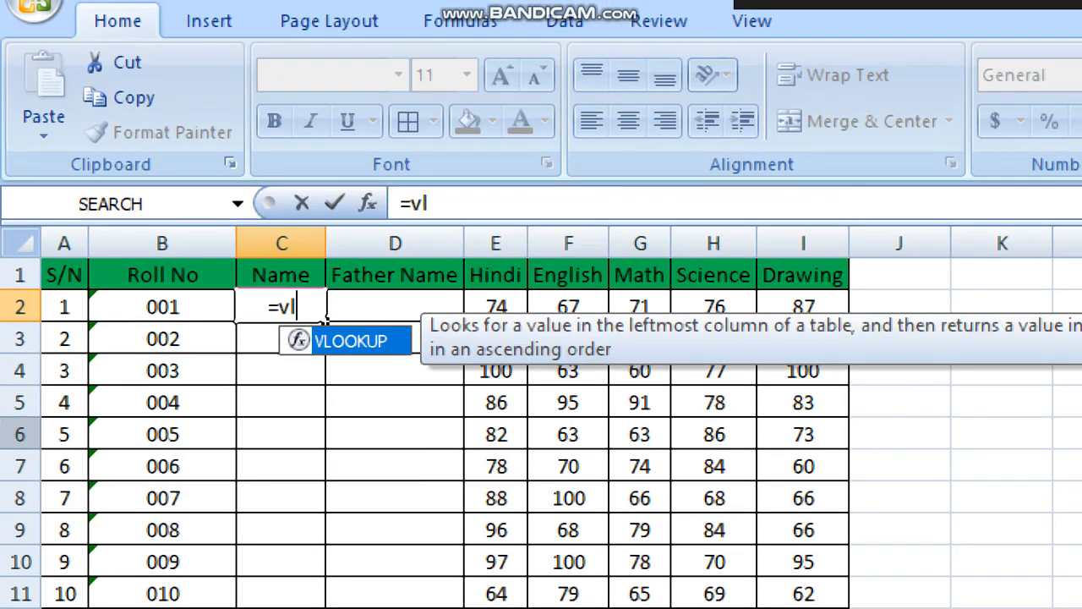
{"action": "key", "text": "Tab"}
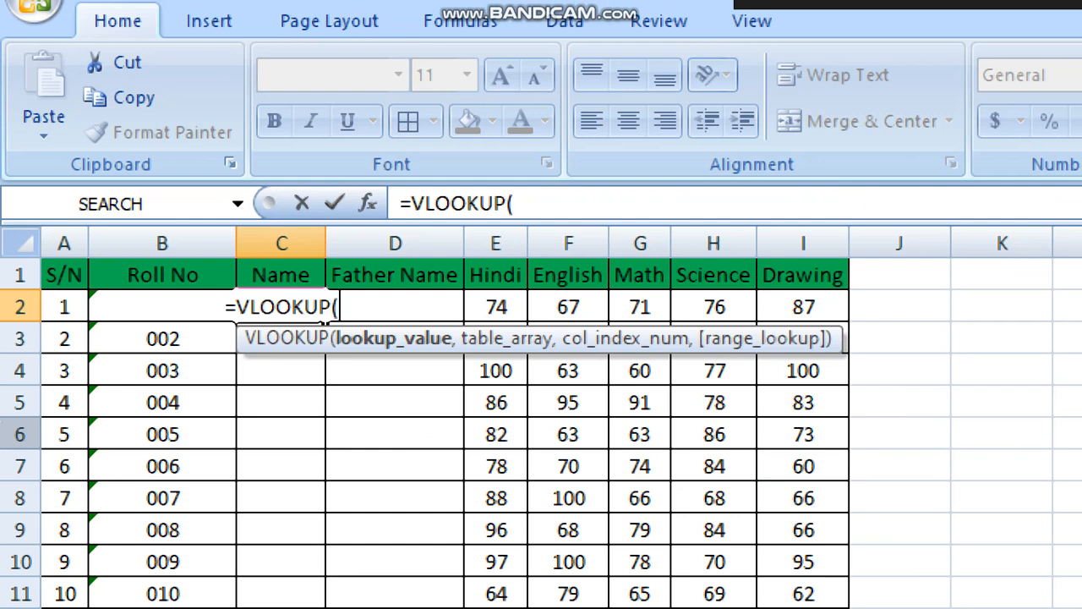
{"action": "key", "text": "BackSpace"}
{"action": "key", "text": "BackSpace"}
{"action": "key", "text": "BackSpace"}
{"action": "key", "text": "BackSpace"}
{"action": "key", "text": "BackSpace"}
{"action": "key", "text": "BackSpace"}
{"action": "key", "text": "BackSpace"}
{"action": "key", "text": "BackSpace"}
{"action": "key", "text": "BackSpace"}
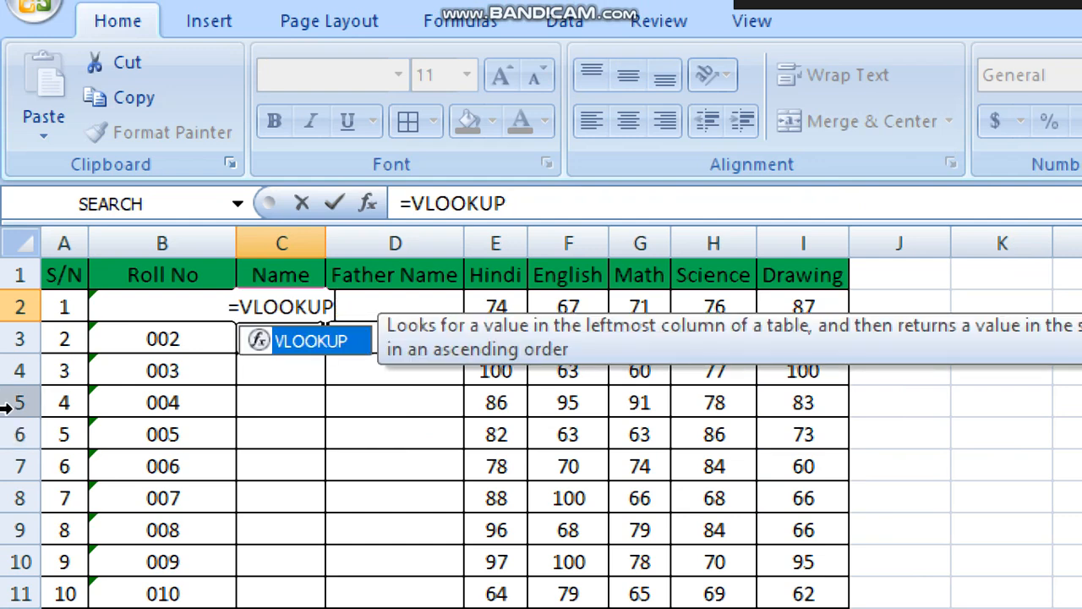
{"action": "key", "text": "Escape"}
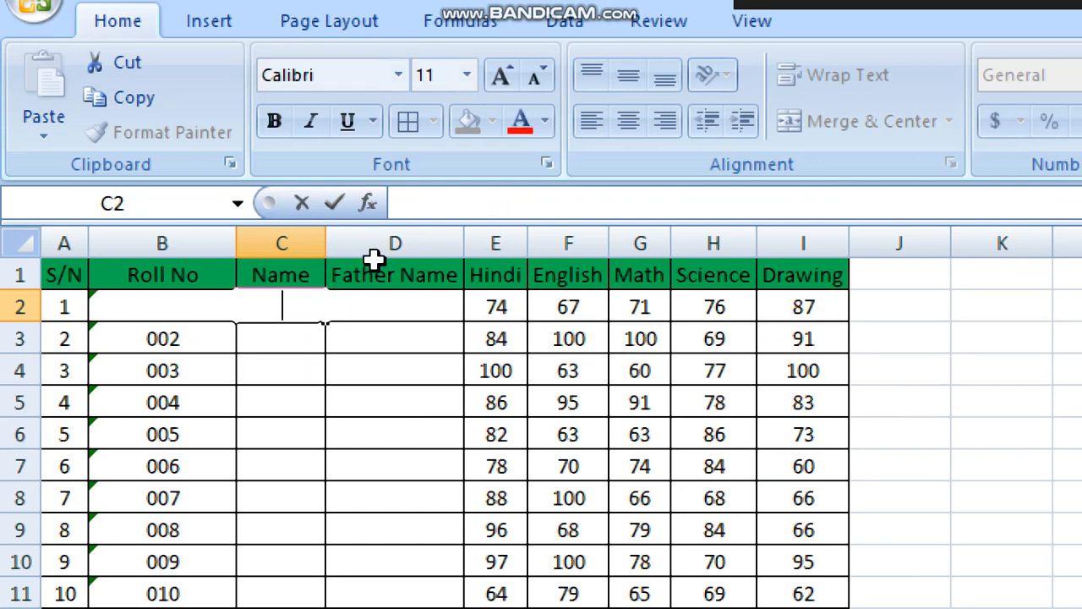
Widen the Name column on the Student Markshet sheet
{"action": "left_click", "coordinate": [325, 245]}
{"action": "left_click_drag", "start_coordinate": [331, 252], "coordinate": [401, 300]}
Start a VLOOKUP formula in C2 of the Student Markshet sheet with roll numbers B2:B21 as the lookup value
{"action": "left_click", "coordinate": [339, 309]}
{"action": "type", "text": "=l"}
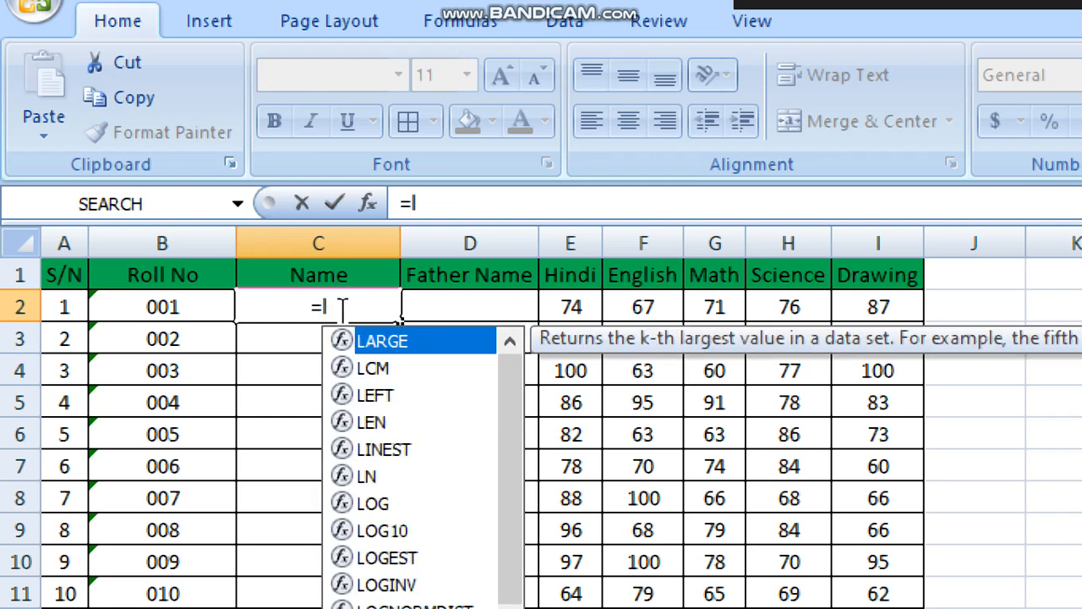
{"action": "key", "text": "BackSpace"}
{"action": "type", "text": "vl"}
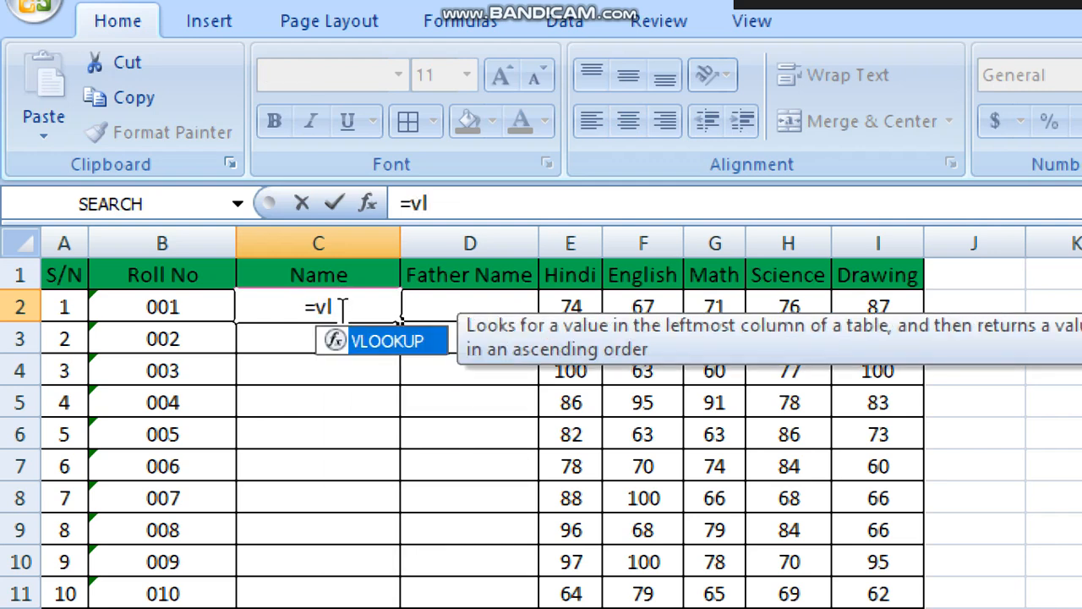
{"action": "key", "text": "Tab"}
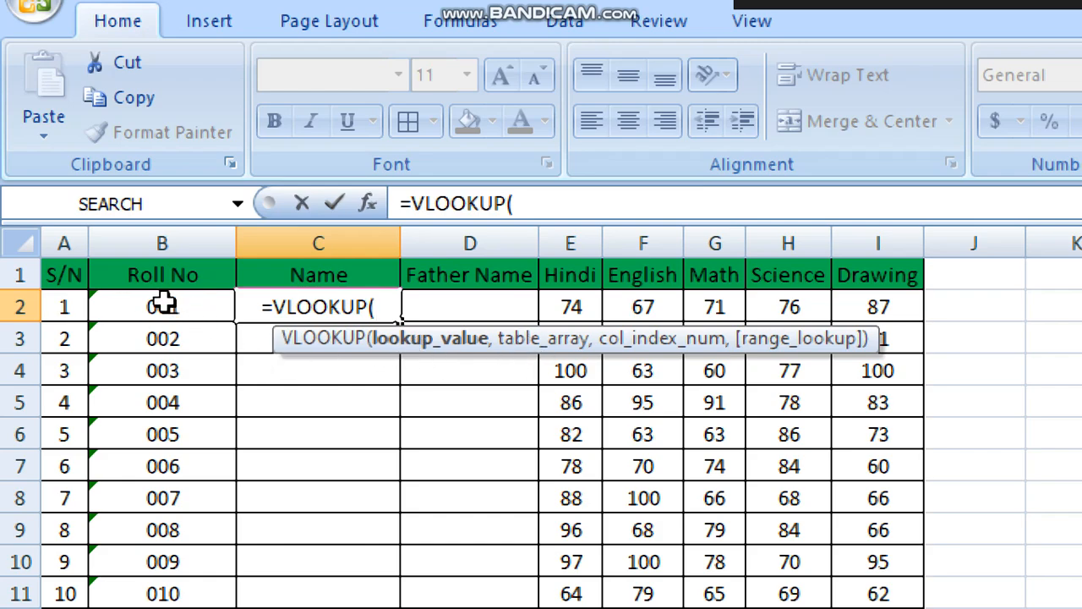
{"action": "left_click_drag", "start_coordinate": [163, 303], "coordinate": [128, 608]}
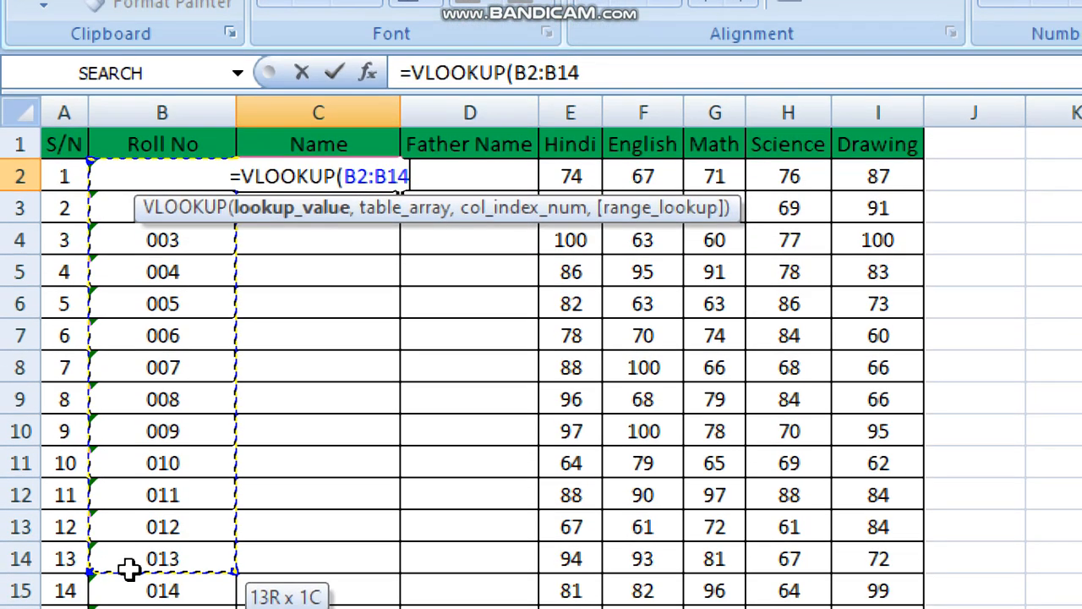
{"action": "left_click_drag", "start_coordinate": [129, 569], "coordinate": [161, 608]}
{"action": "left_click_drag", "start_coordinate": [161, 536], "coordinate": [161, 536]}
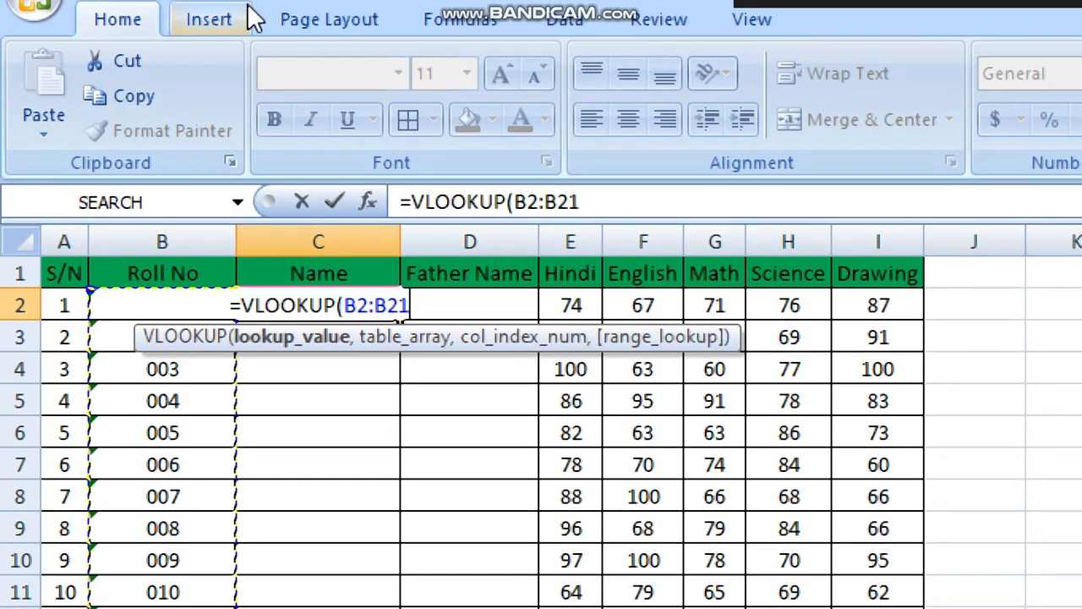
Complete the C2 formula with table array B2:E21 from the Student Address Details sheet, column index 2 and range lookup 0
{"action": "type", "text": ","}
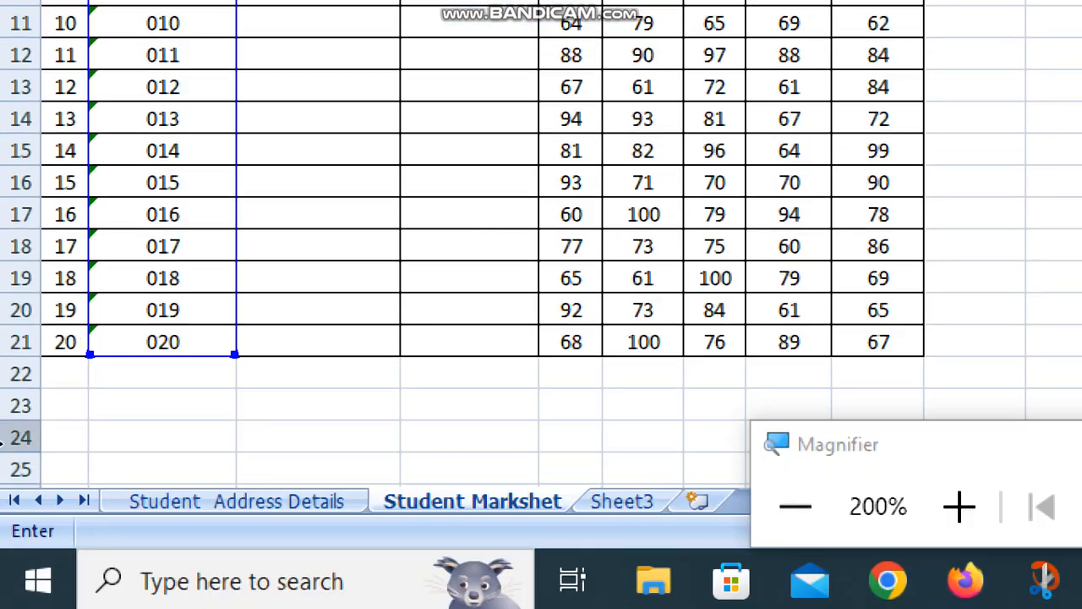
{"action": "left_click", "coordinate": [166, 503]}
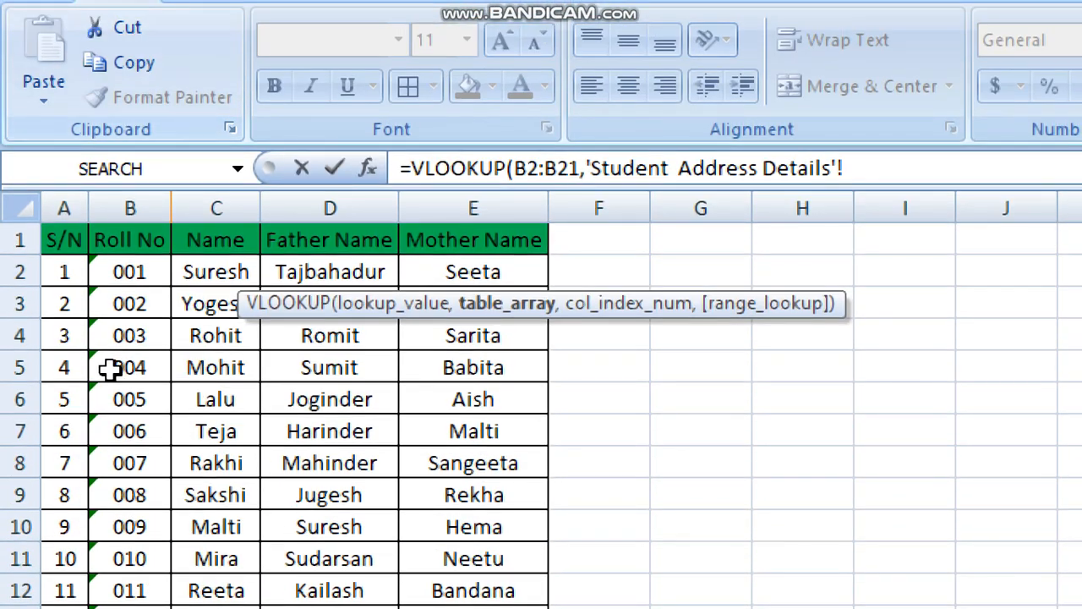
{"action": "left_click_drag", "start_coordinate": [104, 274], "coordinate": [434, 608]}
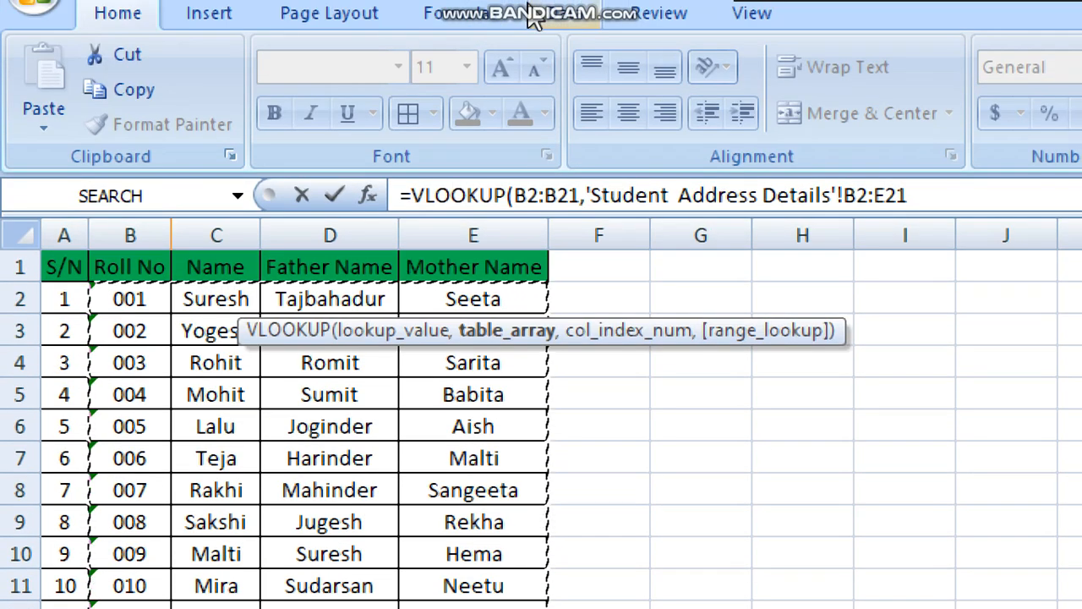
{"action": "type", "text": ",2"}
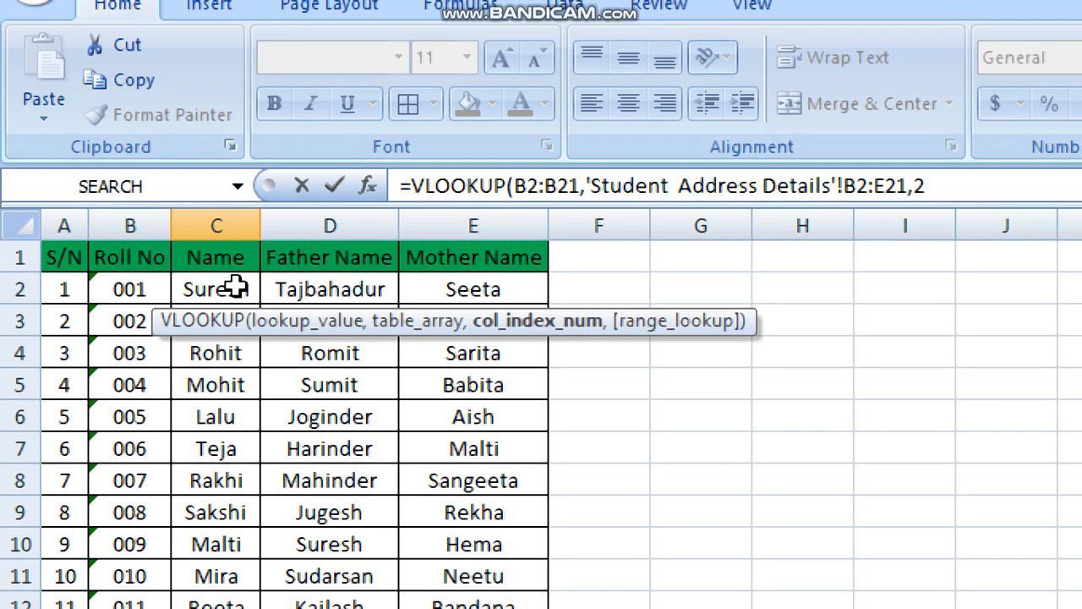
{"action": "left_click", "coordinate": [963, 197]}
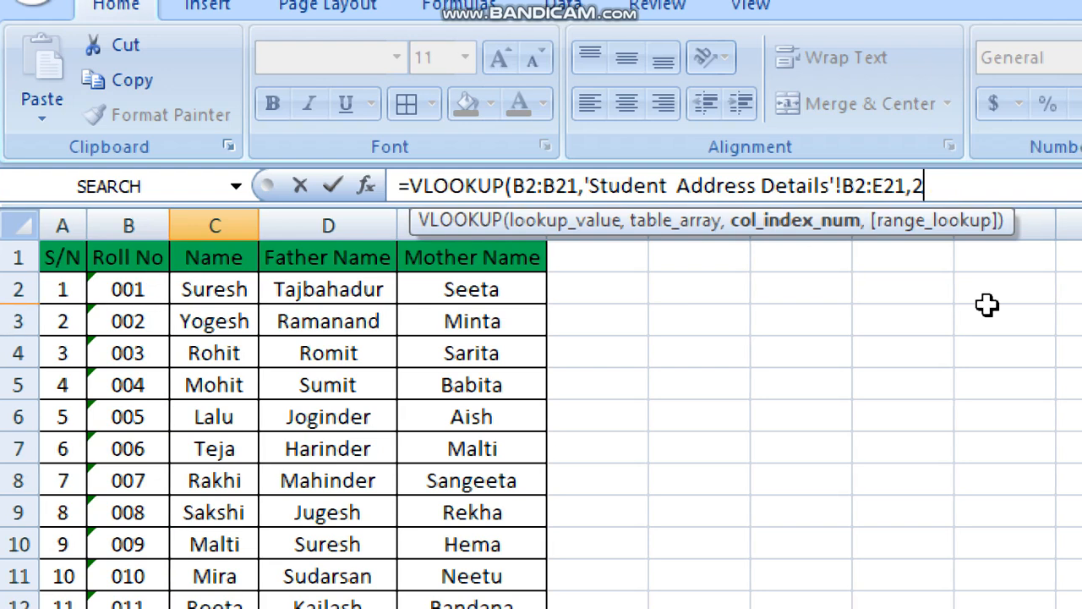
{"action": "type", "text": ",0"}
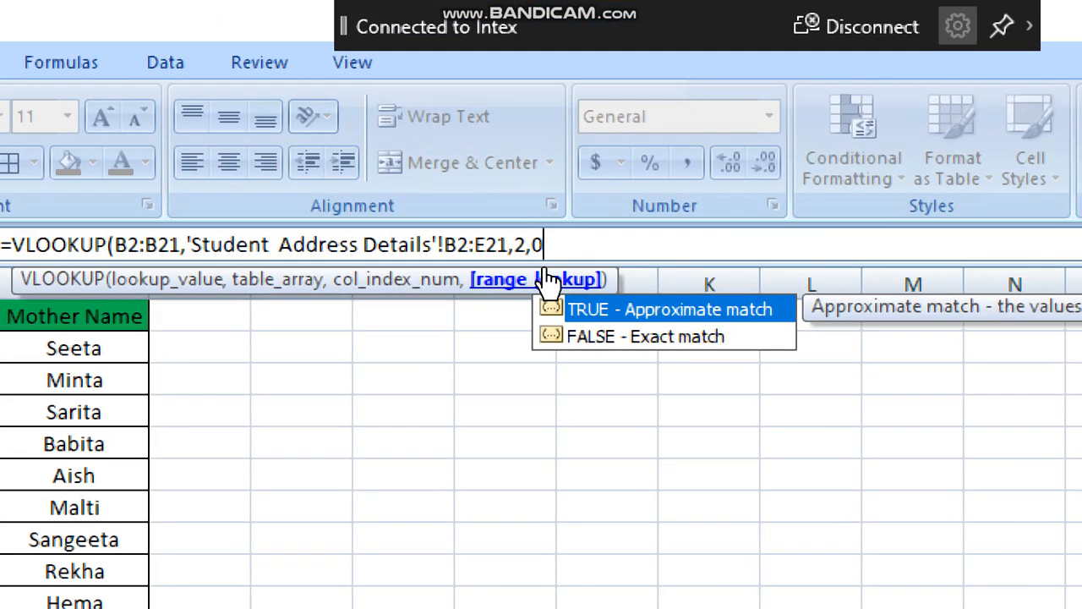
{"action": "key", "text": "Return"}
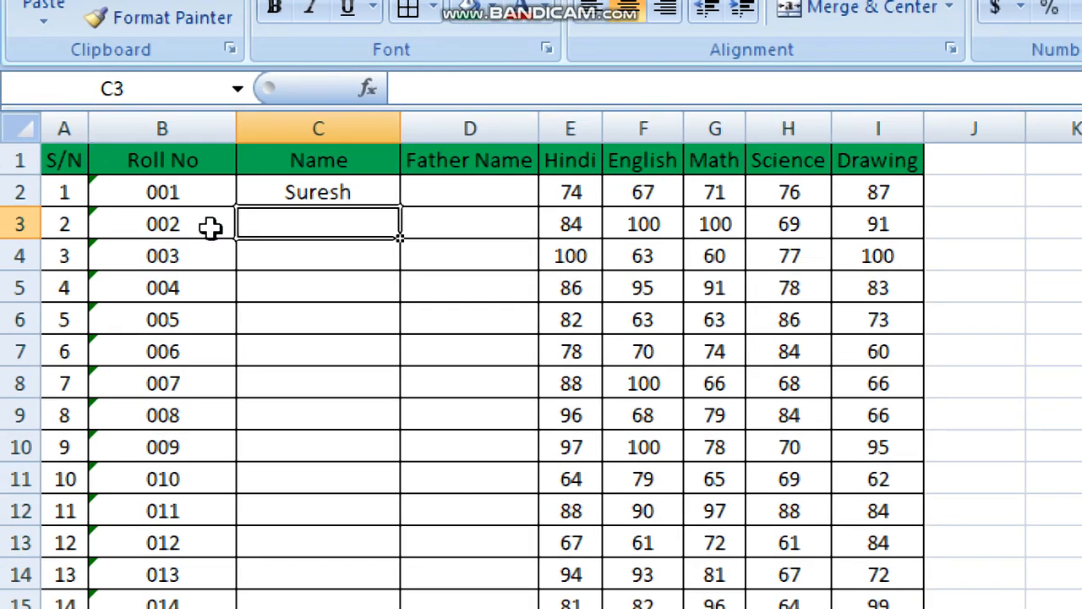
Fill the VLOOKUP formula in C2 down the Name column to C21
{"action": "left_click", "coordinate": [301, 191]}
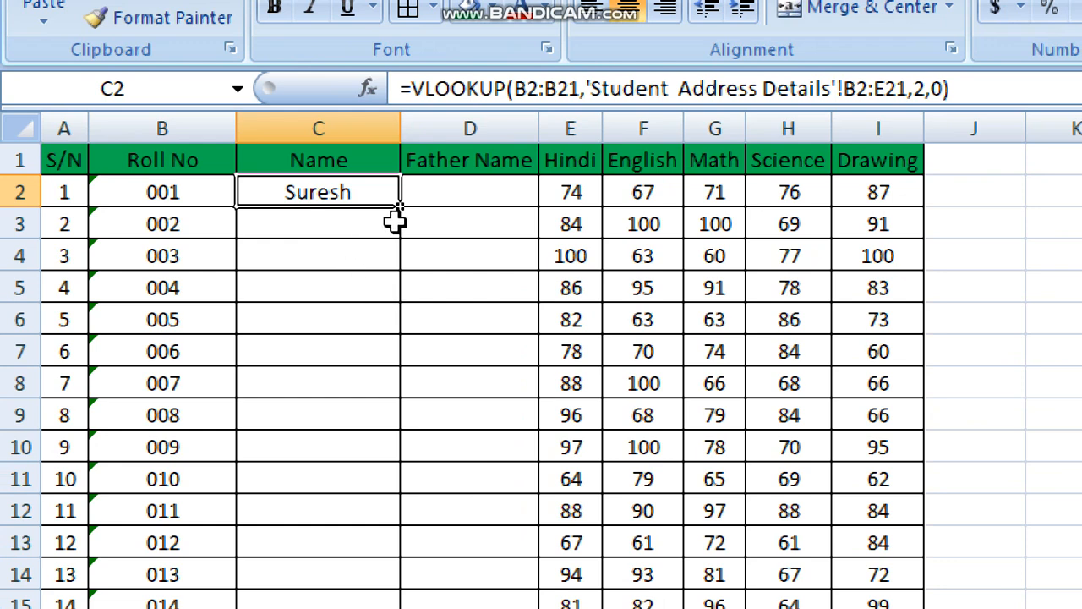
{"action": "left_click_drag", "start_coordinate": [403, 221], "coordinate": [364, 492]}
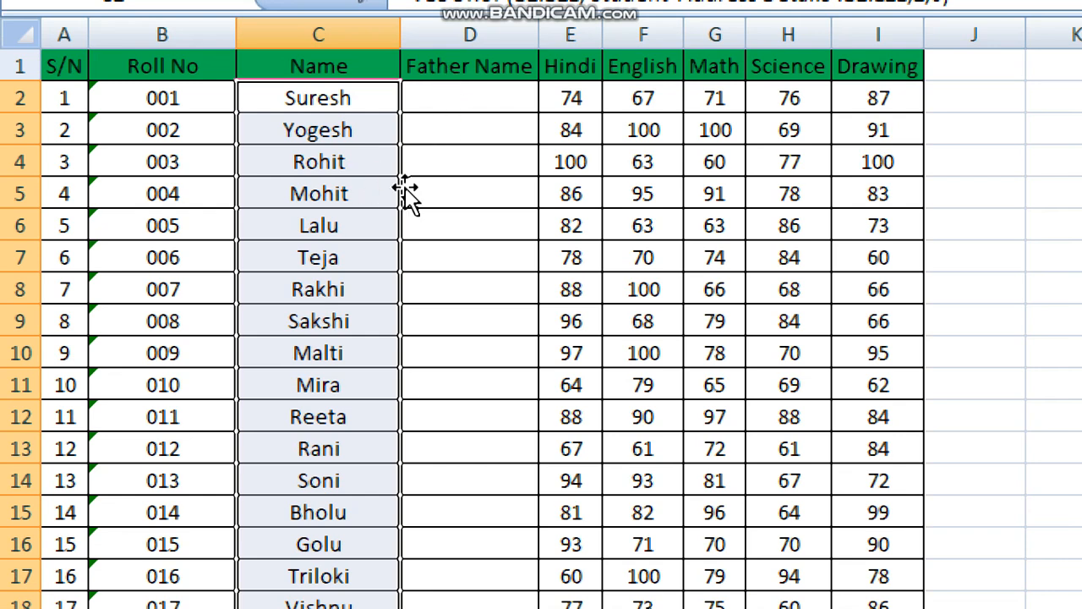
Start a VLOOKUP formula in D2 under Father Name with roll numbers B2:B21 as the lookup value
{"action": "left_click", "coordinate": [475, 99]}
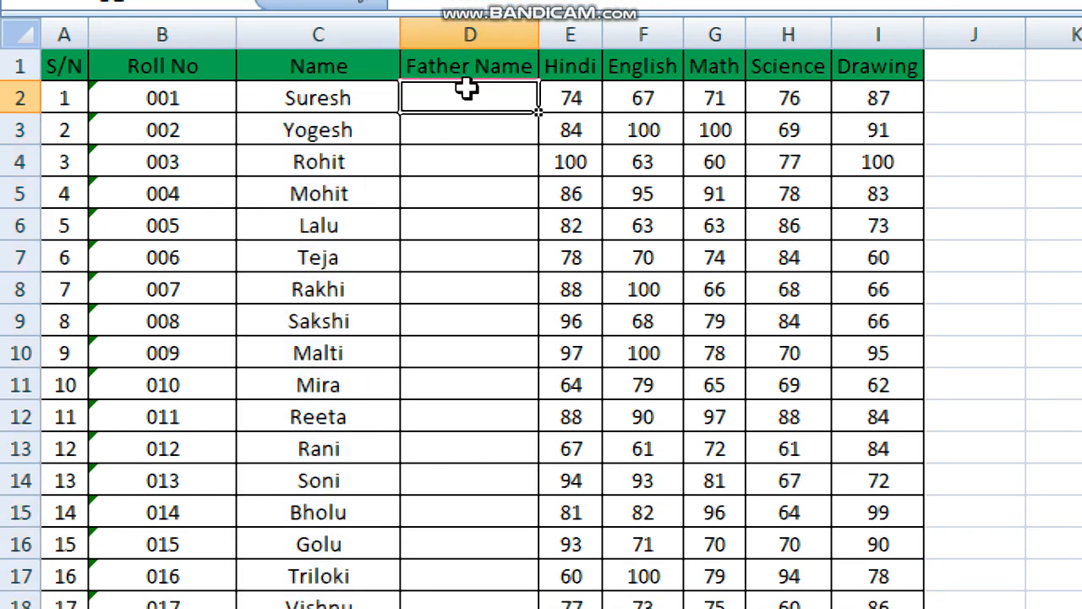
{"action": "left_click", "coordinate": [199, 110]}
{"action": "left_click", "coordinate": [201, 156]}
{"action": "left_click", "coordinate": [230, 214]}
{"action": "left_click", "coordinate": [466, 98]}
{"action": "type", "text": "=vl"}
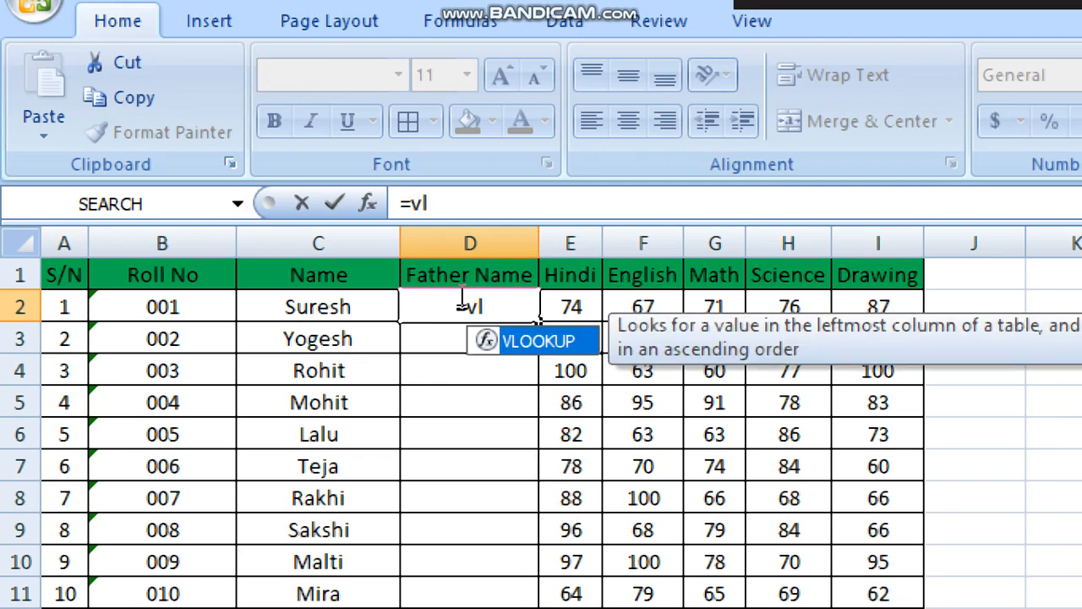
{"action": "key", "text": "Tab"}
{"action": "left_click_drag", "start_coordinate": [188, 313], "coordinate": [163, 513]}
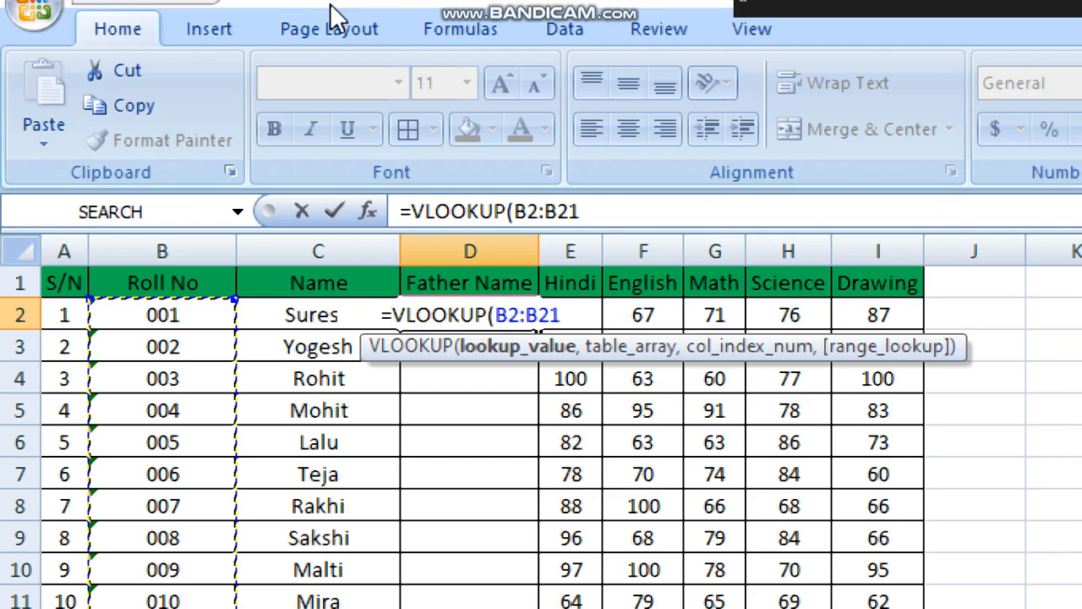
Complete the D2 formula with table array B2:E21 from the Student Address Details sheet, column index 3 and range lookup 0
{"action": "type", "text": ","}
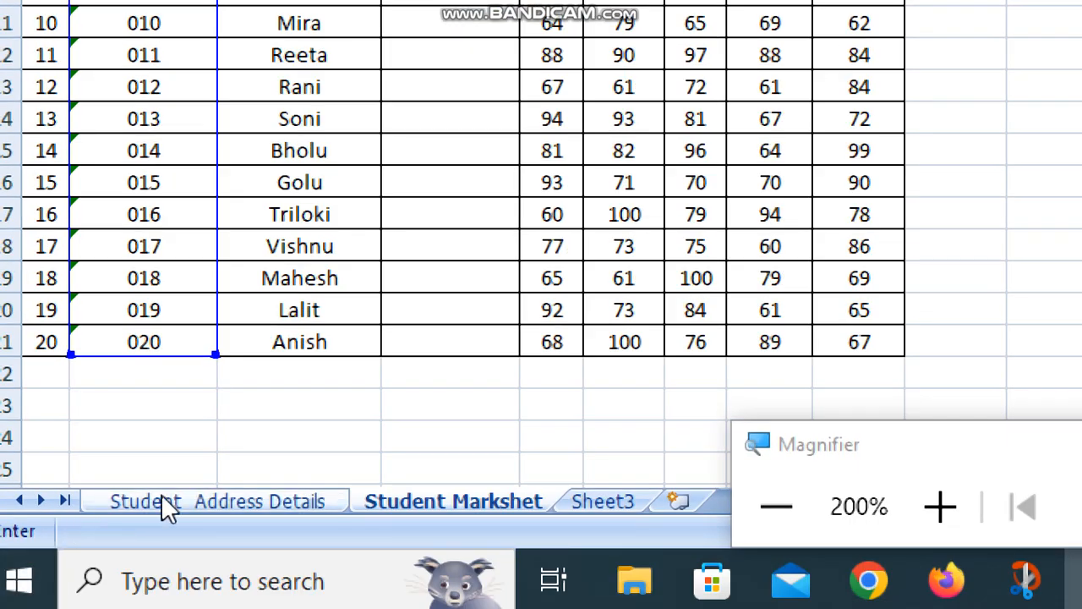
{"action": "left_click", "coordinate": [161, 501]}
{"action": "left_click_drag", "start_coordinate": [114, 258], "coordinate": [467, 527]}
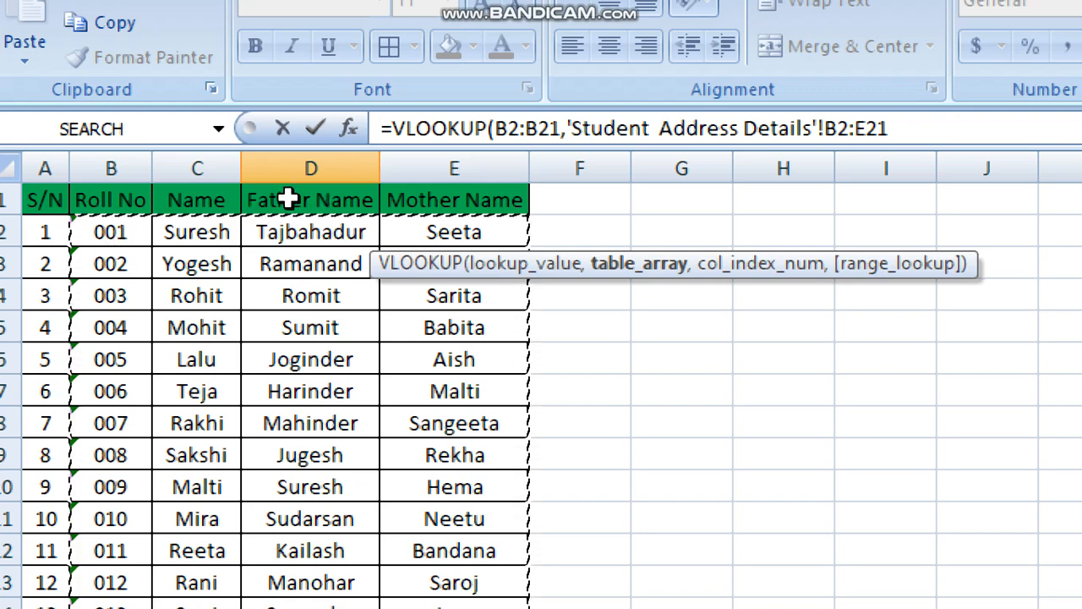
{"action": "left_click", "coordinate": [902, 128]}
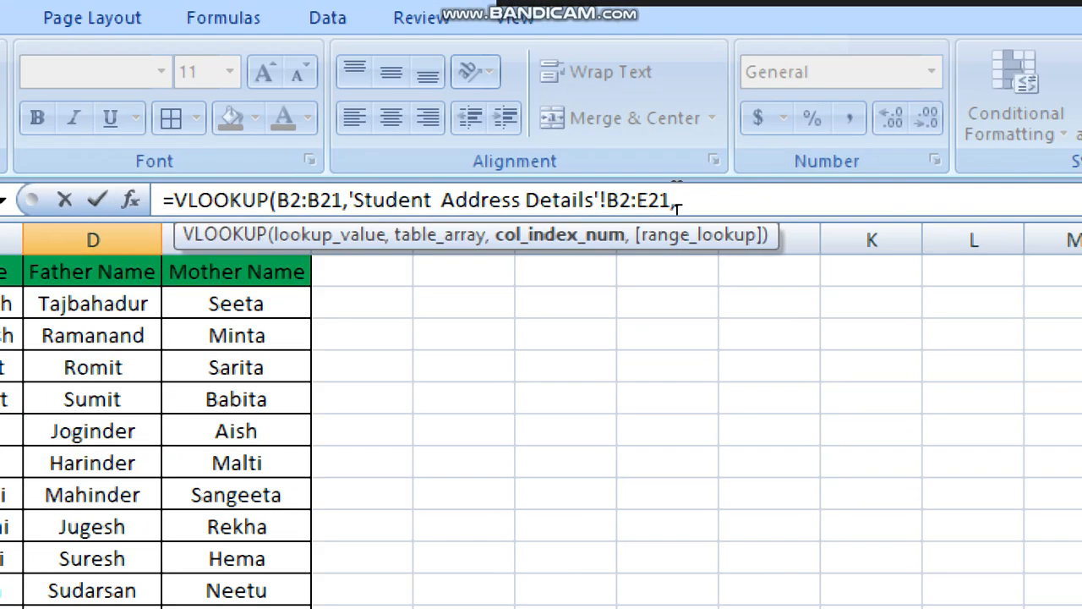
{"action": "type", "text": ",3"}
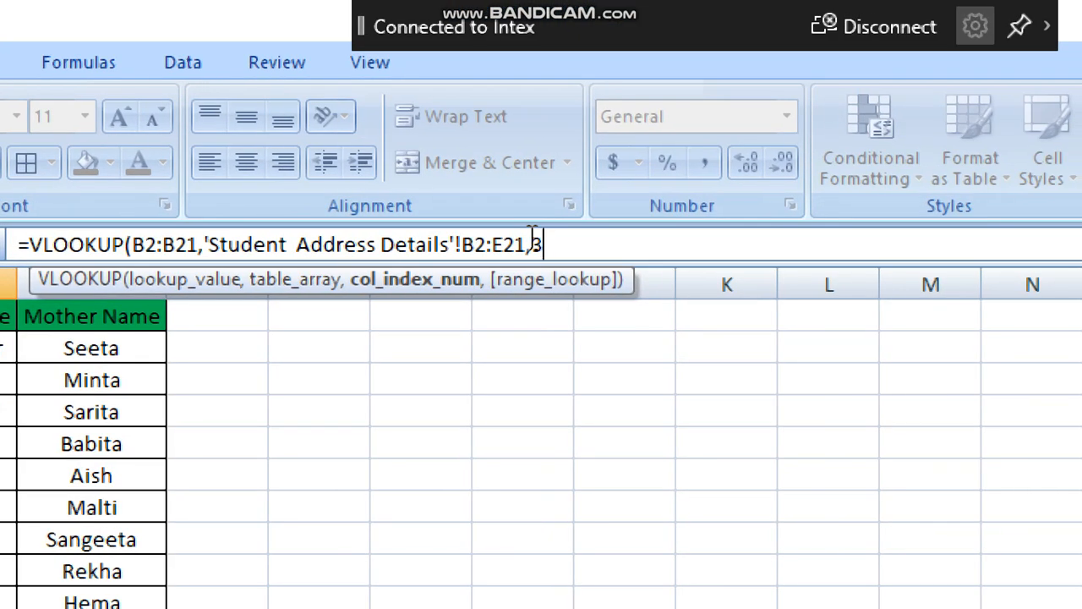
{"action": "type", "text": ",0"}
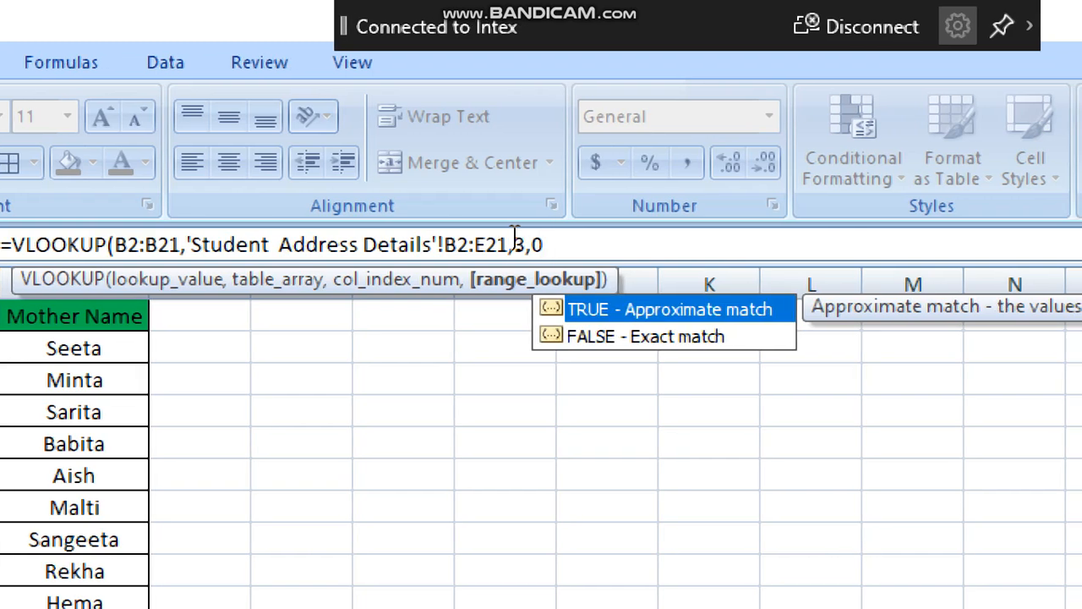
{"action": "key", "text": "Return"}
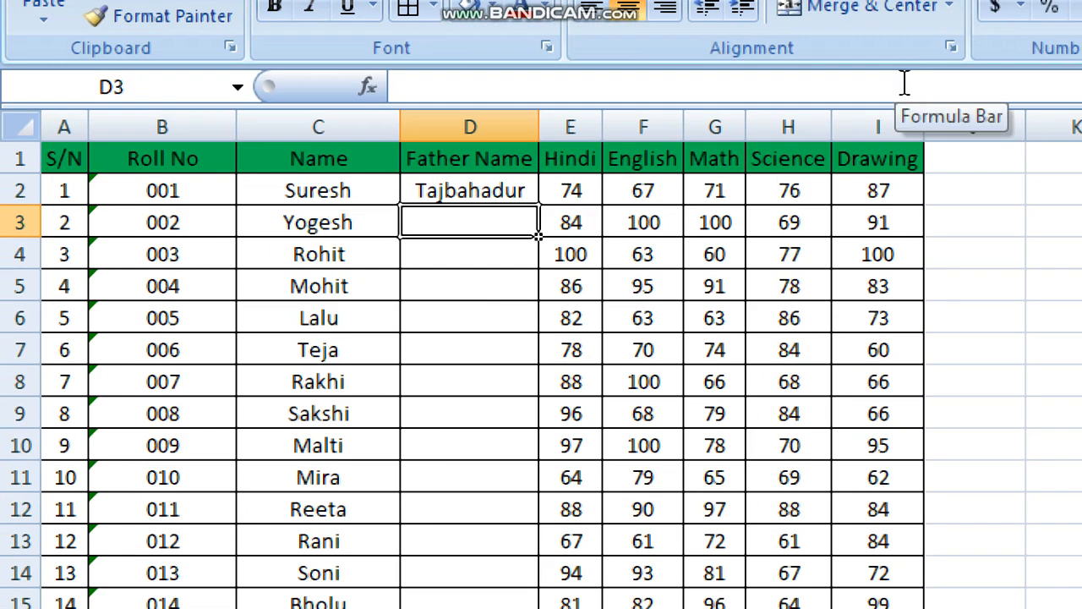
Fill the VLOOKUP formula in D2 down the Father Name column to D21
{"action": "left_click", "coordinate": [469, 184]}
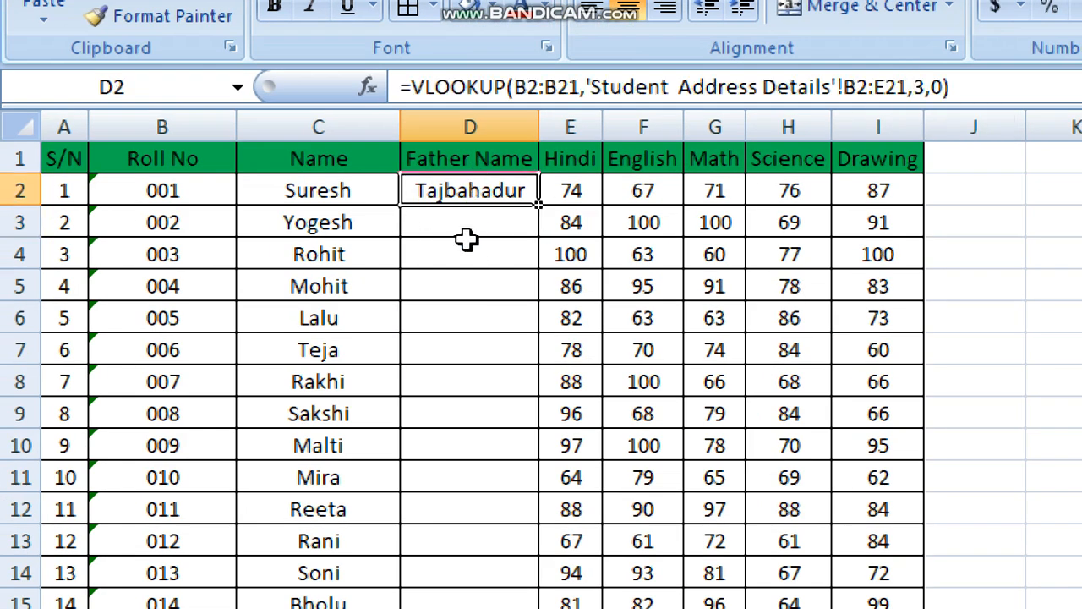
{"action": "left_click_drag", "start_coordinate": [536, 212], "coordinate": [514, 608]}
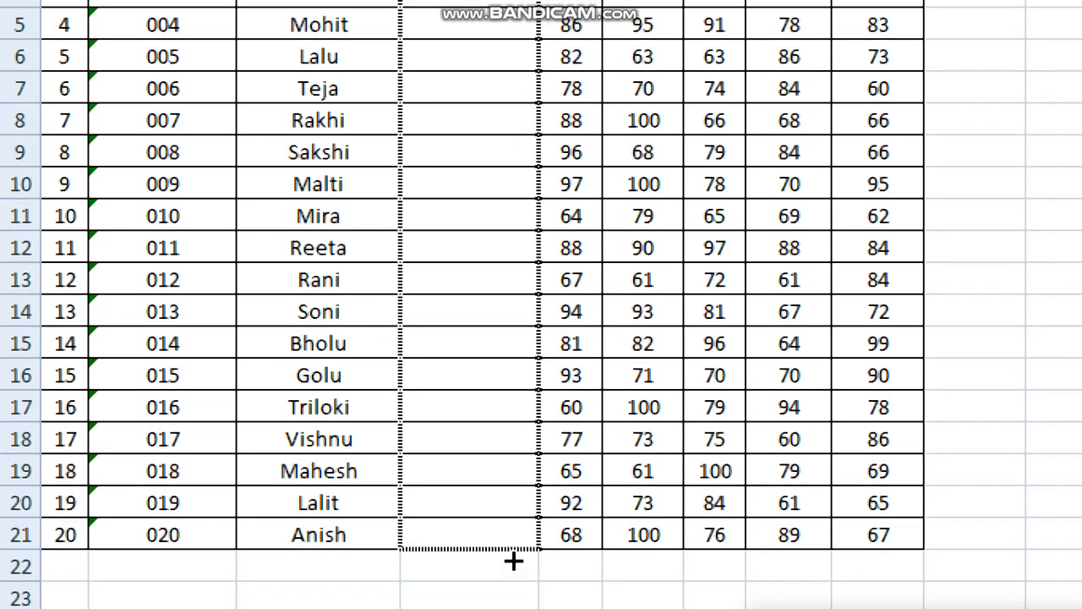
{"action": "left_click_drag", "start_coordinate": [514, 562], "coordinate": [516, 554]}
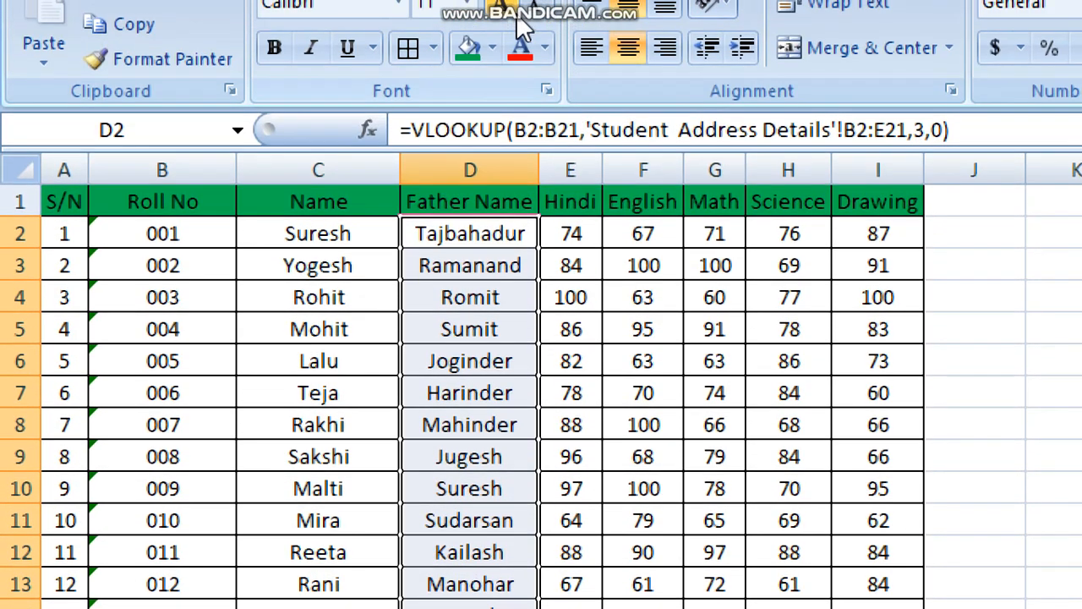
{"action": "left_click", "coordinate": [474, 397]}
{"action": "left_click", "coordinate": [465, 457]}
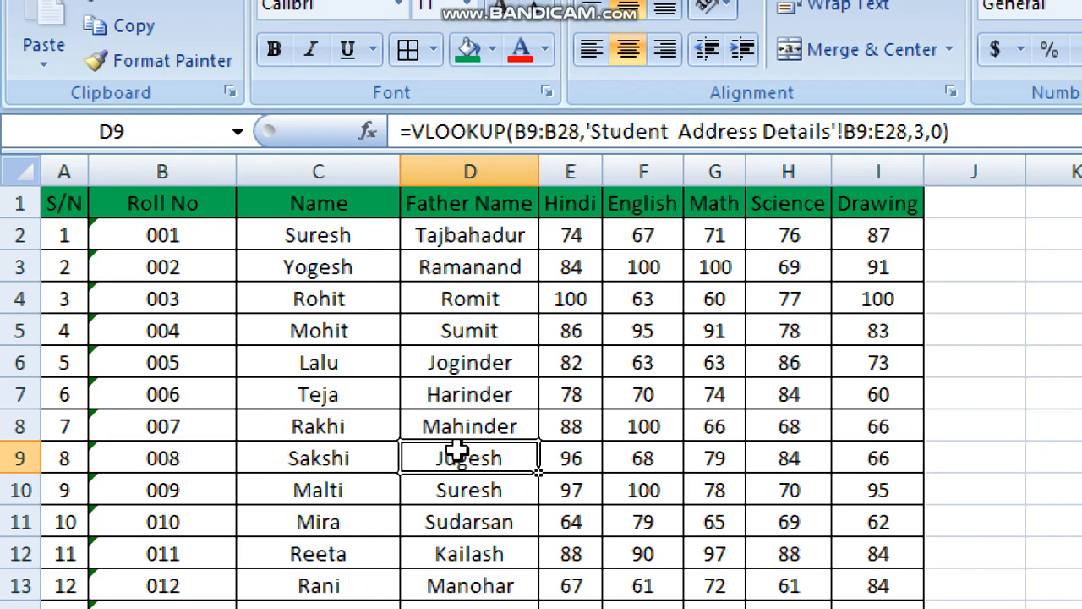
Replace the student name in C2 of the Student Address Details sheet with a different first name and return to the Student Markshet sheet
{"action": "left_click", "coordinate": [286, 240]}
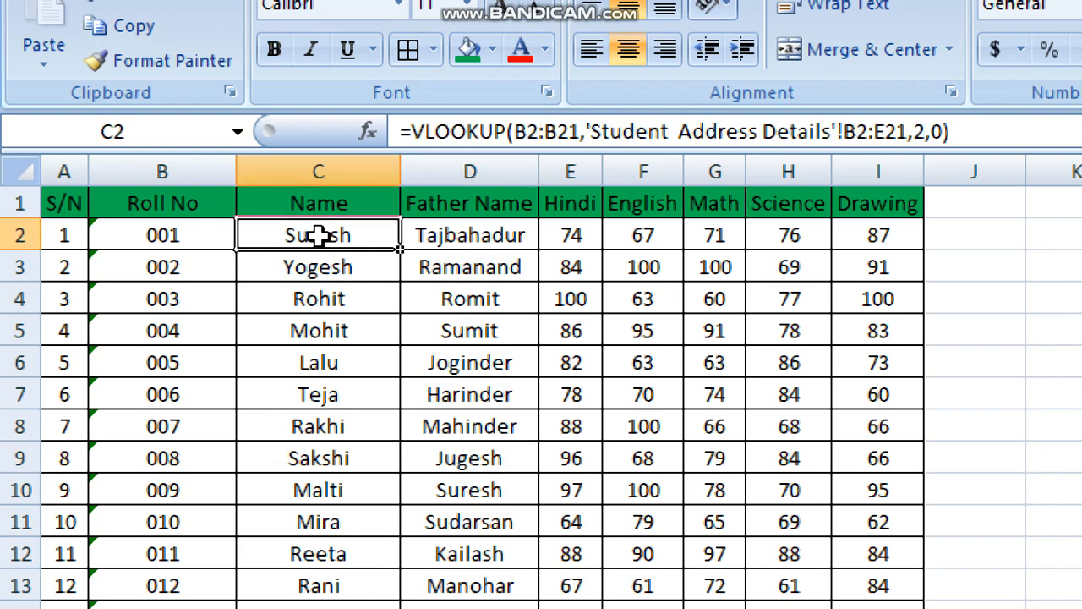
{"action": "double_click", "coordinate": [401, 250]}
{"action": "left_click", "coordinate": [197, 591]}
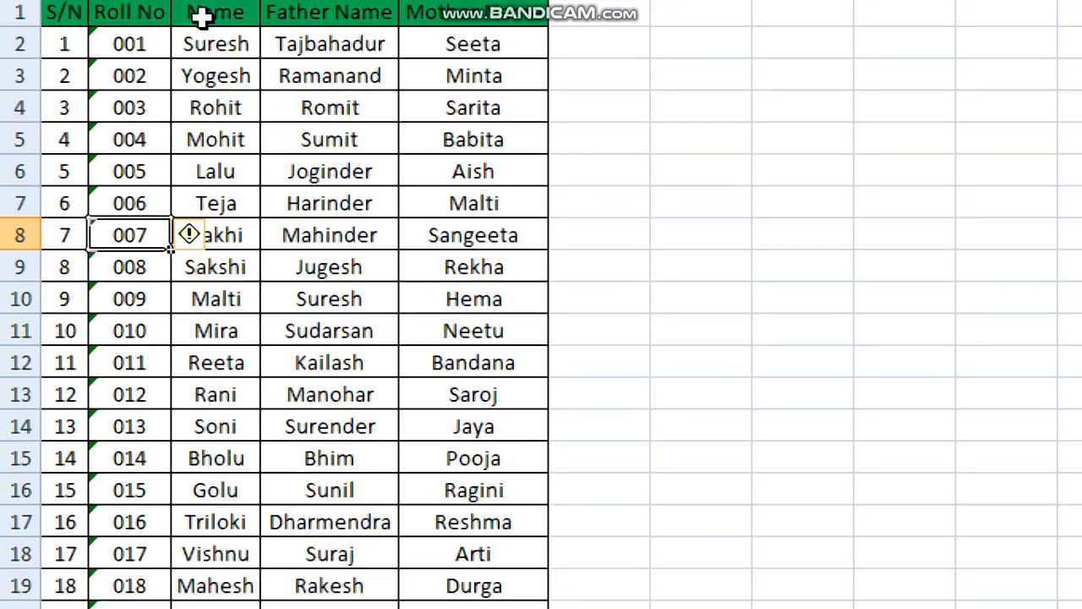
{"action": "left_click", "coordinate": [181, 245]}
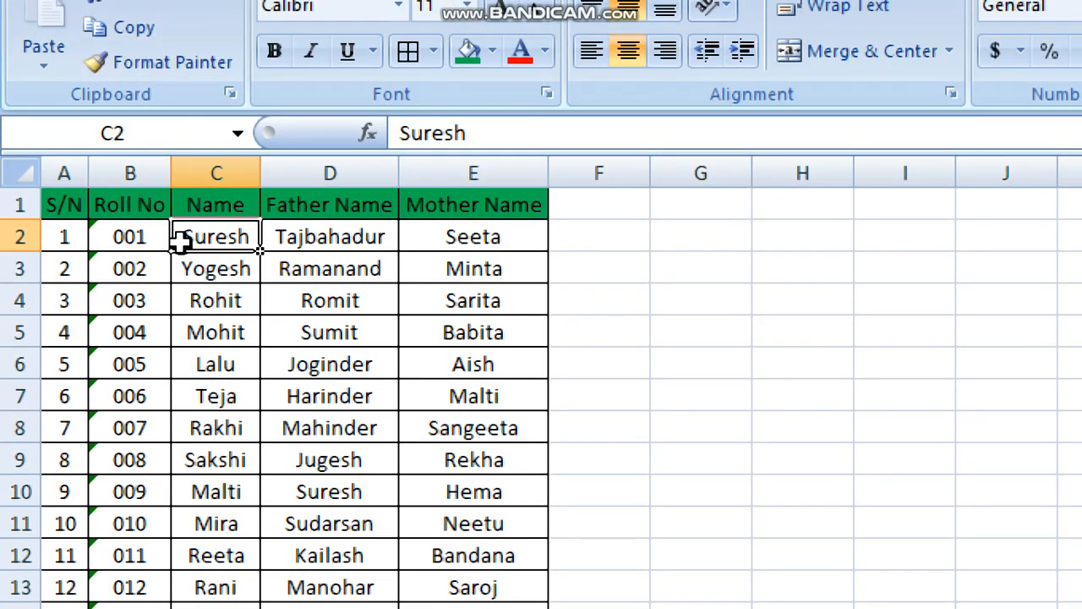
{"action": "type", "text": "Mah"}
{"action": "type", "text": "esh"}
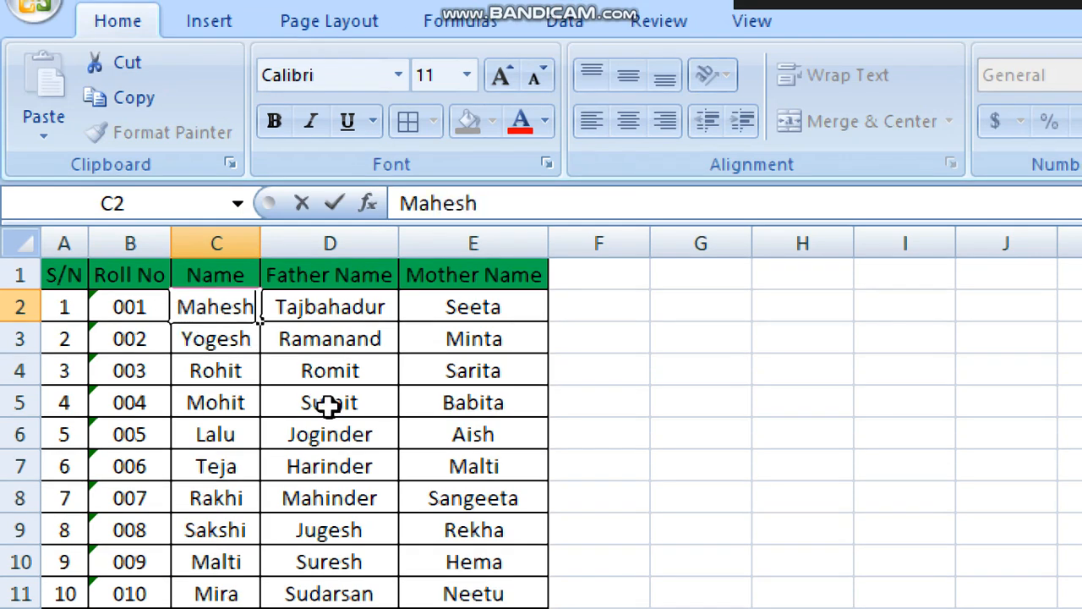
{"action": "left_click", "coordinate": [326, 404]}
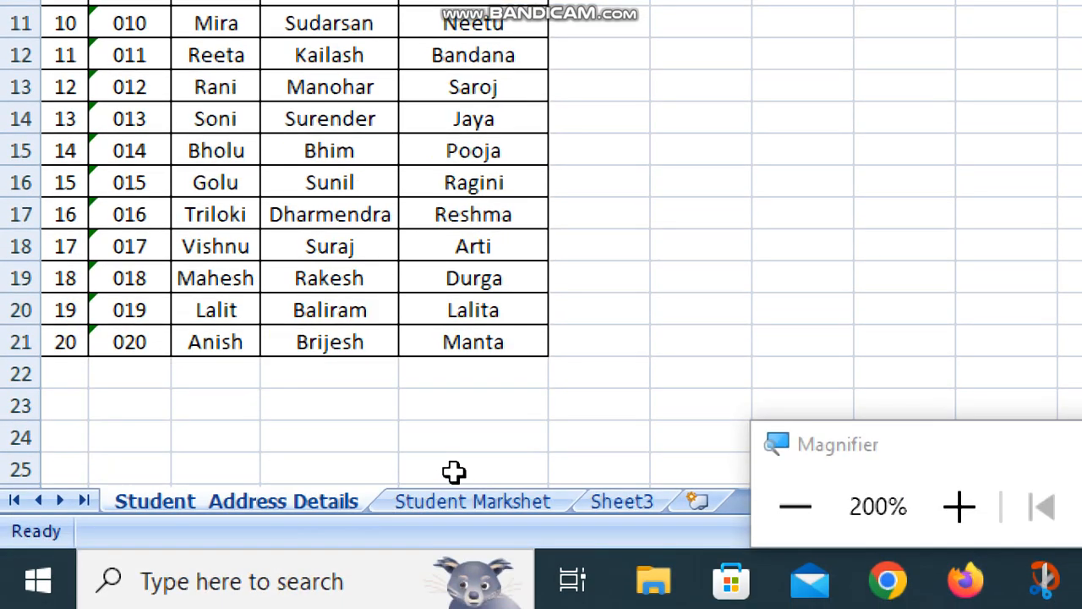
{"action": "left_click", "coordinate": [437, 503]}
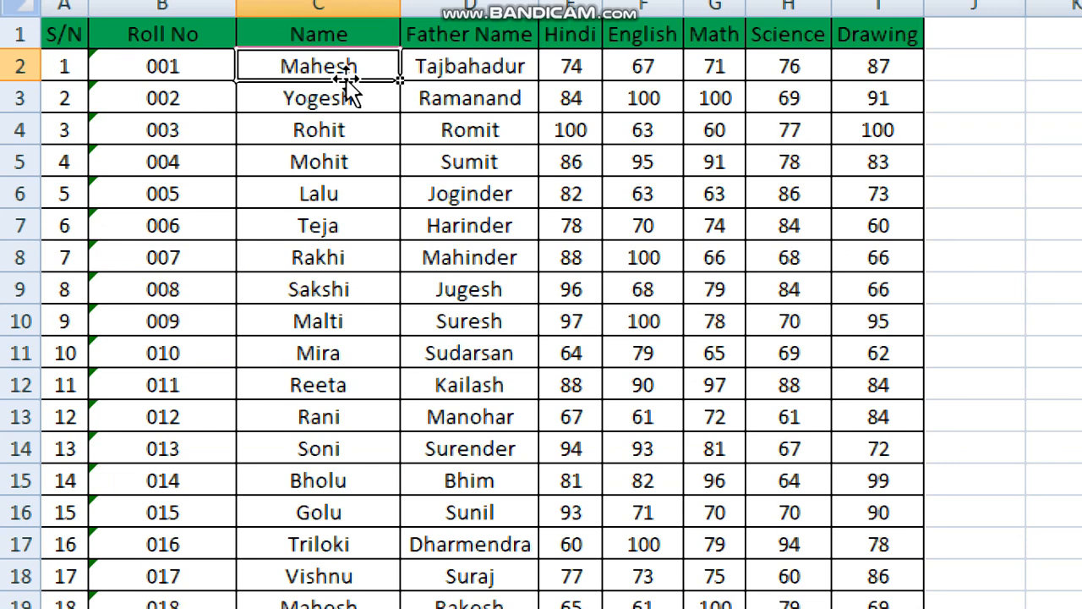
Set the roll number in B3 of the Student Markshet sheet to 003 as text
{"action": "left_click", "coordinate": [183, 96]}
{"action": "double_click", "coordinate": [186, 98]}
{"action": "key", "text": "BackSpace"}
{"action": "type", "text": "3"}
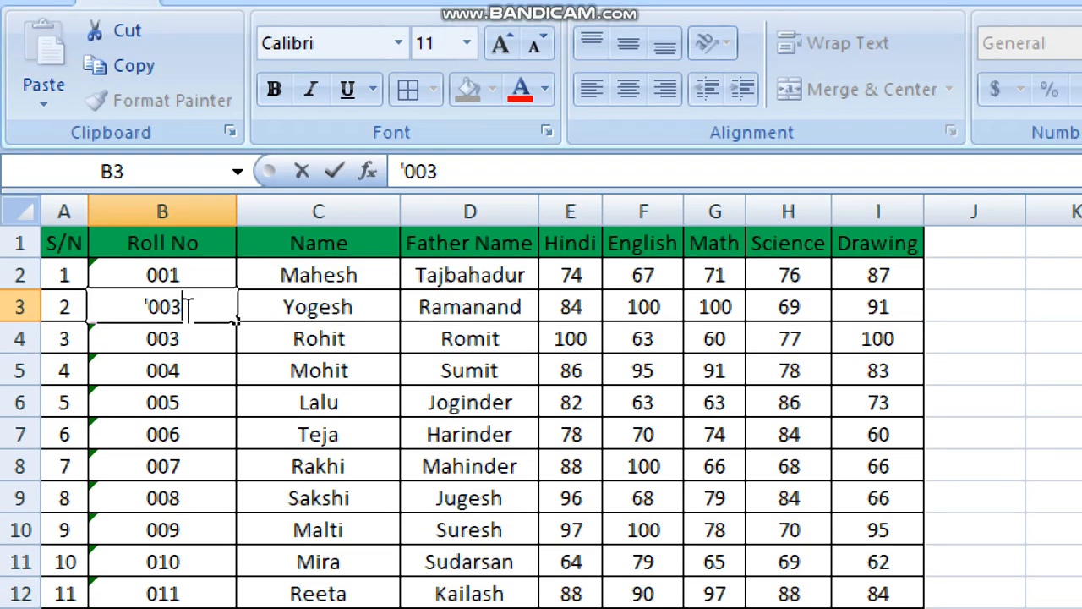
{"action": "left_click", "coordinate": [469, 385]}
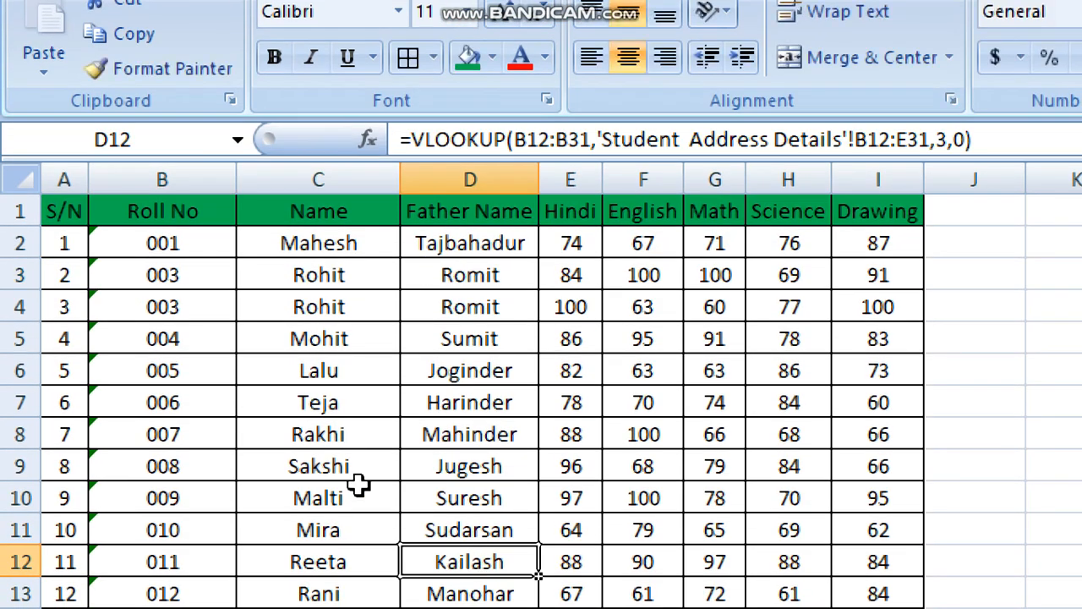
Examine the name and father name recorded for roll number 003 in the Student Address Details sheet
{"action": "left_click", "coordinate": [181, 279]}
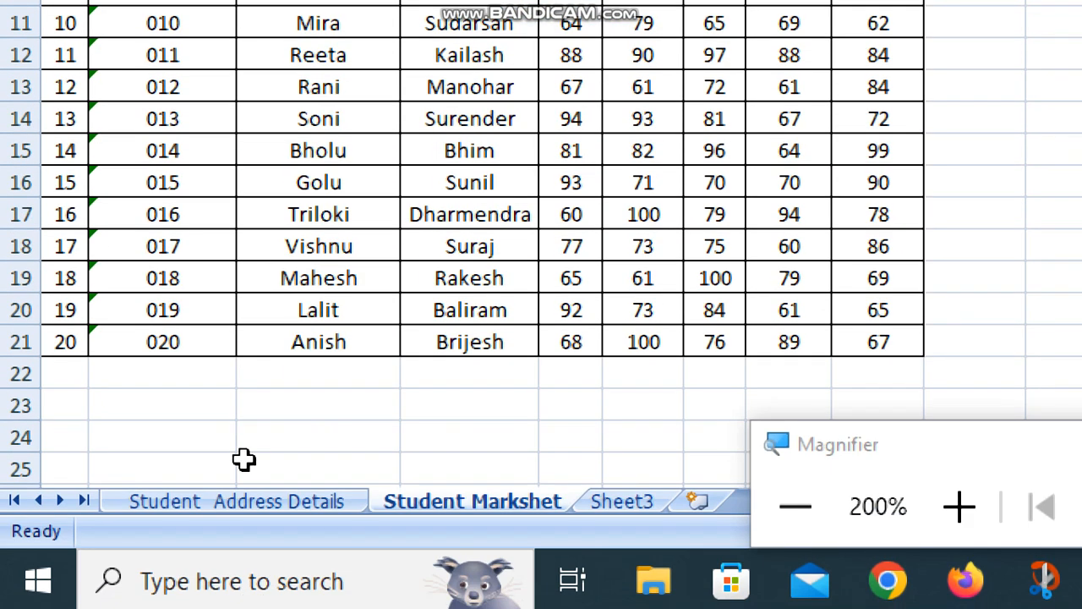
{"action": "left_click", "coordinate": [239, 504]}
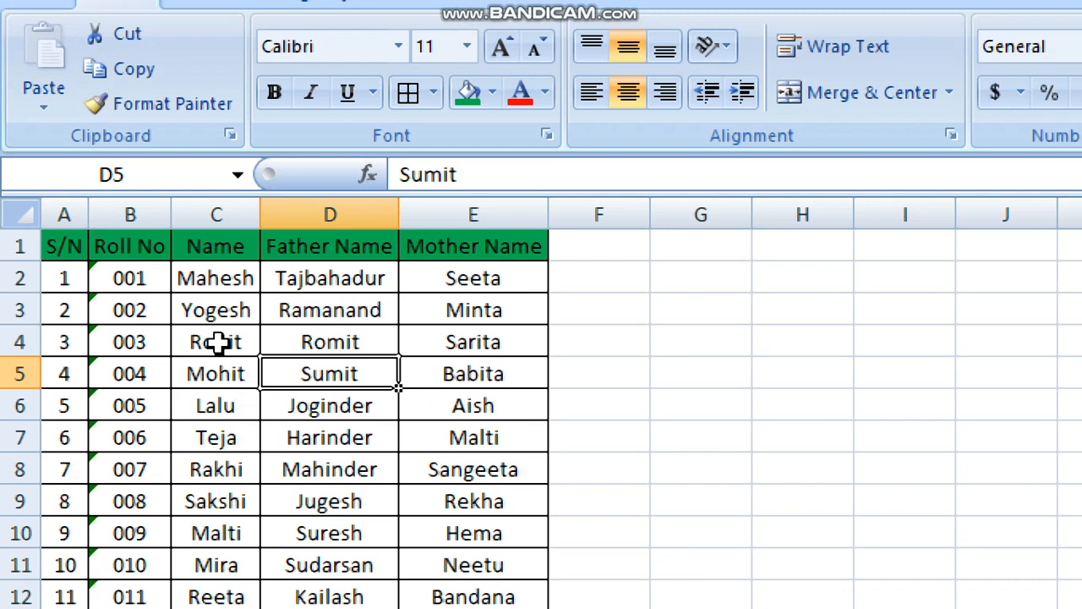
{"action": "left_click", "coordinate": [218, 345]}
{"action": "left_click", "coordinate": [325, 345]}
{"action": "left_click", "coordinate": [230, 338]}
{"action": "left_click", "coordinate": [304, 349]}
{"action": "left_click", "coordinate": [224, 348]}
{"action": "left_click", "coordinate": [325, 345]}
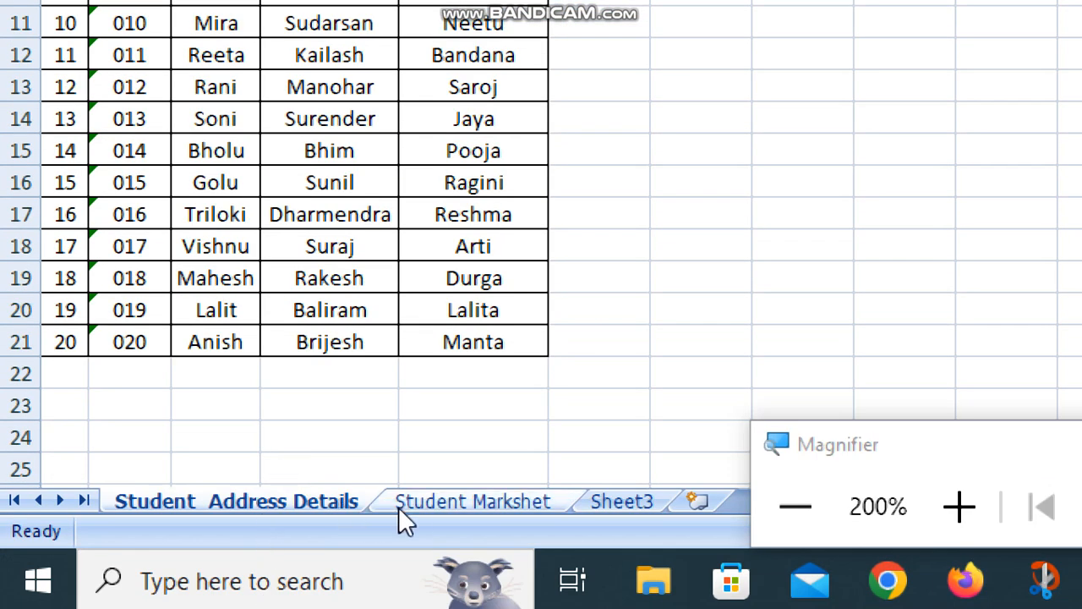
Check the looked-up name and father name in C3 and D3 of the Student Markshet sheet
{"action": "left_click", "coordinate": [404, 502]}
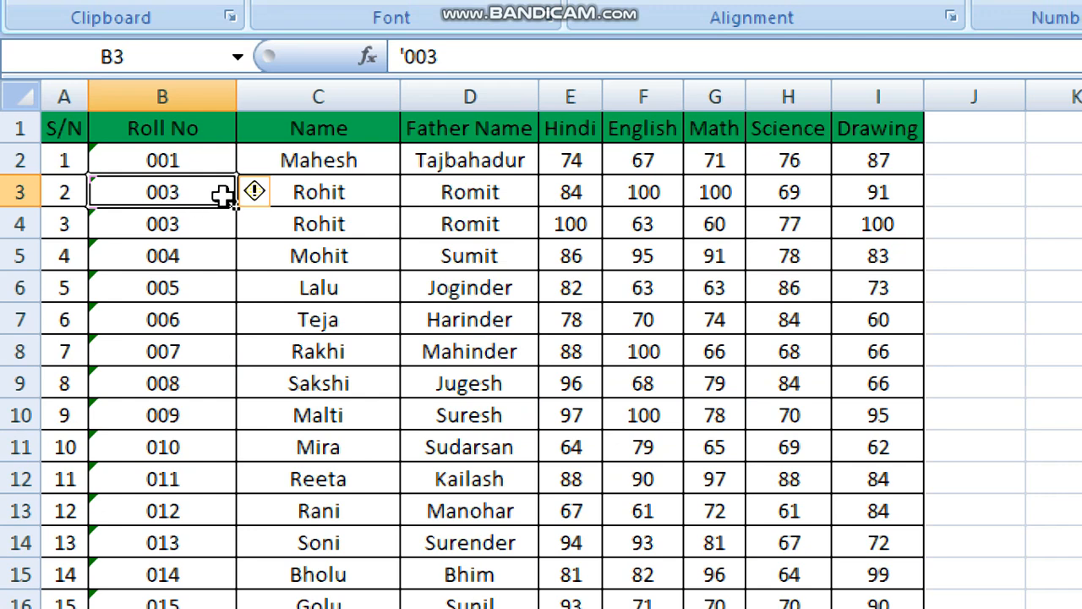
{"action": "left_click", "coordinate": [290, 194]}
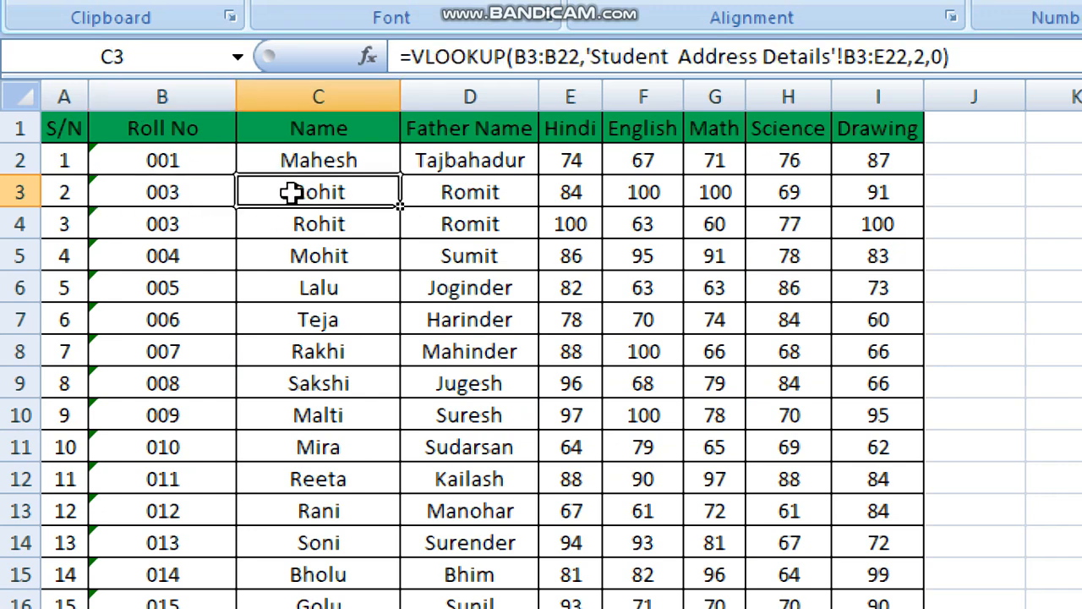
{"action": "left_click", "coordinate": [443, 194]}
{"action": "left_click", "coordinate": [367, 194]}
{"action": "left_click", "coordinate": [470, 196]}
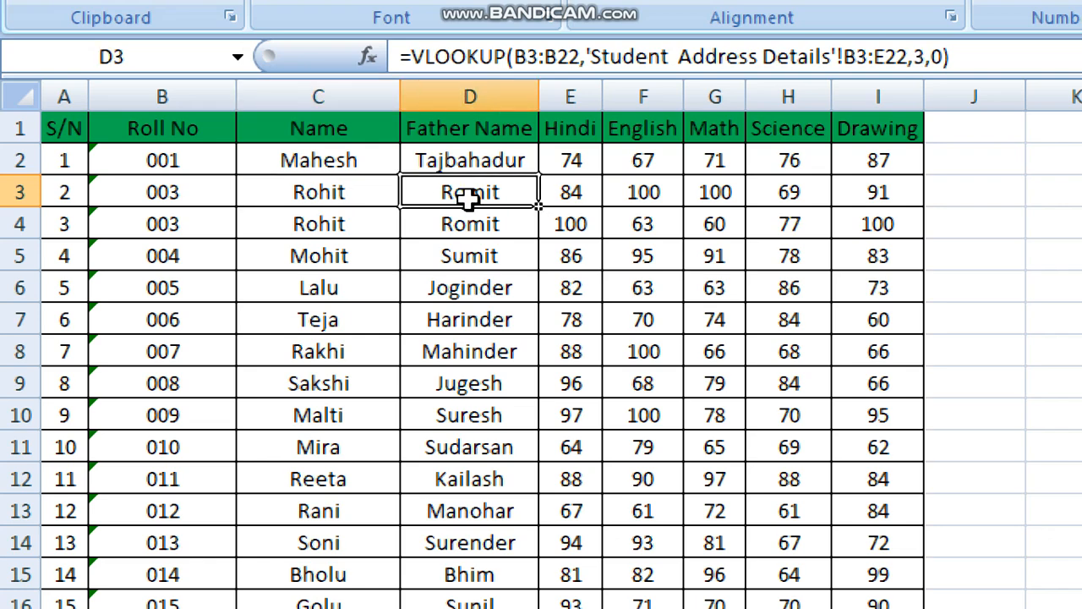
{"action": "left_click", "coordinate": [341, 201]}
{"action": "left_click", "coordinate": [478, 196]}
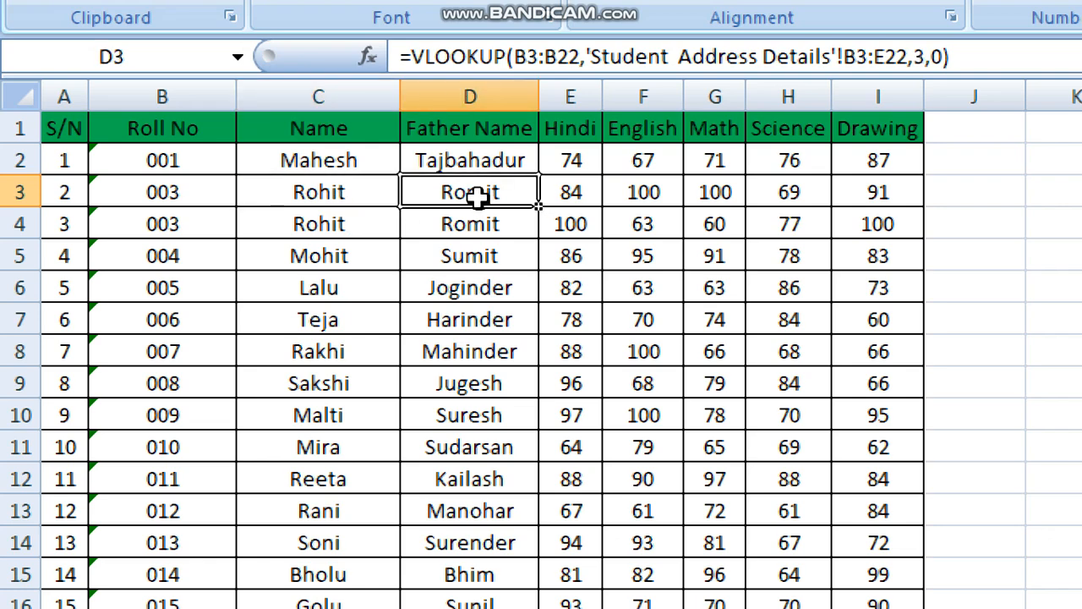
Set the roll number in B3 to 002 and check the looked-up name and father name in that row
{"action": "left_click", "coordinate": [218, 194]}
{"action": "double_click", "coordinate": [220, 193]}
{"action": "key", "text": "BackSpace"}
{"action": "type", "text": "2"}
{"action": "left_click", "coordinate": [497, 322]}
{"action": "left_click", "coordinate": [273, 307]}
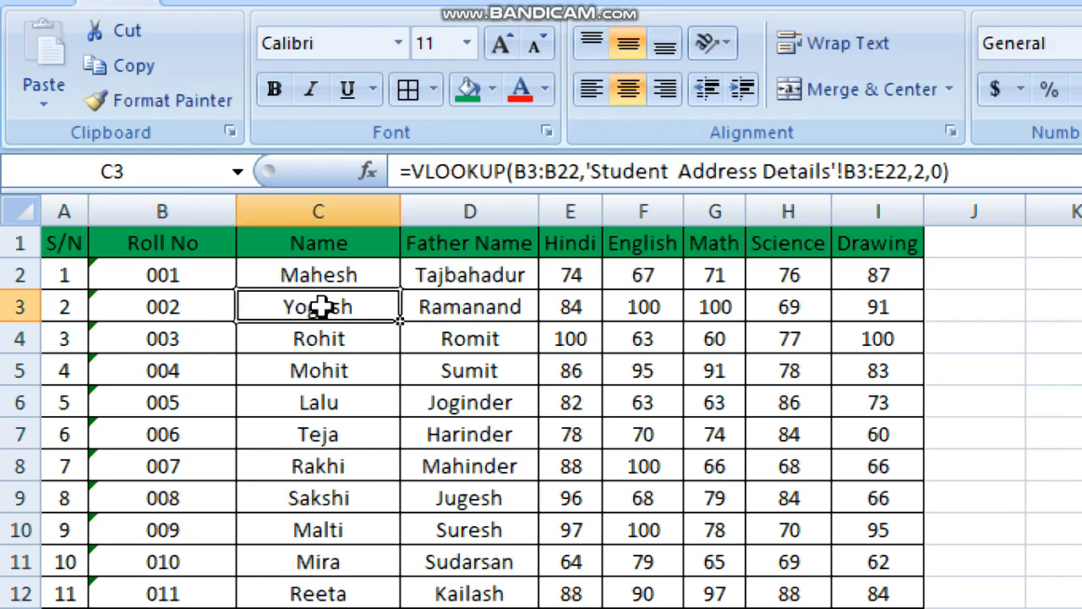
{"action": "left_click", "coordinate": [428, 306]}
{"action": "left_click", "coordinate": [350, 303]}
{"action": "left_click", "coordinate": [432, 298]}
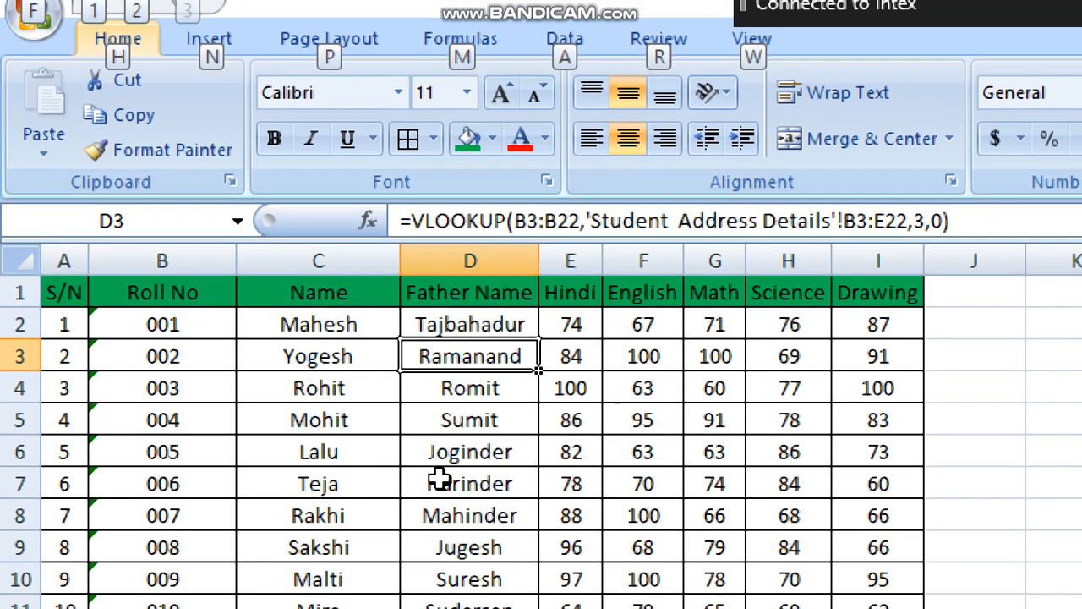
{"action": "left_click", "coordinate": [254, 434]}
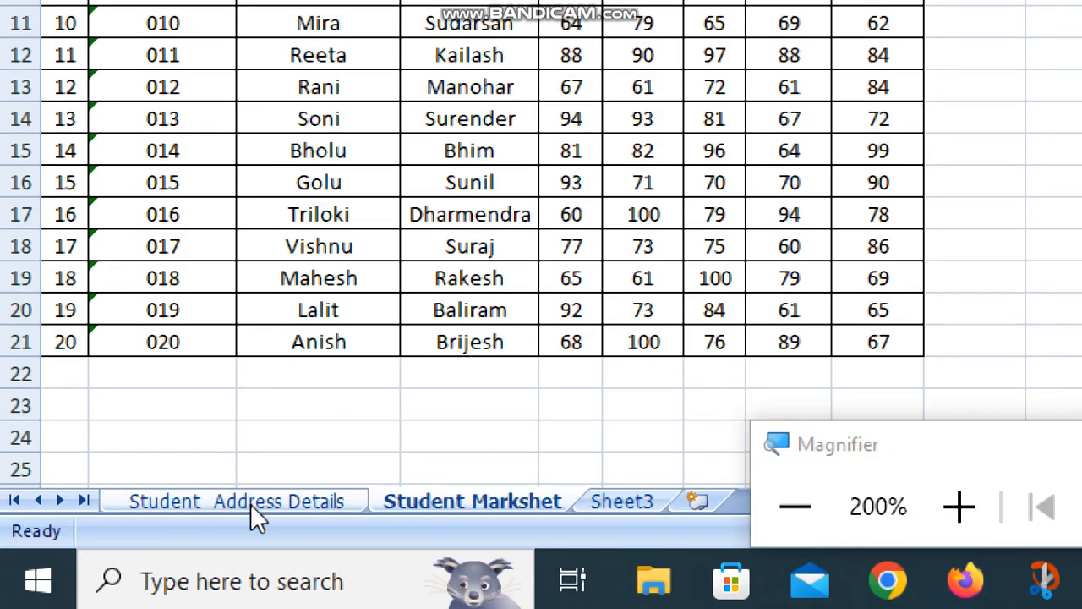
{"action": "left_click", "coordinate": [250, 503]}
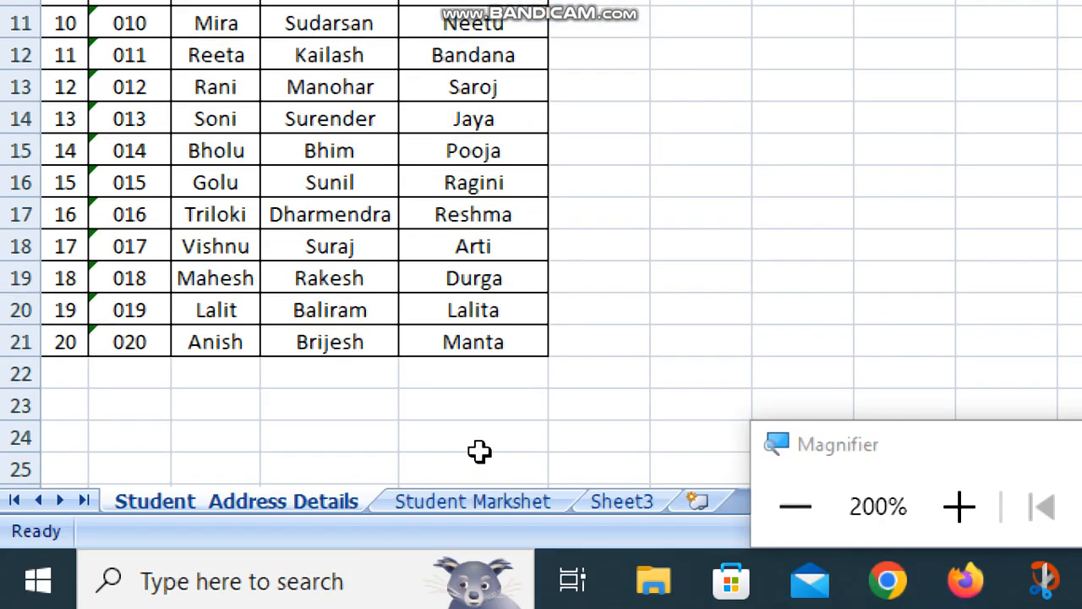
{"action": "left_click", "coordinate": [484, 508]}
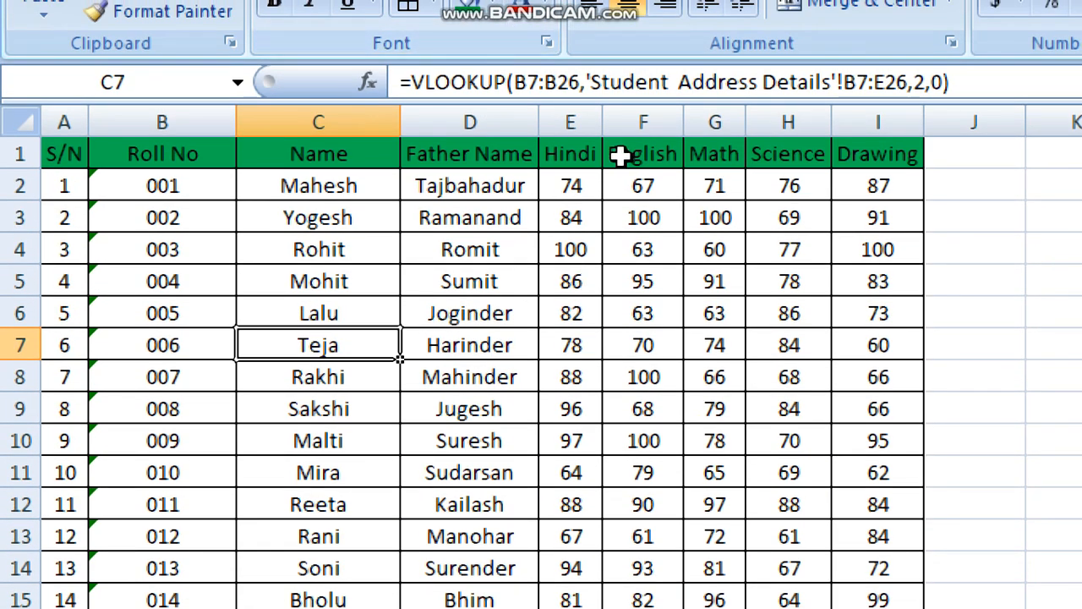
Insert a new column E before the Hindi column in the Student Markshet sheet
{"action": "left_click", "coordinate": [571, 118]}
{"action": "right_click", "coordinate": [572, 118]}
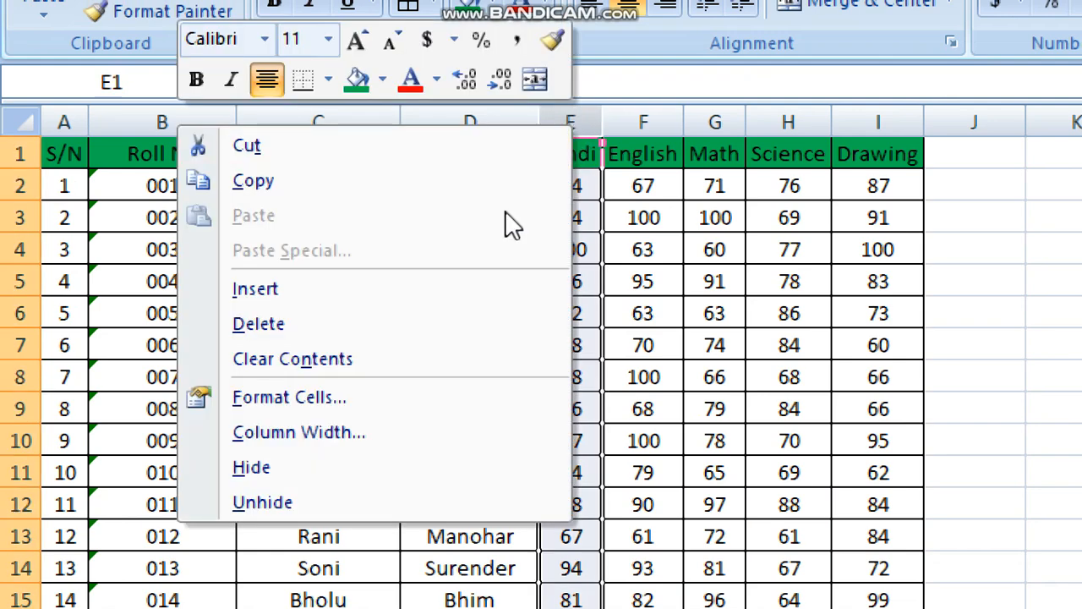
{"action": "left_click", "coordinate": [291, 295]}
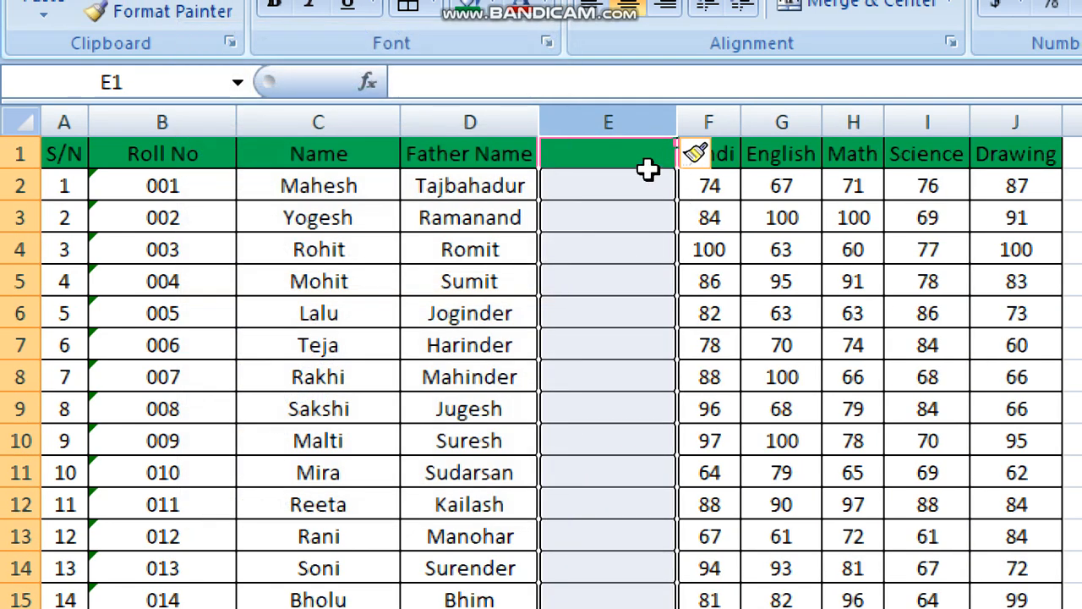
Enter the heading Mother Name in E1 and autofit the width of column E
{"action": "left_click", "coordinate": [622, 160]}
{"action": "type", "text": "Mother"}
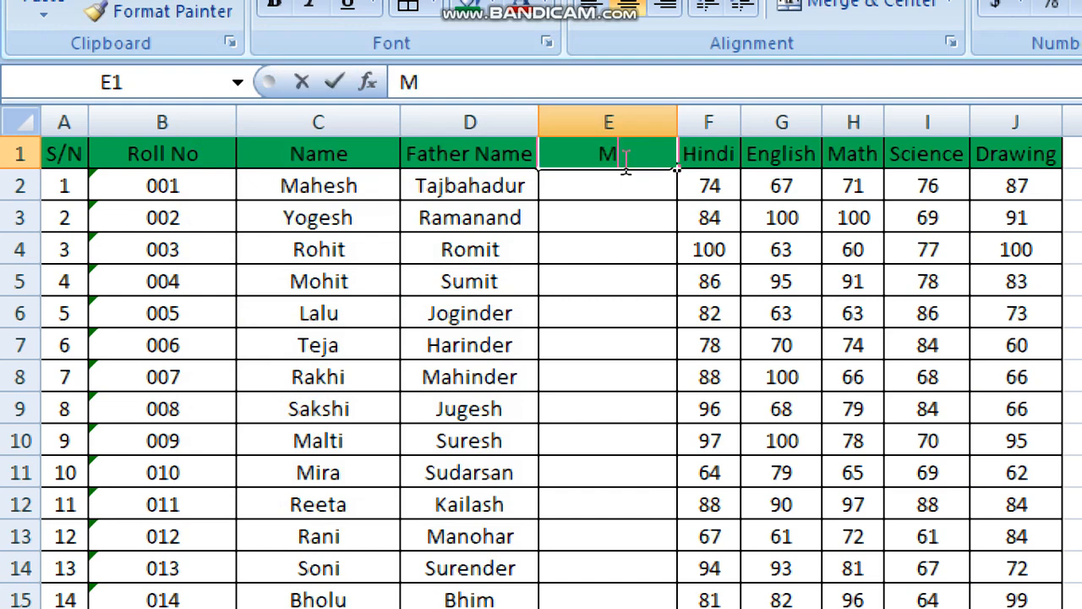
{"action": "type", "text": " Name"}
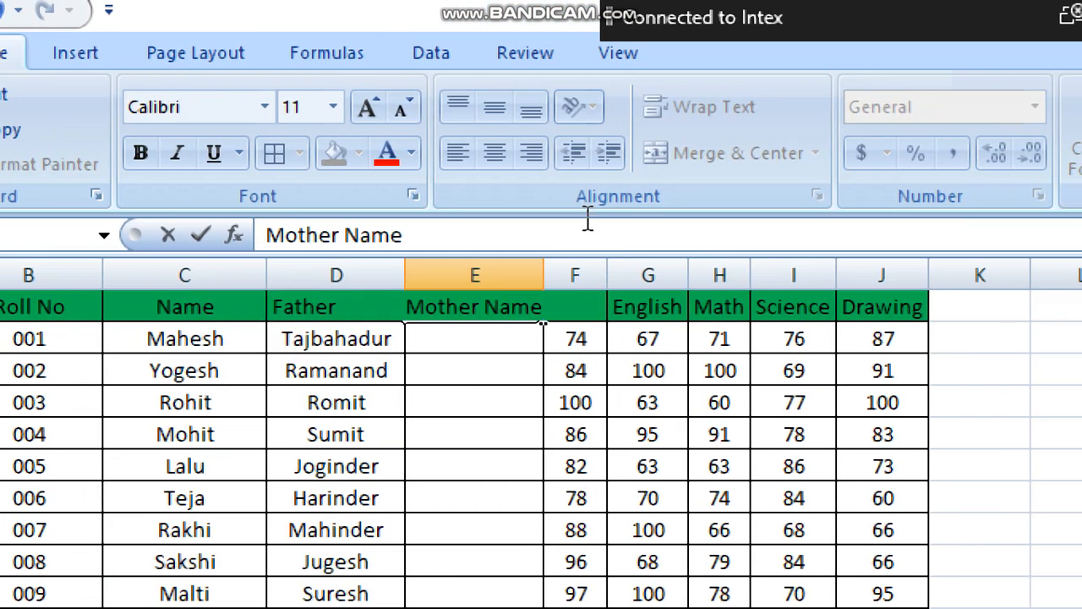
{"action": "left_click", "coordinate": [550, 274]}
{"action": "double_click", "coordinate": [546, 275]}
Try to look up the mother name in E2 with =VLOOKUP(B2:B21,'Student Address Details'!A2:E21,5,0)
{"action": "left_click", "coordinate": [479, 343]}
{"action": "type", "text": "=v"}
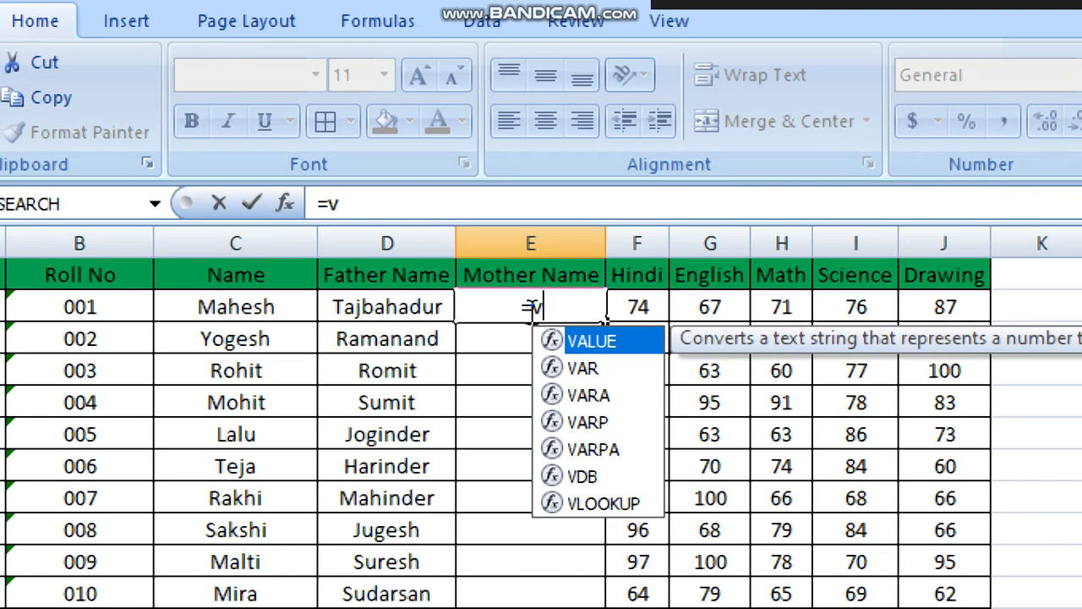
{"action": "type", "text": "l"}
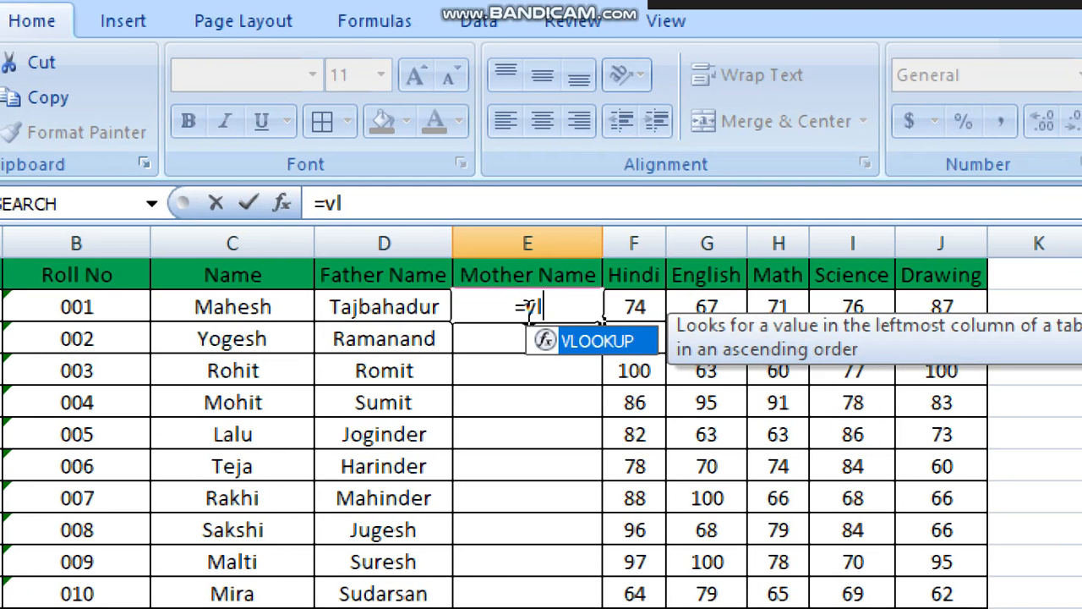
{"action": "key", "text": "Tab"}
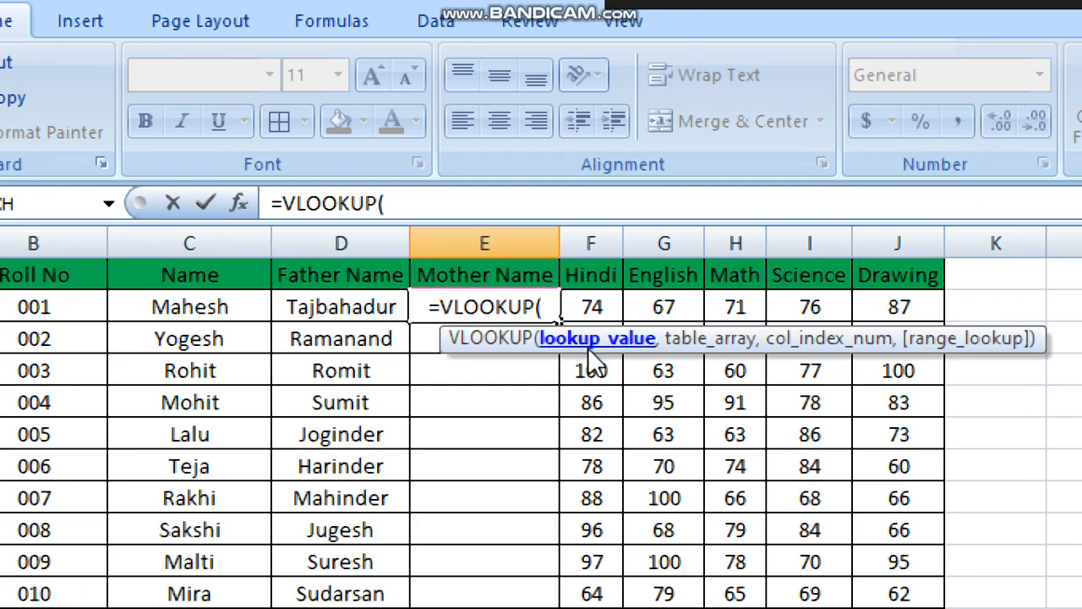
{"action": "left_click_drag", "start_coordinate": [33, 309], "coordinate": [32, 332]}
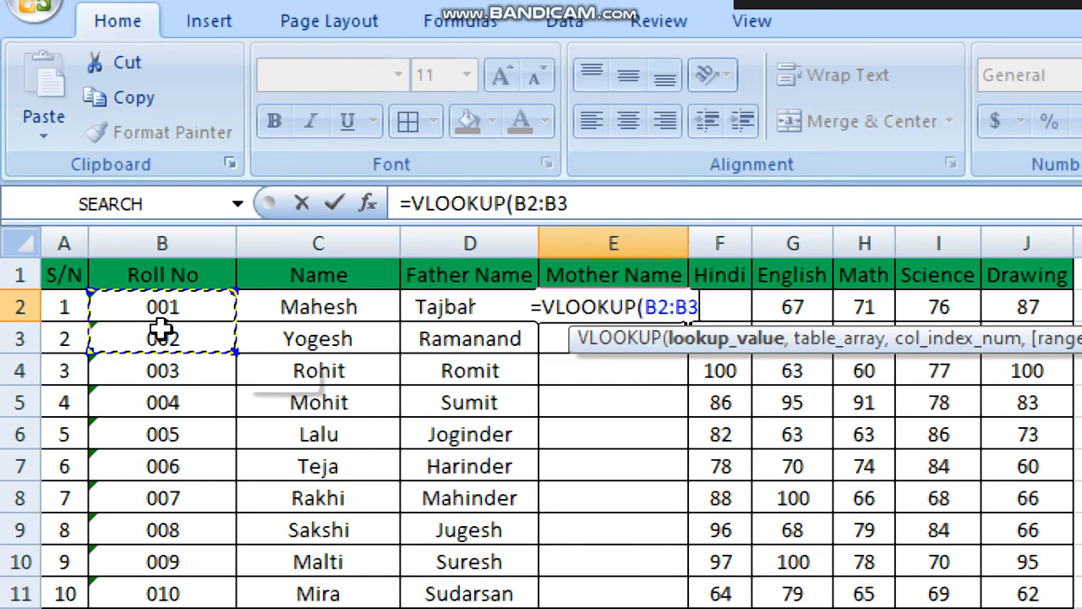
{"action": "left_click_drag", "start_coordinate": [161, 333], "coordinate": [159, 577]}
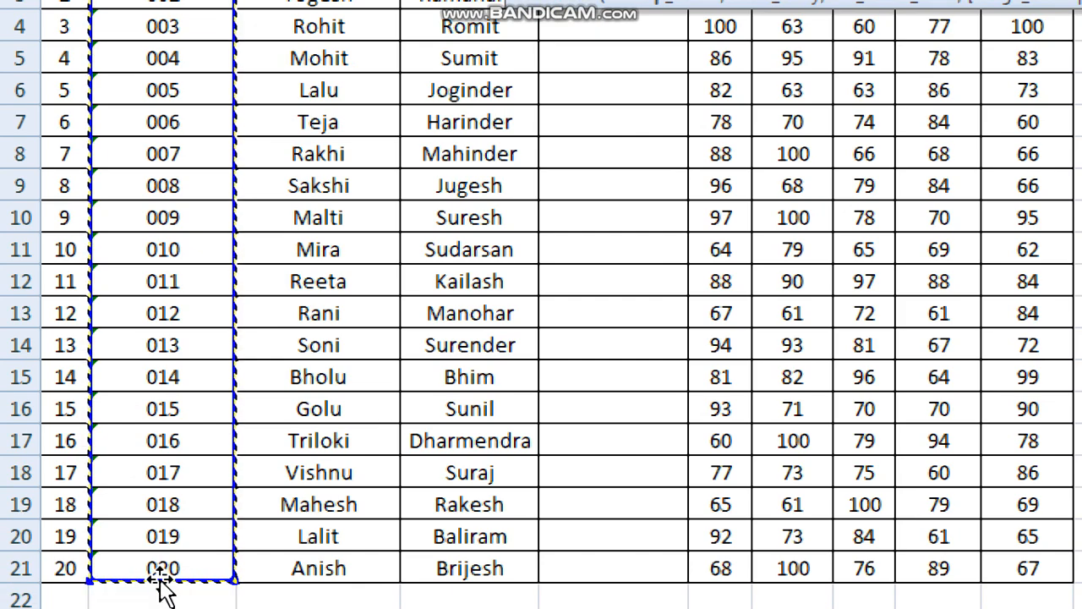
{"action": "type", "text": ","}
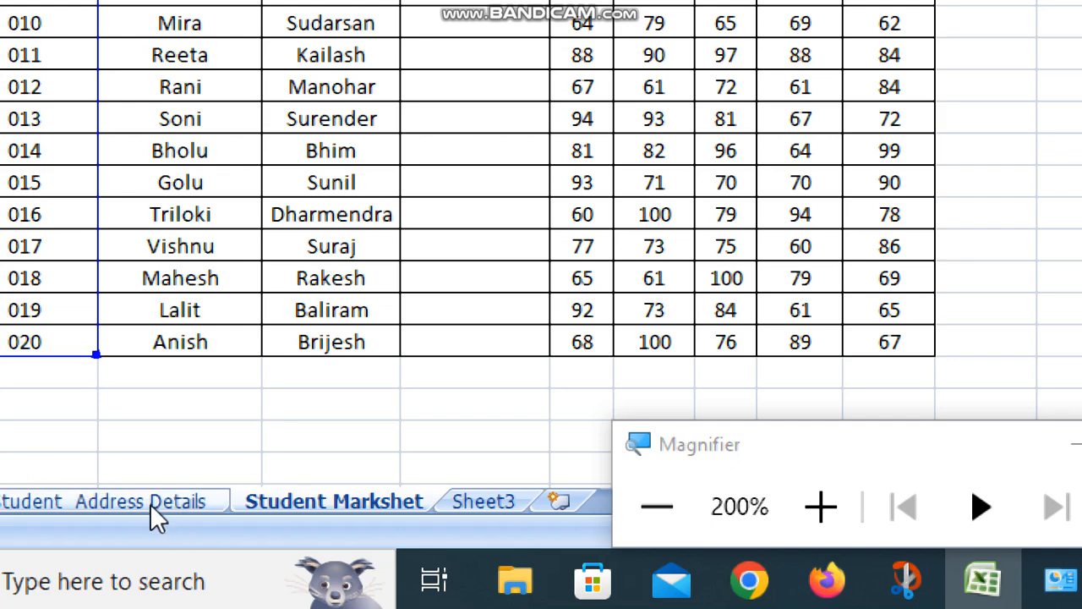
{"action": "left_click", "coordinate": [150, 503]}
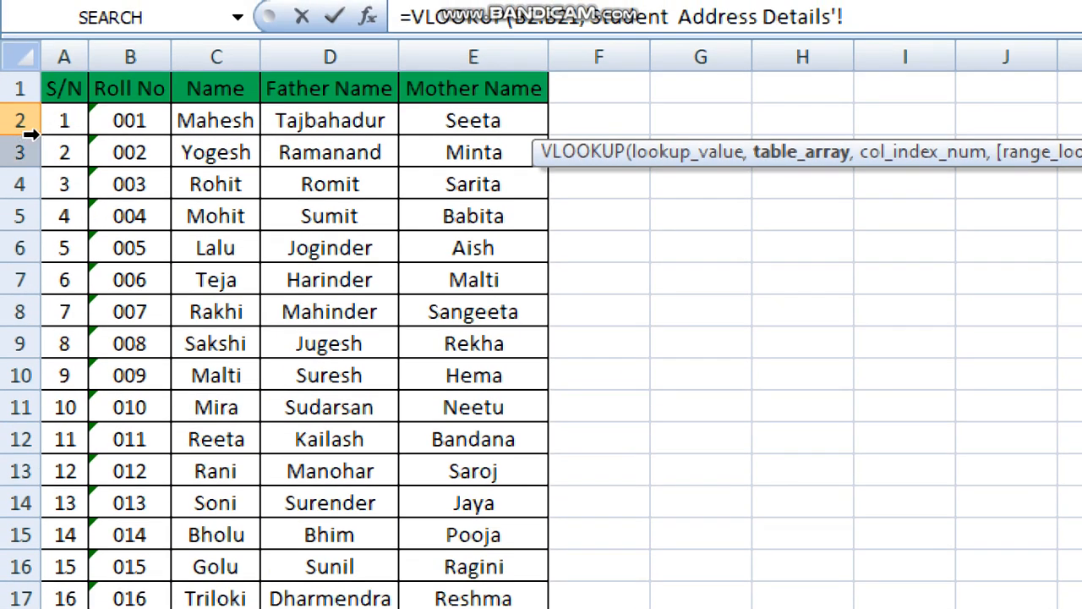
{"action": "left_click_drag", "start_coordinate": [56, 121], "coordinate": [465, 515]}
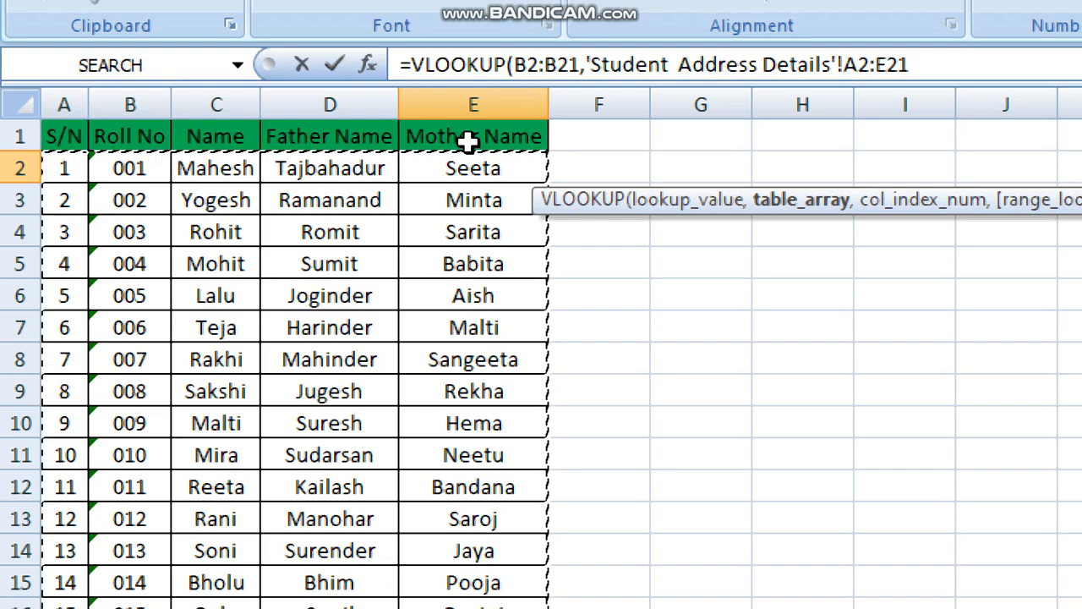
{"action": "type", "text": ",5"}
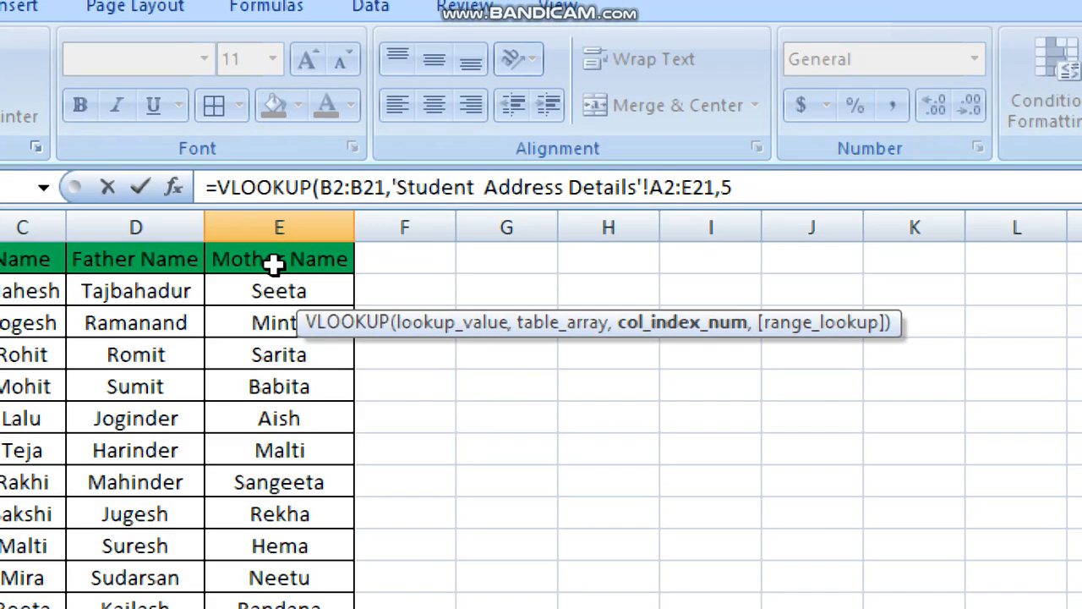
{"action": "type", "text": ",0"}
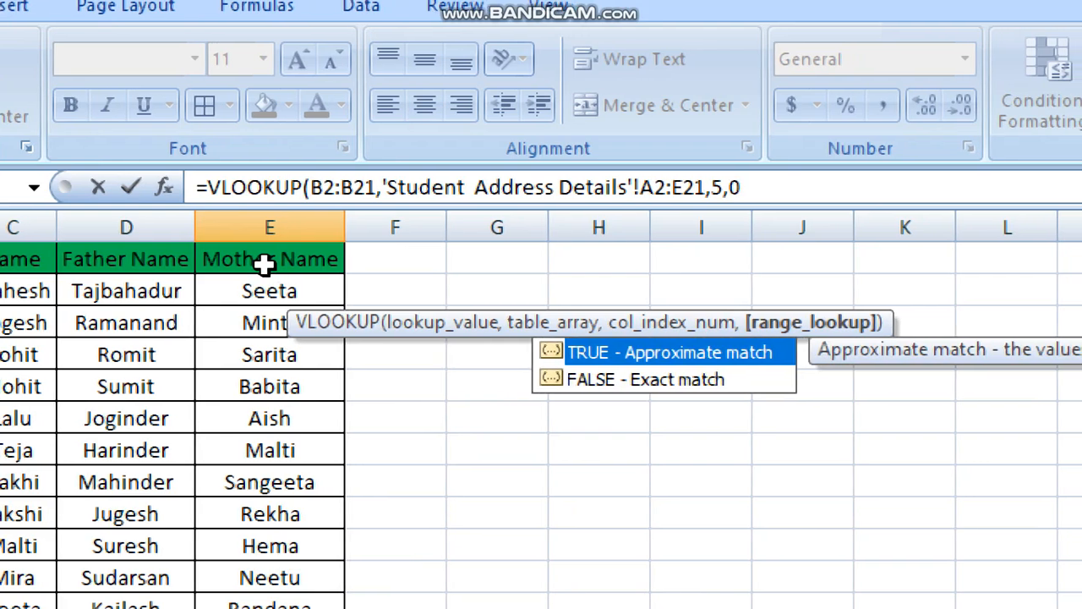
{"action": "key", "text": "Return"}
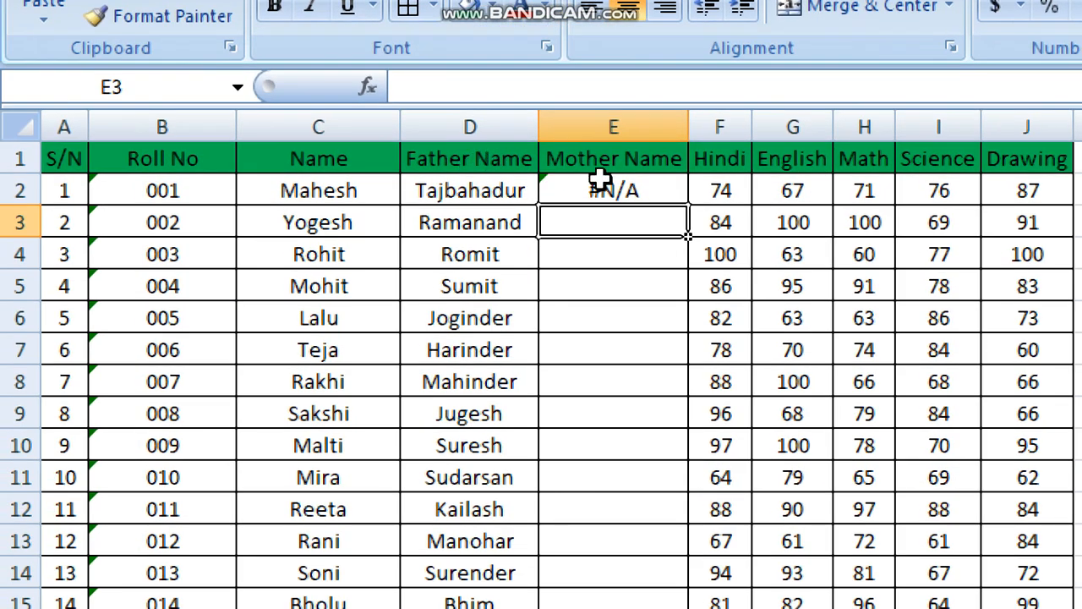
Examine the E2 formula against the S/N and Roll No columns to find where the table range should start
{"action": "left_click", "coordinate": [444, 282]}
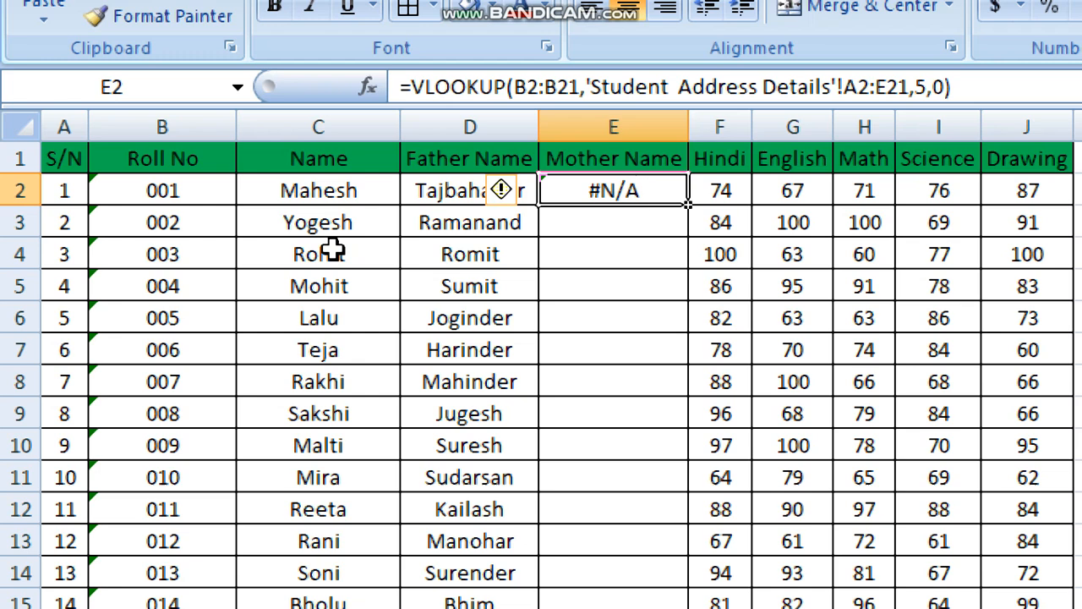
{"action": "left_click_drag", "start_coordinate": [53, 196], "coordinate": [66, 510]}
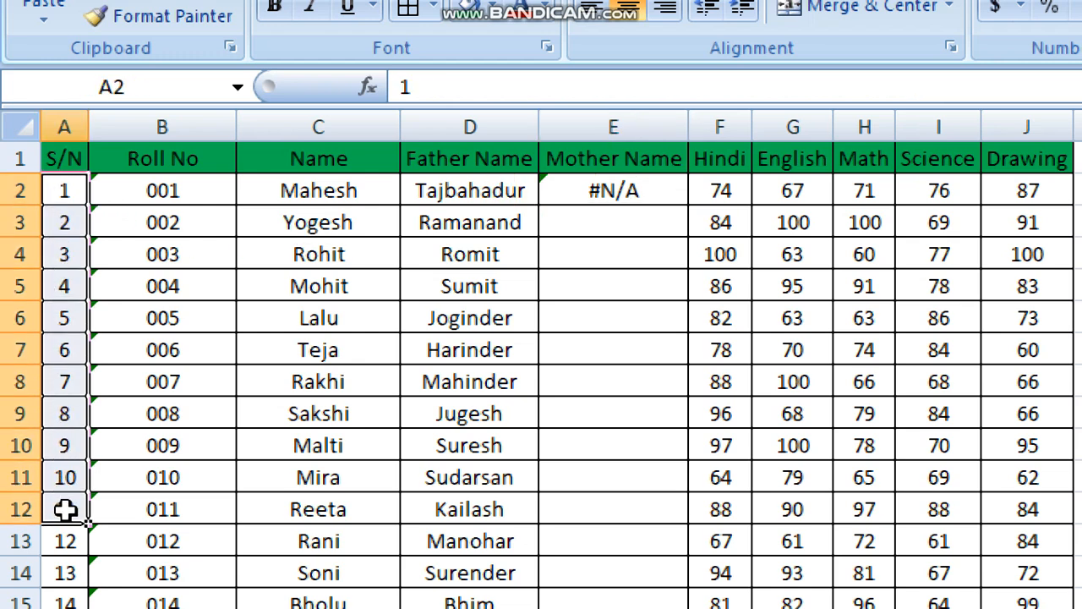
{"action": "left_click", "coordinate": [130, 376]}
{"action": "left_click_drag", "start_coordinate": [60, 190], "coordinate": [57, 608]}
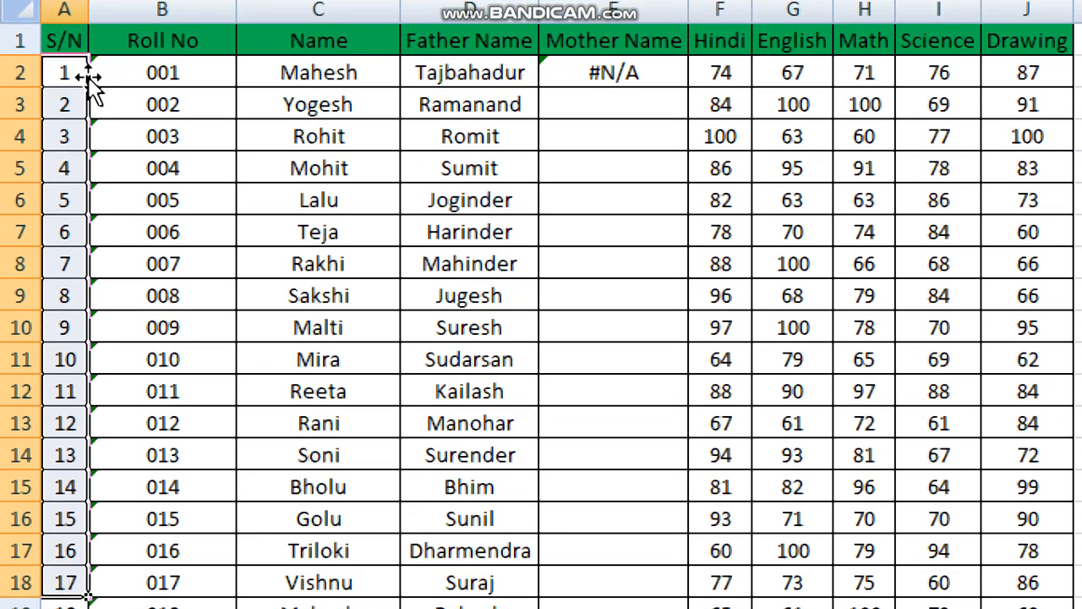
{"action": "left_click", "coordinate": [116, 84]}
{"action": "left_click_drag", "start_coordinate": [68, 77], "coordinate": [74, 608]}
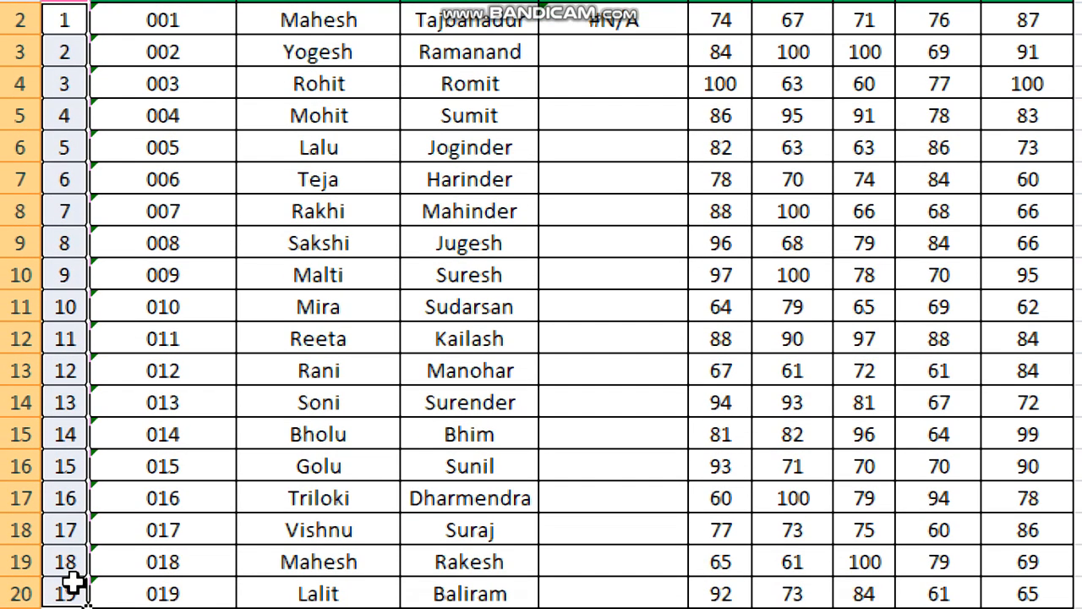
{"action": "left_click_drag", "start_coordinate": [75, 581], "coordinate": [223, 89]}
{"action": "left_click", "coordinate": [222, 88]}
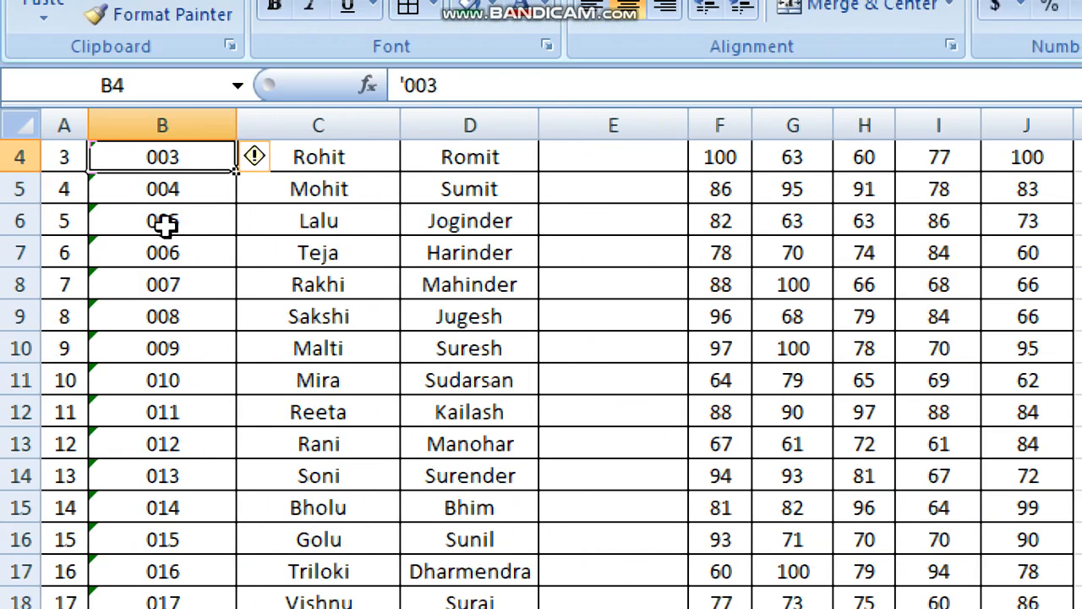
{"action": "scroll", "coordinate": [435, 252], "scroll_direction": "up", "scroll_amount": 1}
Try changing the table range in the E2 formula to B2:E21 while keeping column index 5
{"action": "left_click", "coordinate": [652, 189]}
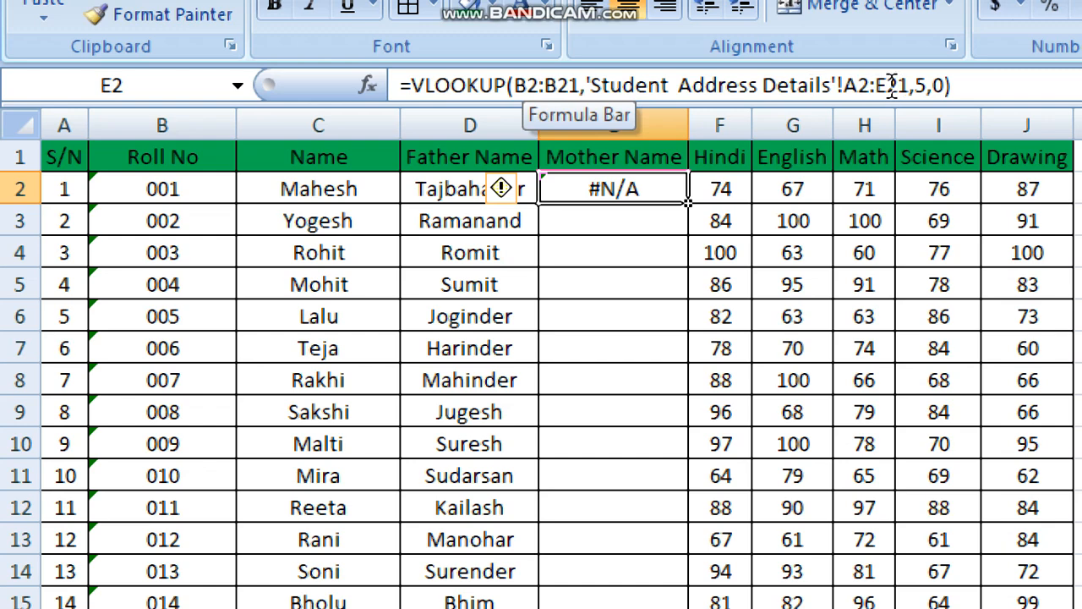
{"action": "left_click", "coordinate": [847, 93]}
{"action": "key", "text": "BackSpace"}
{"action": "type", "text": "b"}
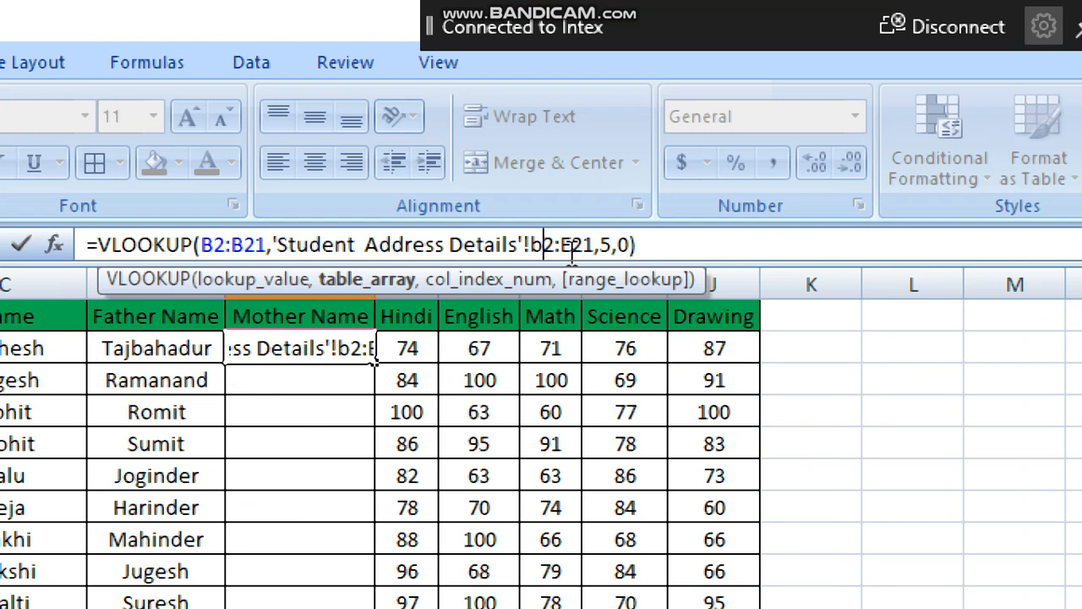
{"action": "key", "text": "Return"}
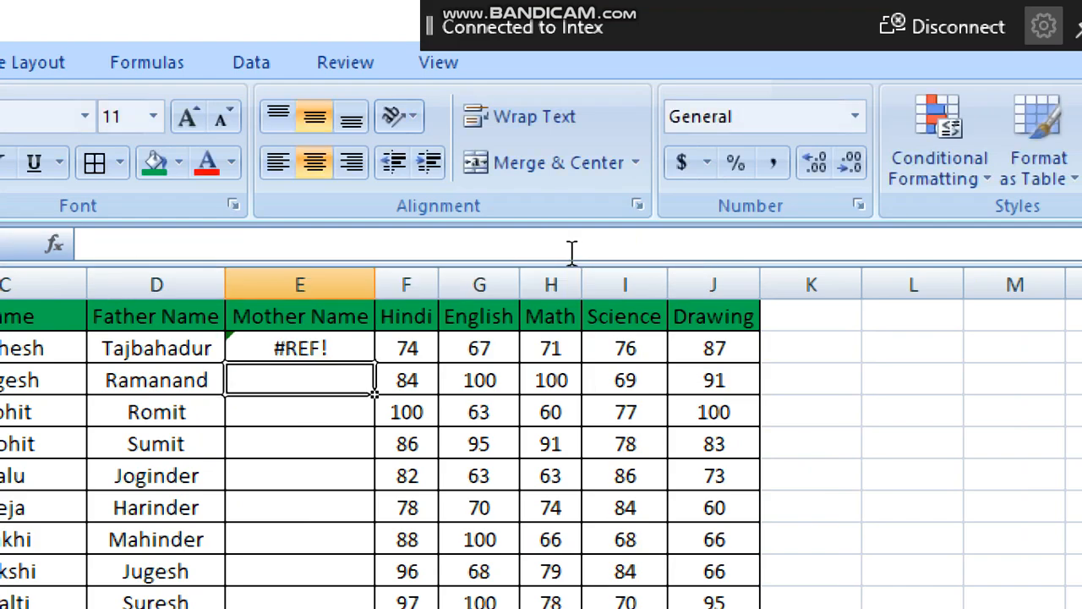
Replace the formula in E2 with =VLOOKUP(B2:B21,'Student Address Details'!B2:E21,4,0) to look up the mother name
{"action": "left_click", "coordinate": [628, 194]}
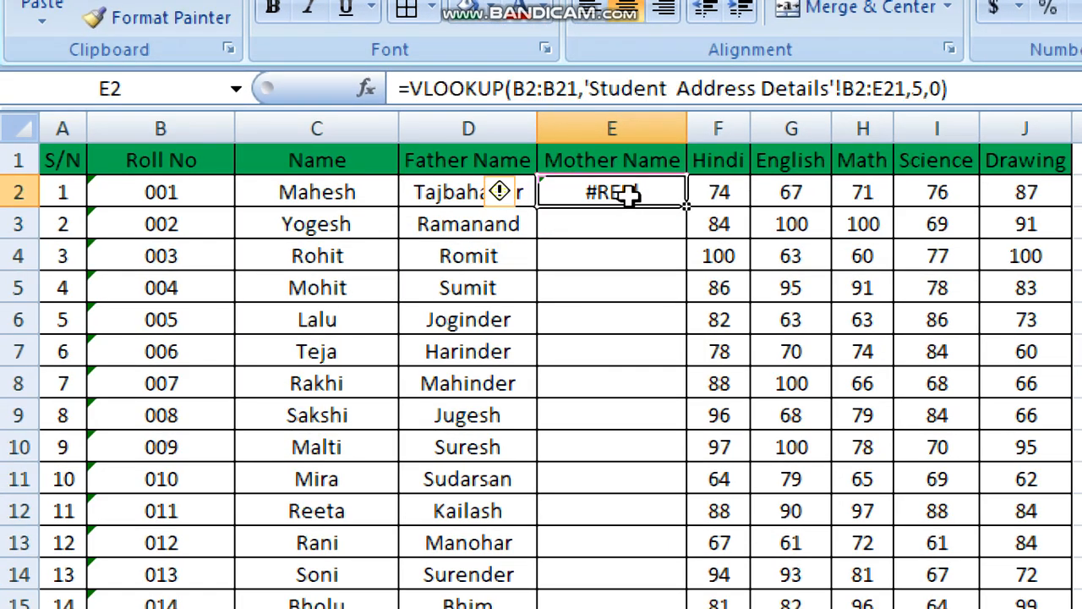
{"action": "type", "text": "=vl"}
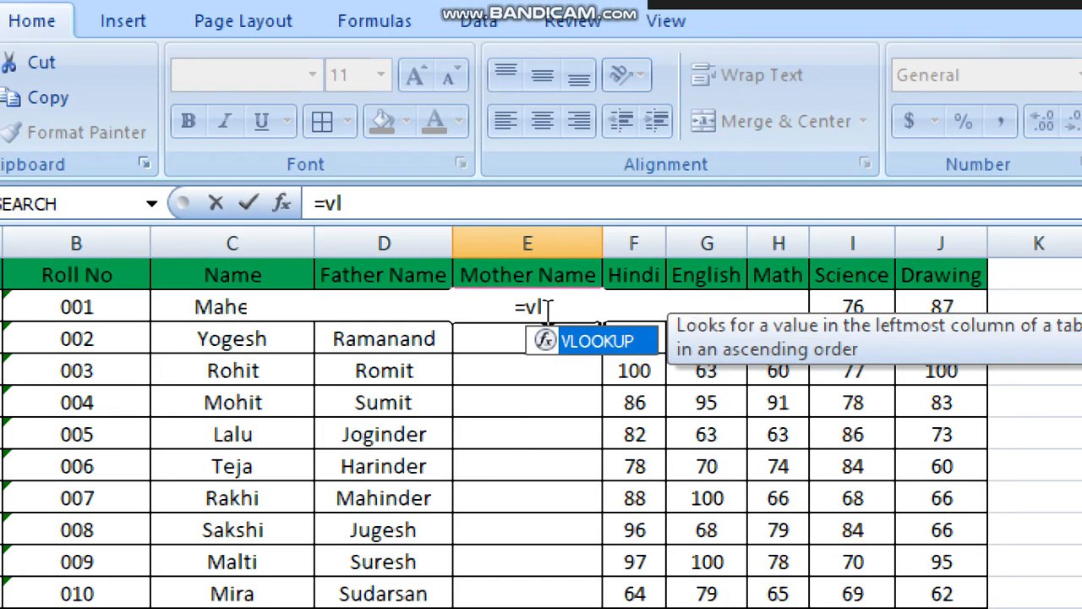
{"action": "key", "text": "Tab"}
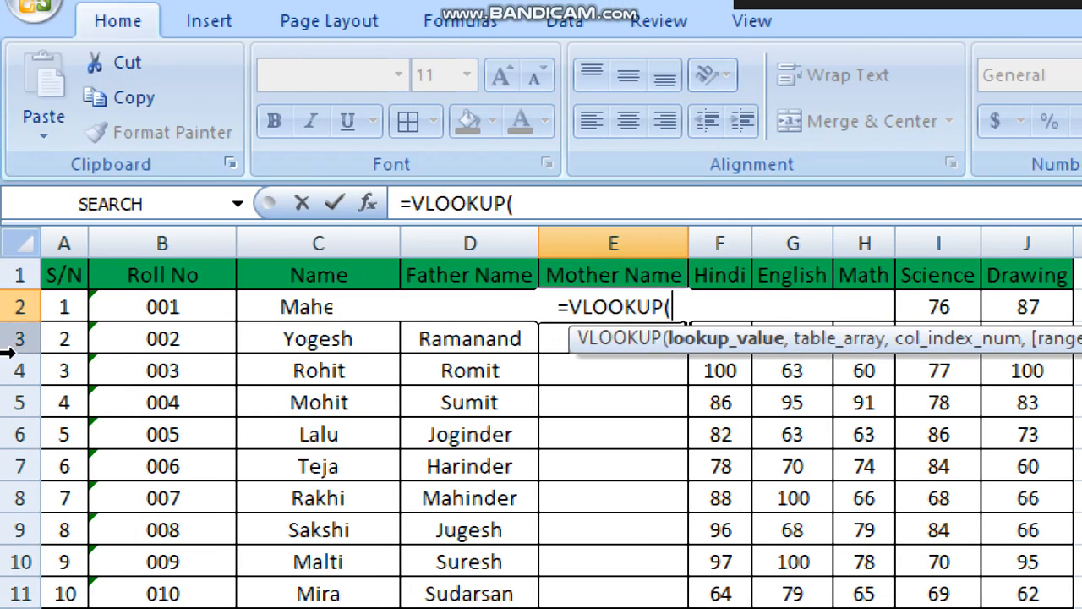
{"action": "left_click_drag", "start_coordinate": [160, 309], "coordinate": [155, 608]}
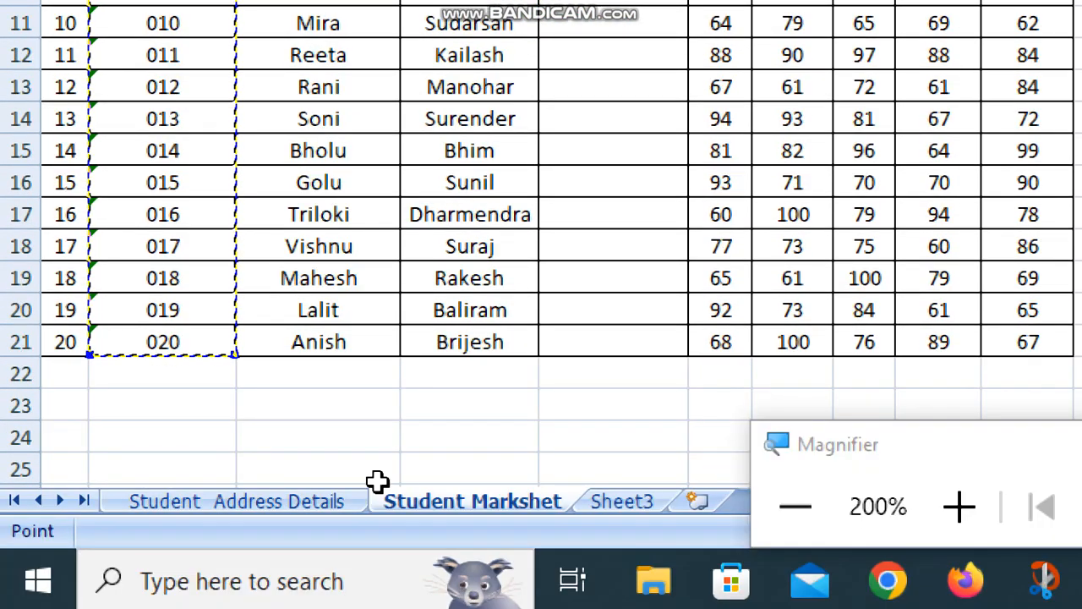
{"action": "type", "text": ","}
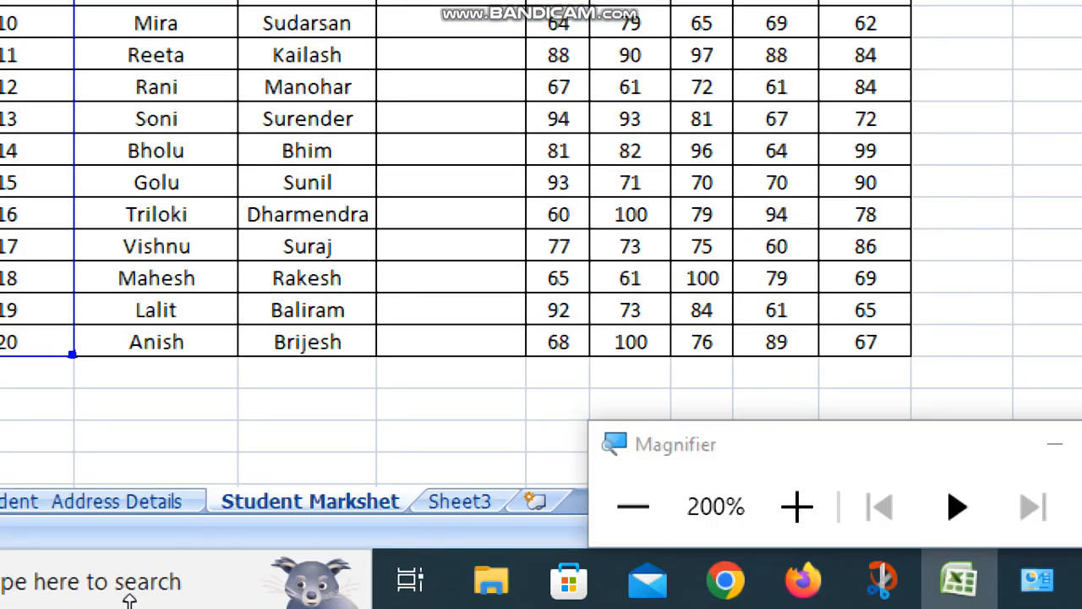
{"action": "left_click", "coordinate": [58, 486]}
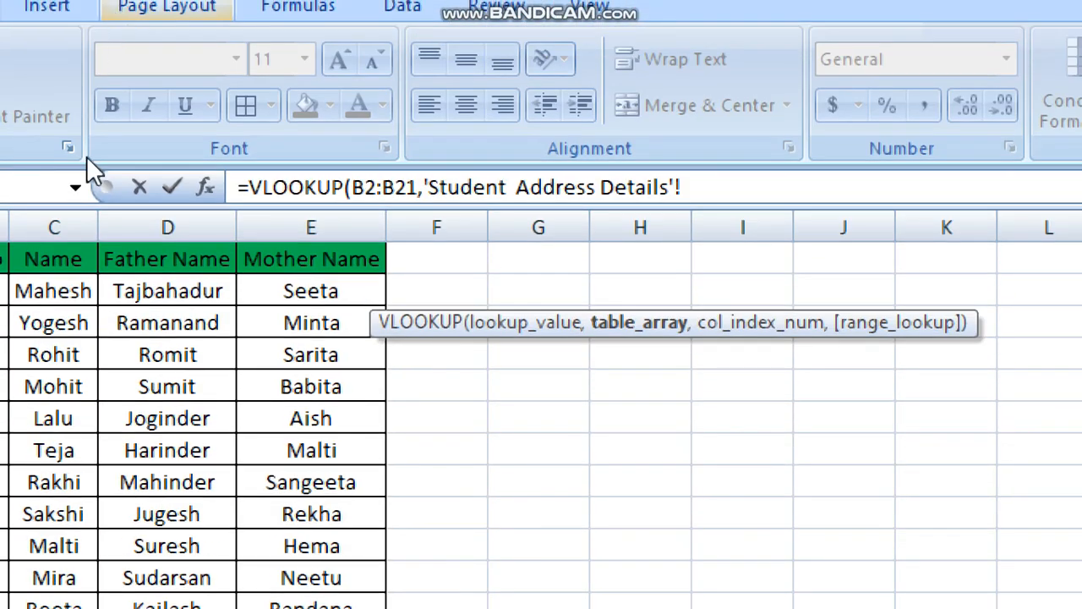
{"action": "left_click_drag", "start_coordinate": [116, 282], "coordinate": [492, 527]}
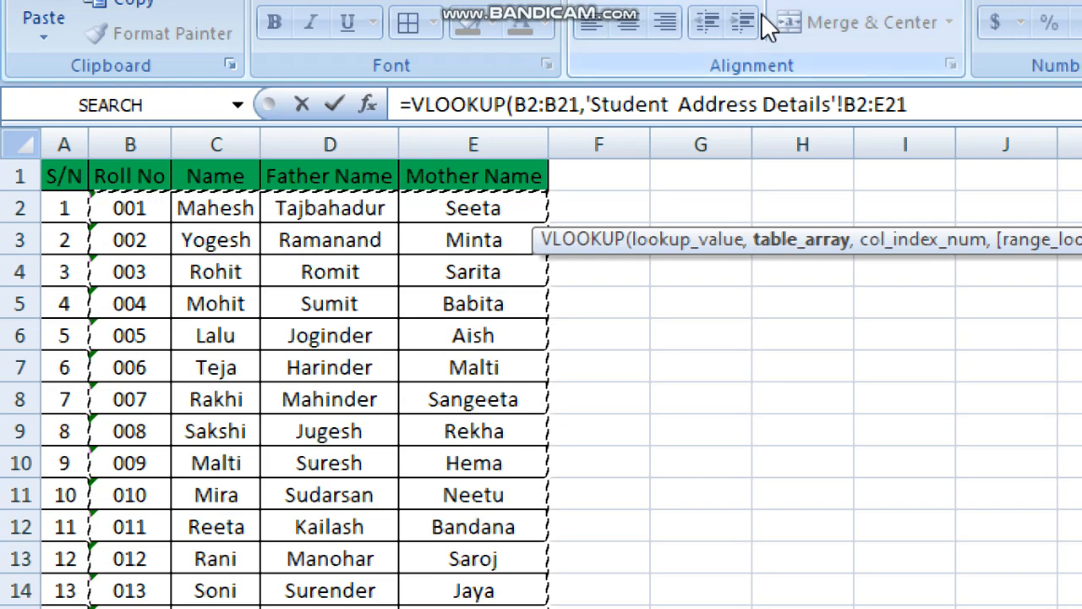
{"action": "type", "text": ",4"}
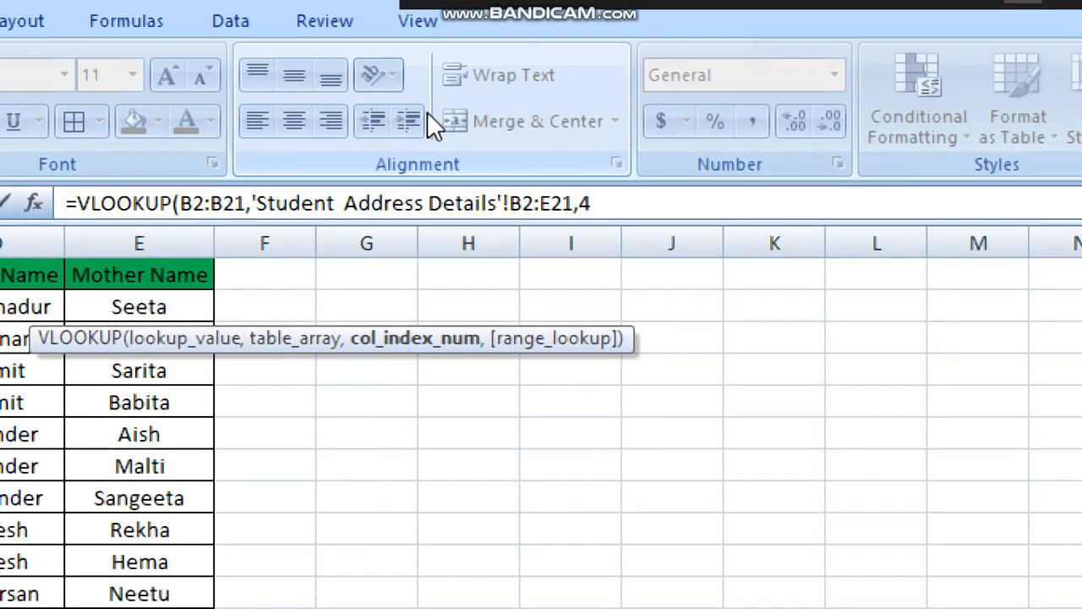
{"action": "type", "text": ",0"}
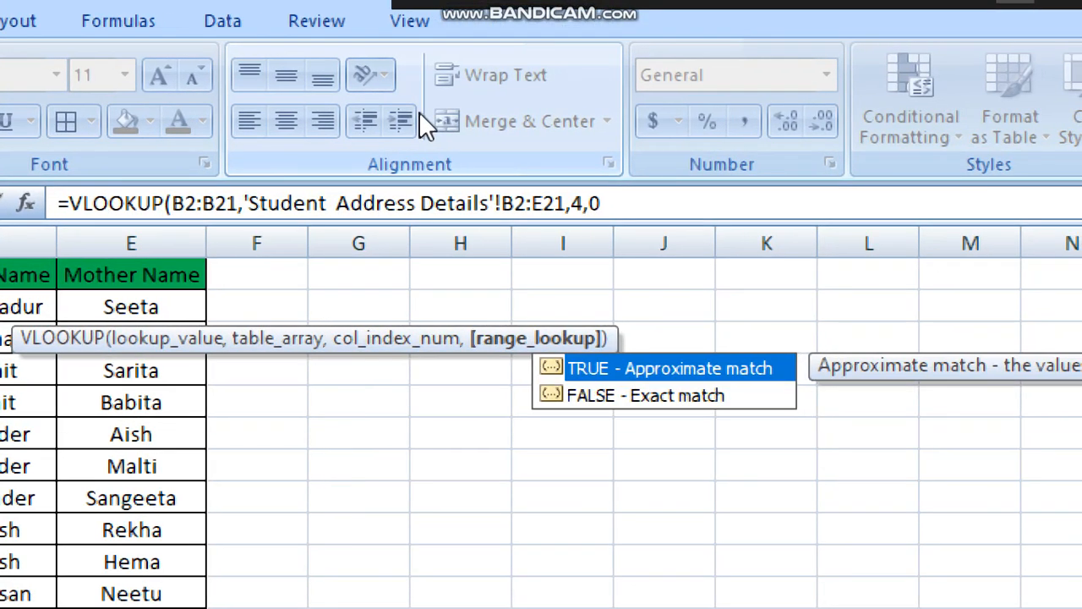
{"action": "key", "text": "Return"}
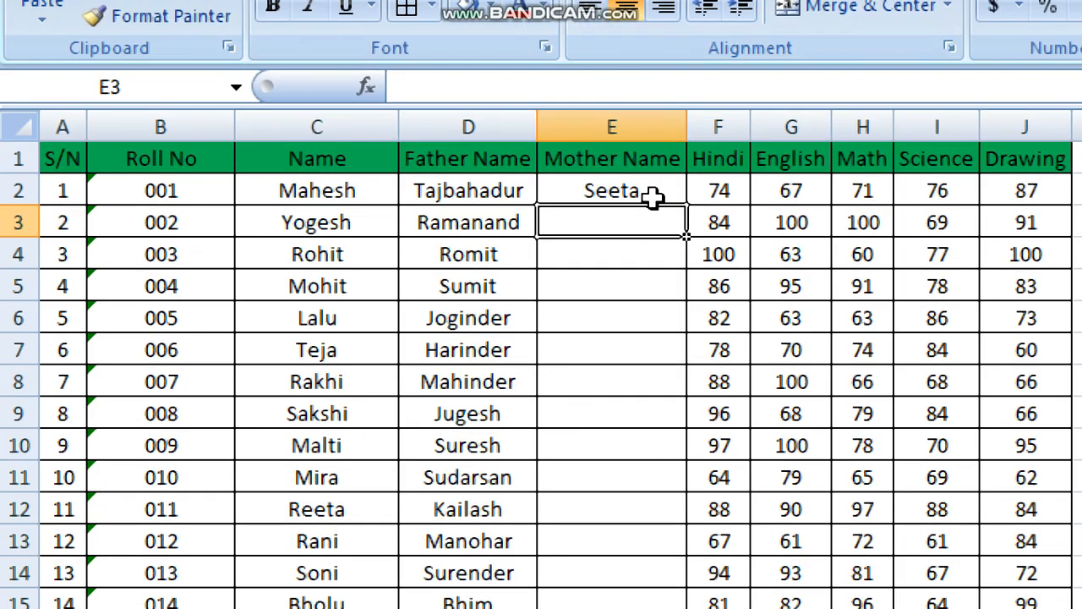
Fill the mother name formula from E2 down to E21 and check the looked-up names in several rows
{"action": "left_click", "coordinate": [389, 286]}
{"action": "left_click_drag", "start_coordinate": [687, 206], "coordinate": [635, 537]}
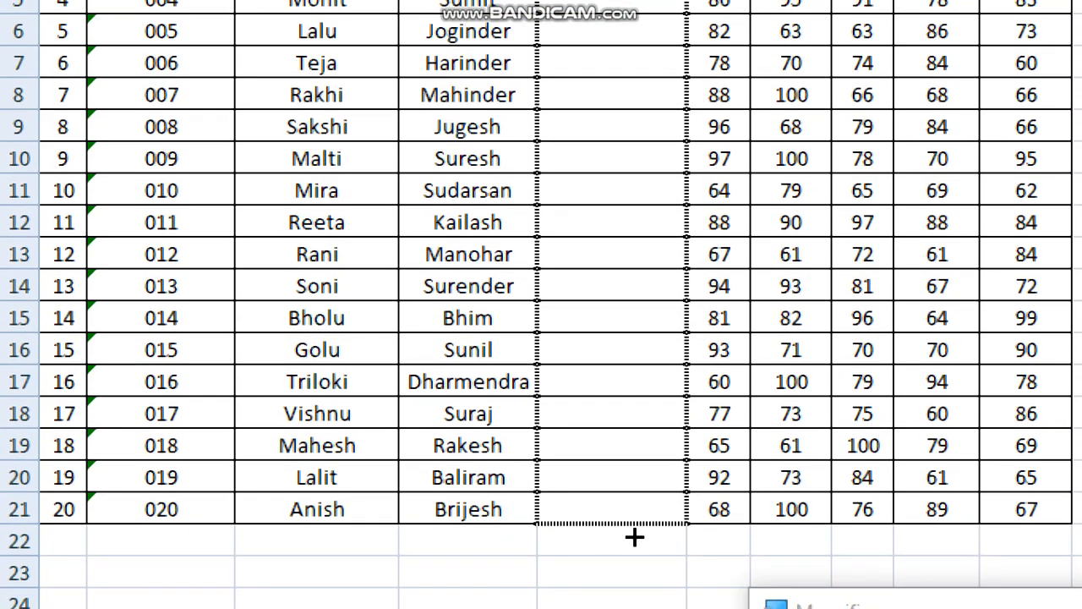
{"action": "left_click", "coordinate": [619, 265]}
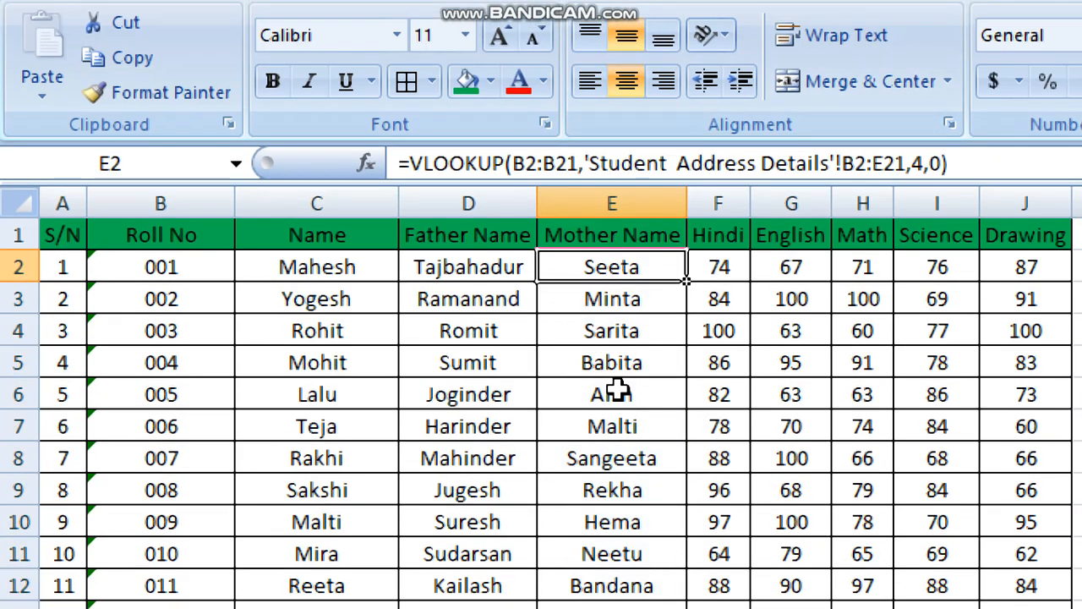
{"action": "left_click", "coordinate": [620, 484]}
{"action": "left_click", "coordinate": [357, 363]}
{"action": "left_click", "coordinate": [495, 373]}
{"action": "left_click", "coordinate": [605, 548]}
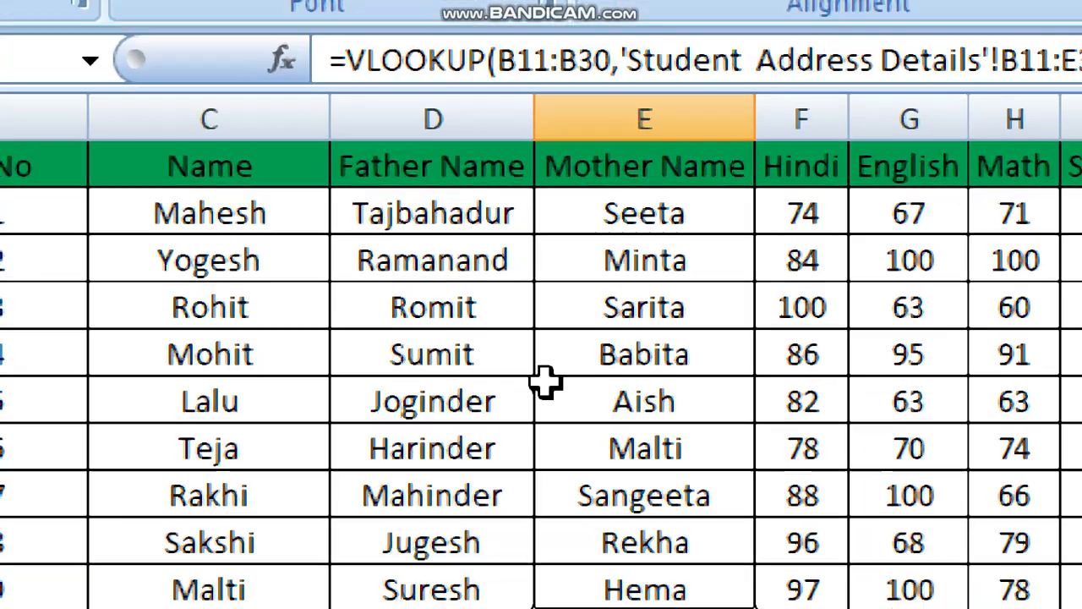
{"action": "type", "text": "-"}
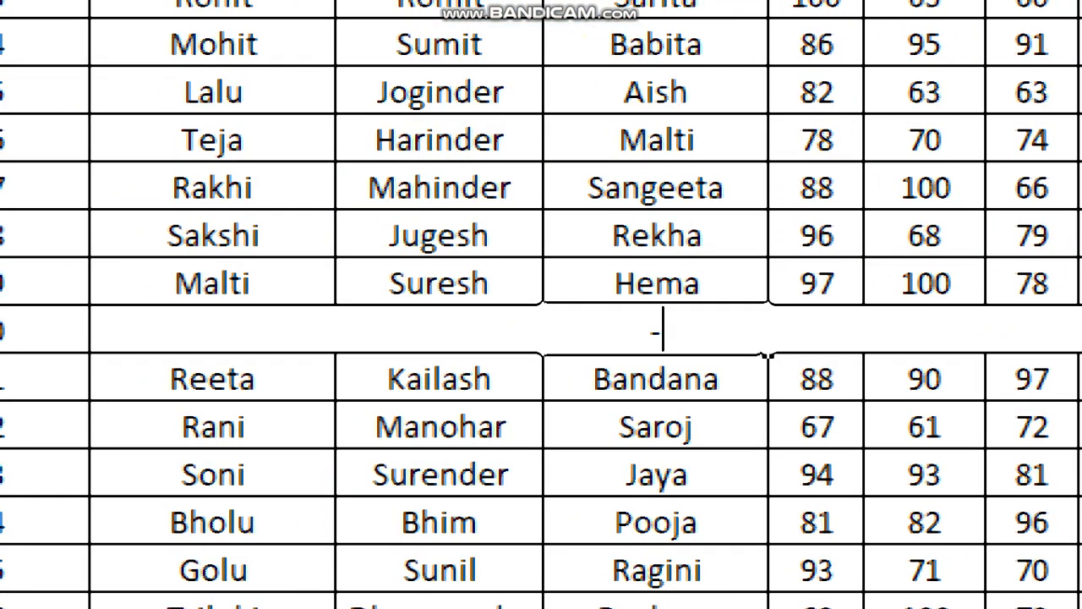
{"action": "key", "text": "ctrl+z"}
{"action": "key", "text": "Return"}
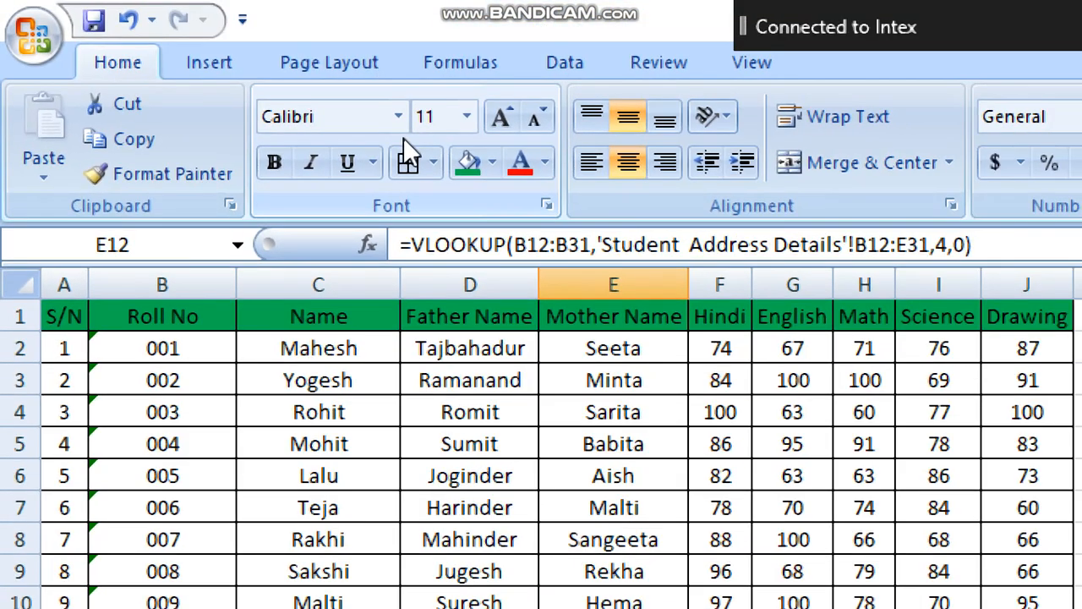
Reduce the screen magnification to 100% to view the whole completed mark sheet
{"action": "key", "text": "super+minus"}
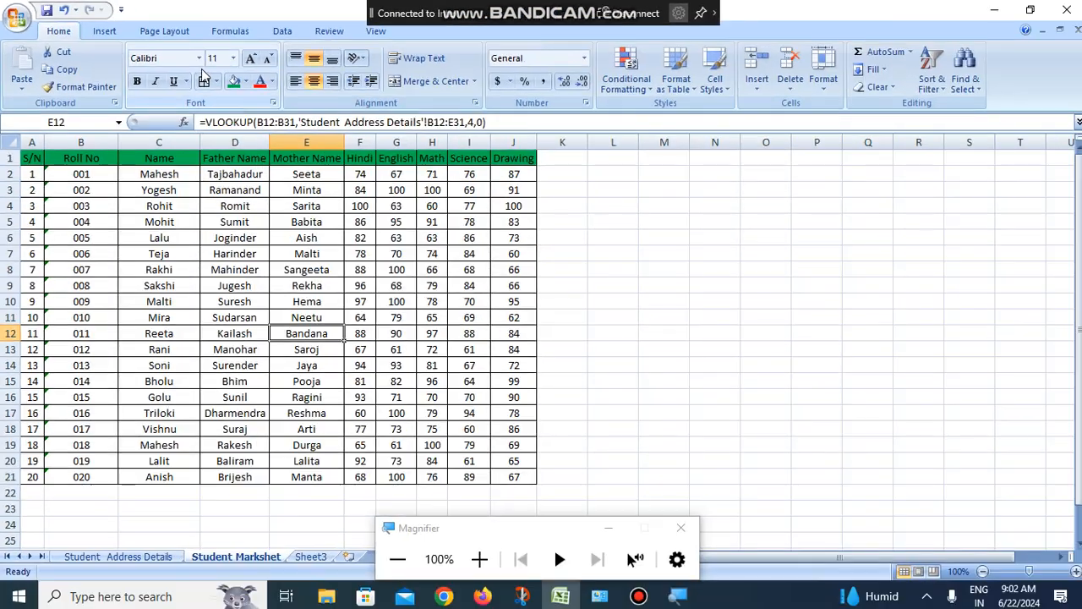
Check the VLOOKUP formulas in several Mother Name cells of Student Markshet, from E2 down to E19
{"action": "left_click", "coordinate": [140, 558]}
{"action": "left_click", "coordinate": [236, 557]}
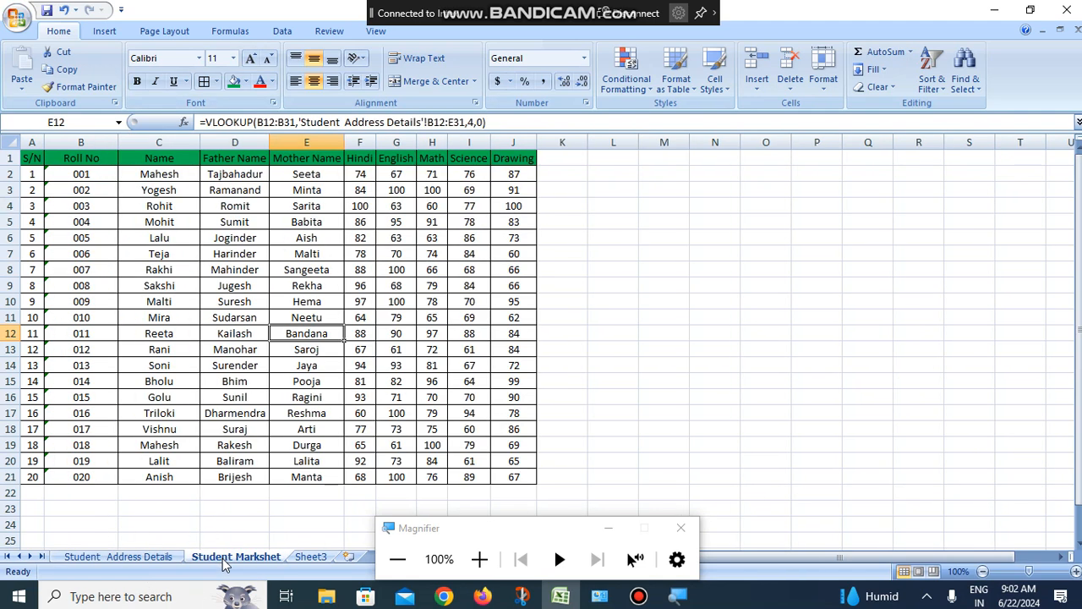
{"action": "left_click", "coordinate": [310, 177]}
{"action": "left_click", "coordinate": [326, 241]}
{"action": "left_click", "coordinate": [319, 299]}
{"action": "left_click", "coordinate": [308, 365]}
{"action": "left_click", "coordinate": [318, 413]}
{"action": "left_click", "coordinate": [310, 445]}
Compare the names in Student Address Details with Student Markshet and inspect the mother name formulas in E4 and E8
{"action": "left_click", "coordinate": [153, 557]}
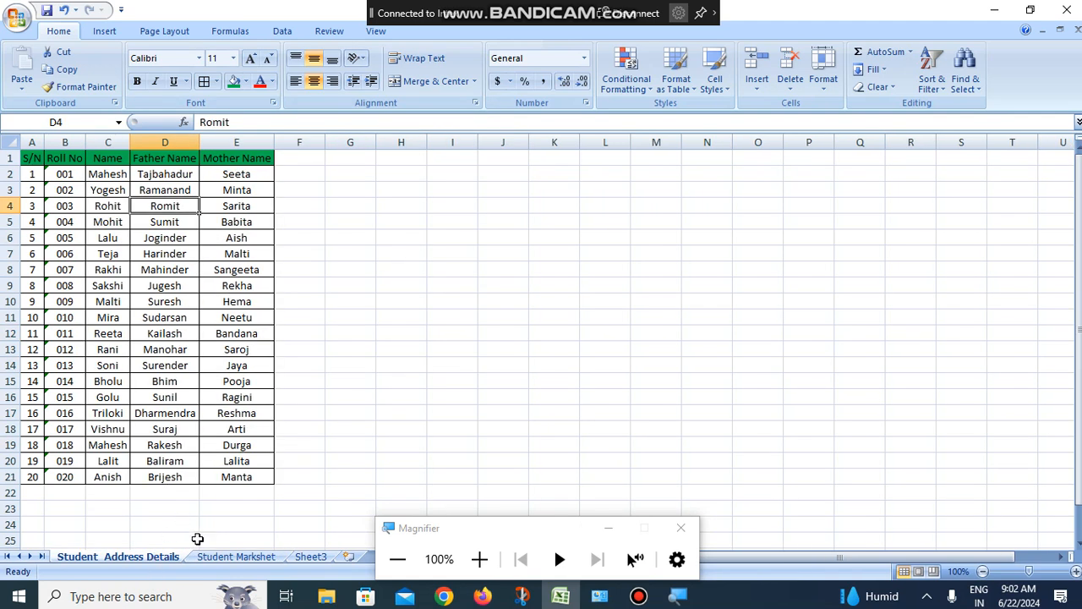
{"action": "left_click", "coordinate": [235, 558]}
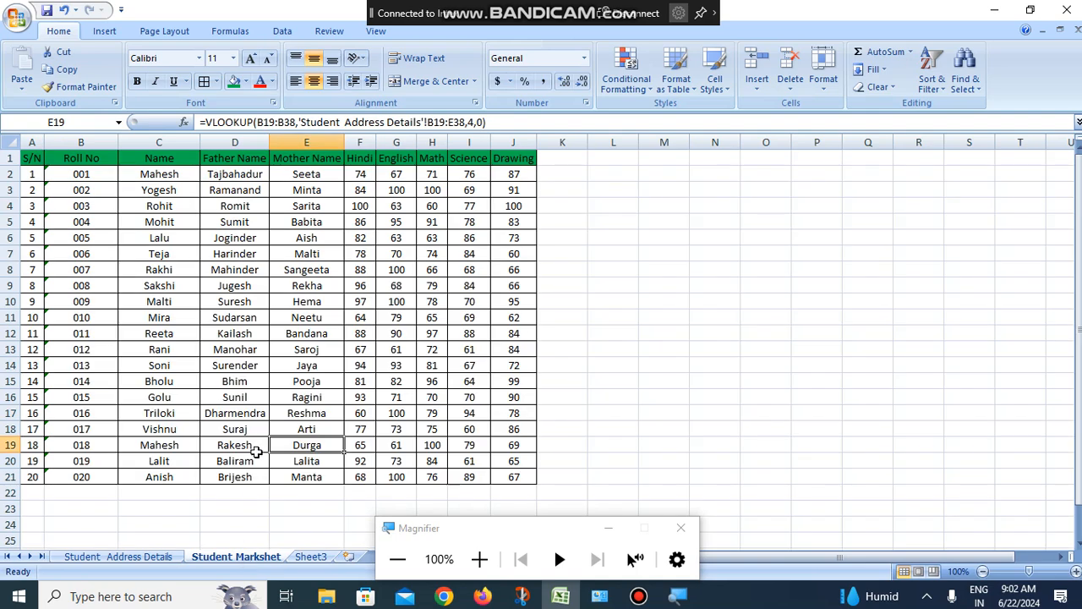
{"action": "left_click", "coordinate": [144, 558]}
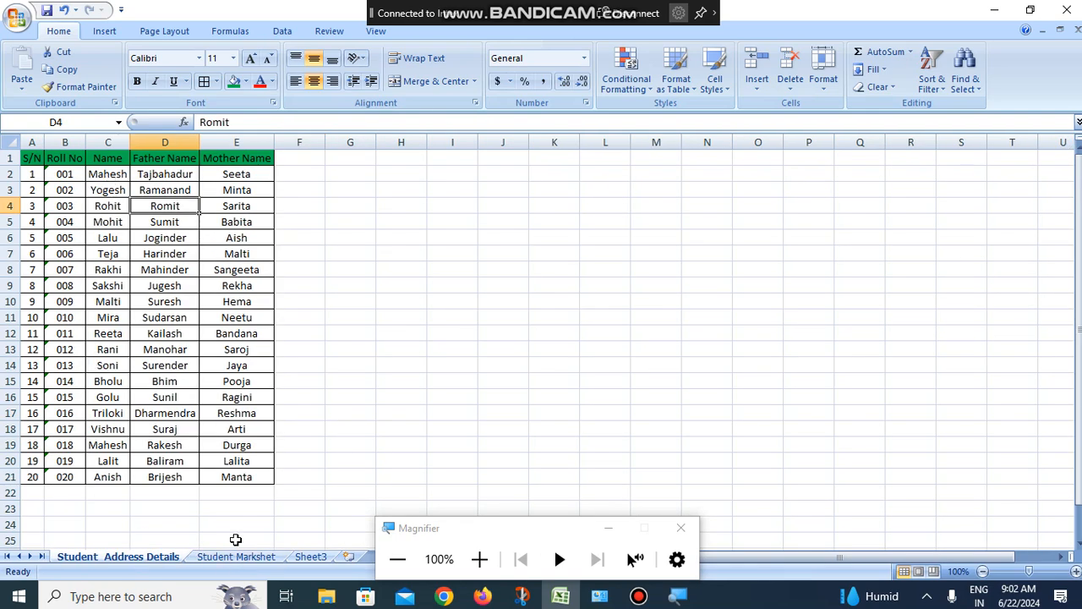
{"action": "left_click", "coordinate": [236, 556]}
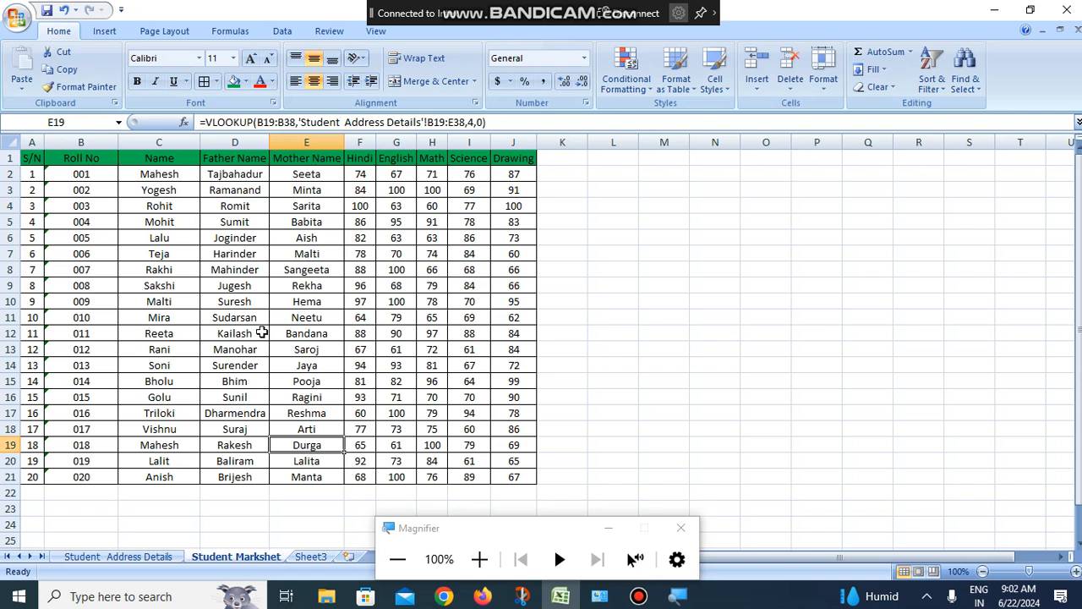
{"action": "left_click", "coordinate": [283, 203]}
{"action": "left_click", "coordinate": [317, 271]}
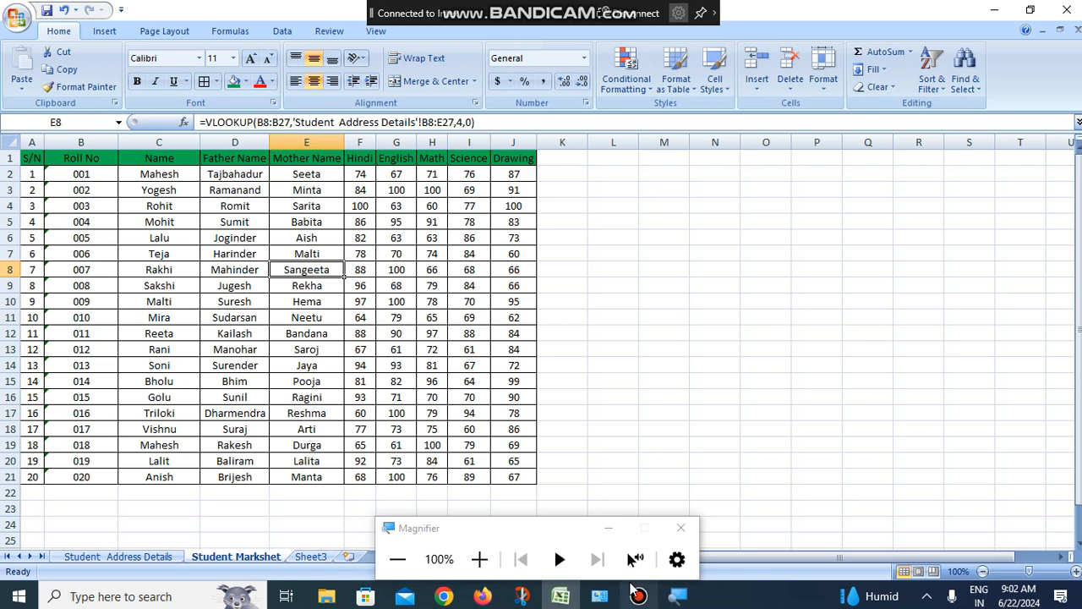
{"action": "mouse_move", "coordinate": [638, 598]}
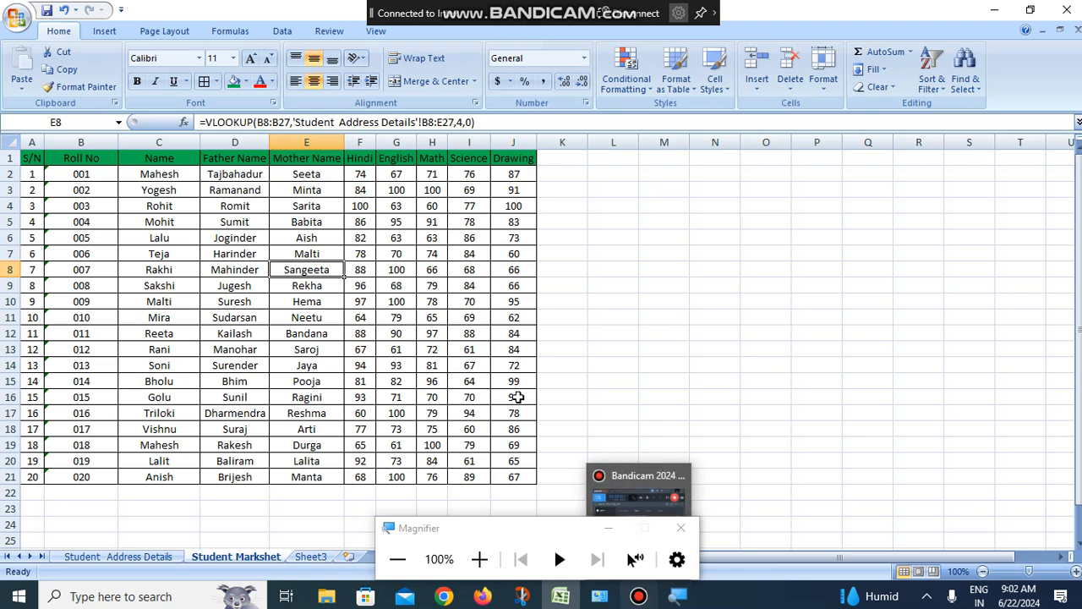
{"action": "left_click", "coordinate": [356, 301]}
{"action": "left_click", "coordinate": [324, 336]}
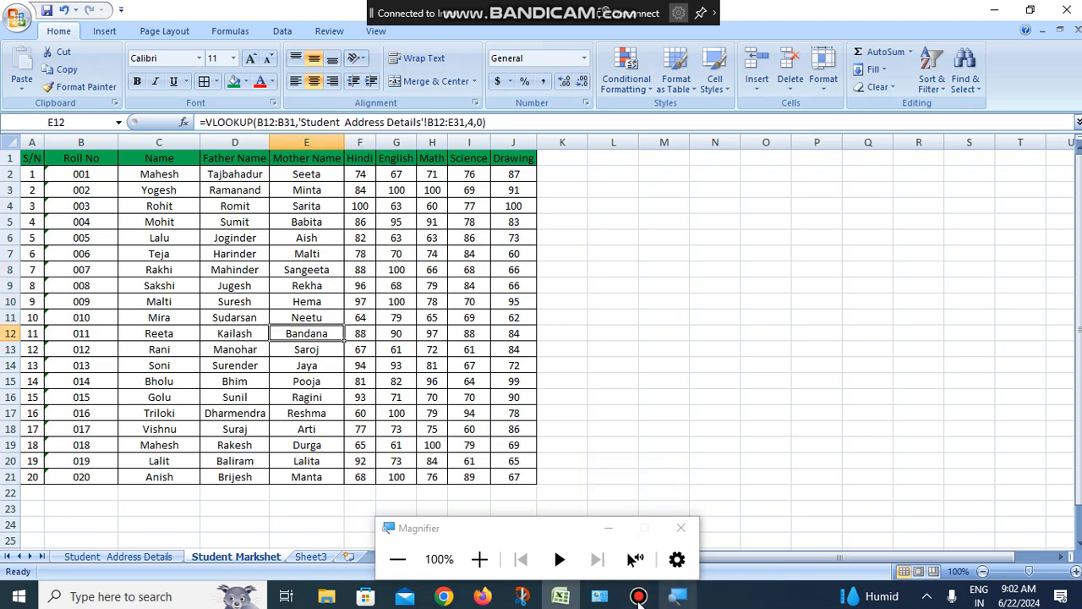